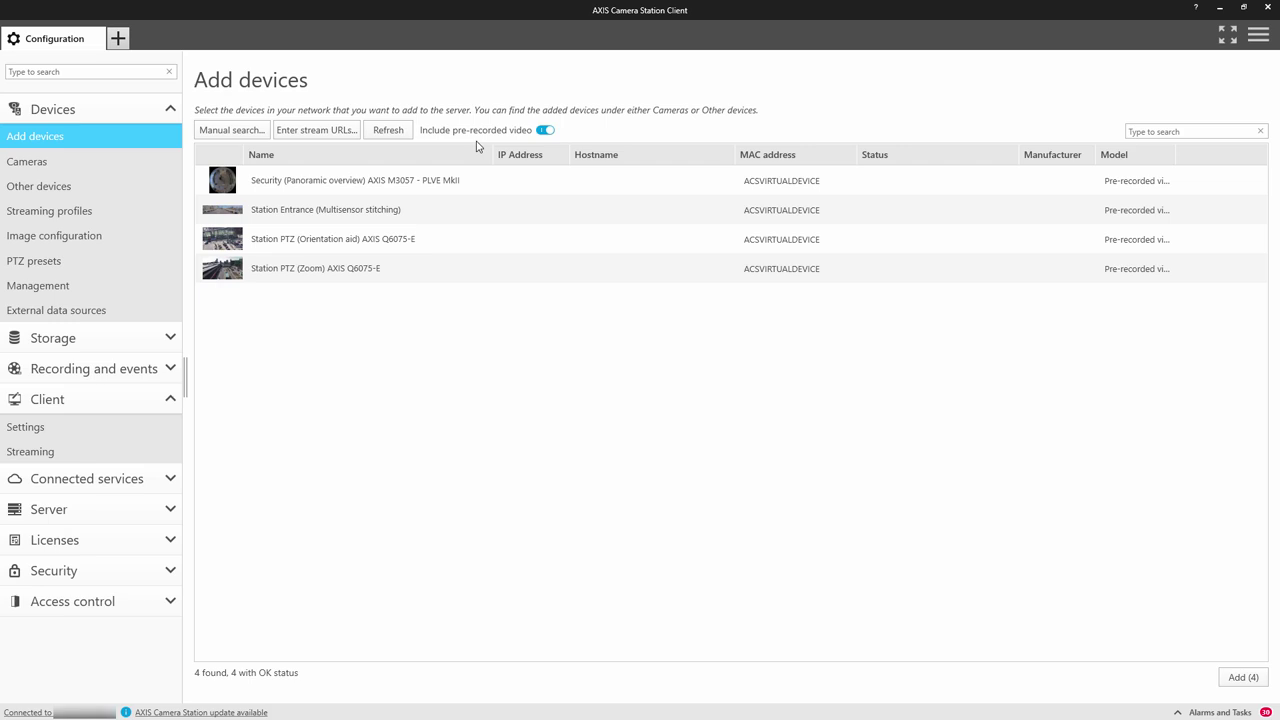
Step: Install all four devices with Quick configuration, 14-day limited retention, Automatic storage and Continuous recording
left_click(1243, 678)
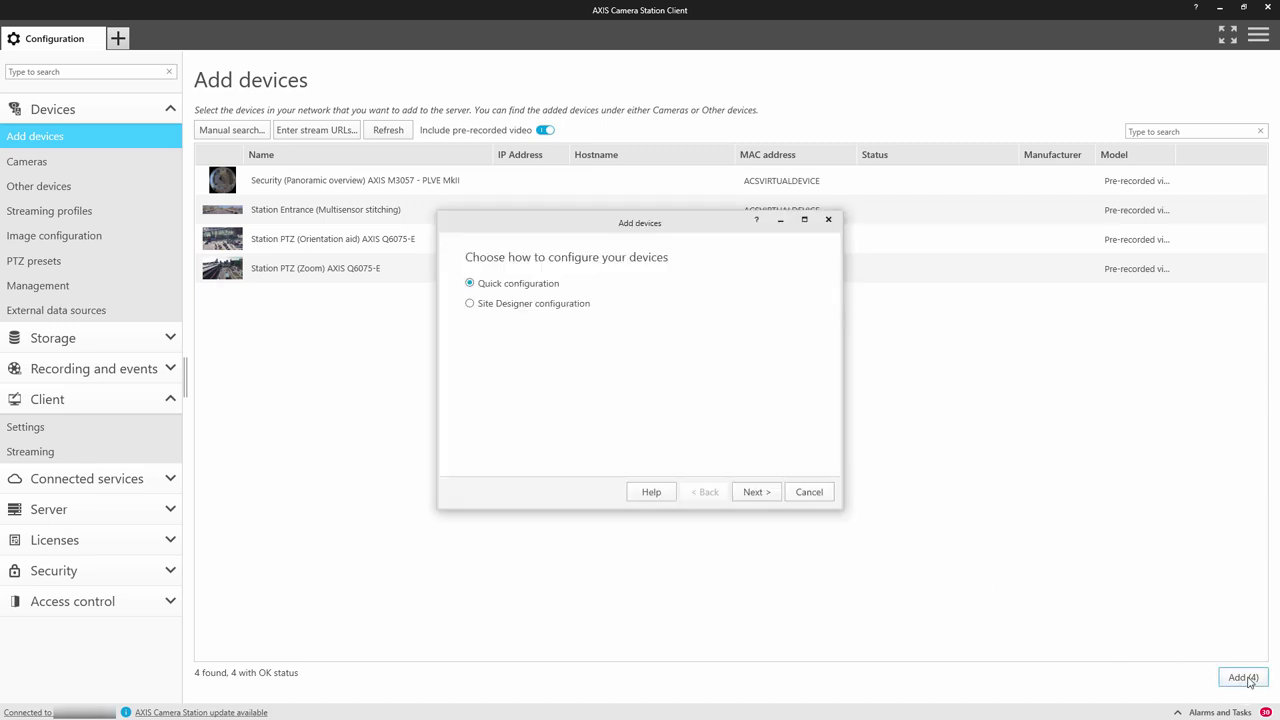
left_click(765, 494)
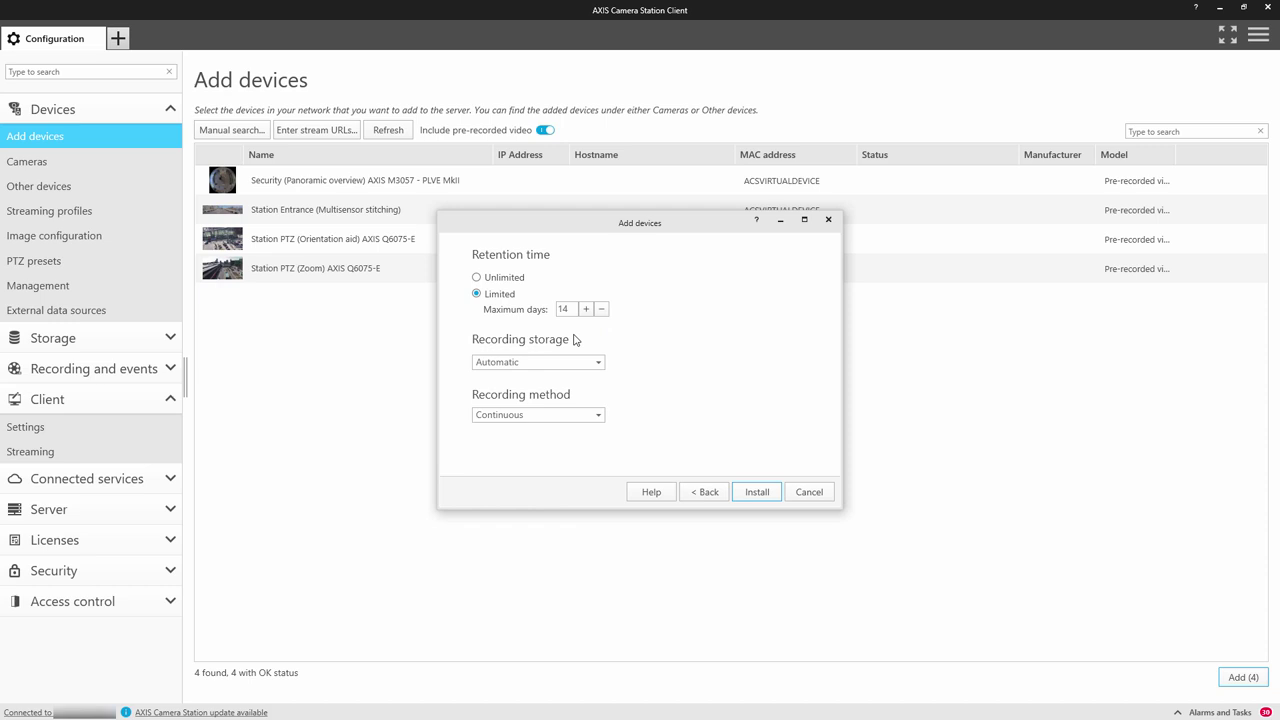
left_click(574, 366)
left_click(577, 366)
left_click(576, 420)
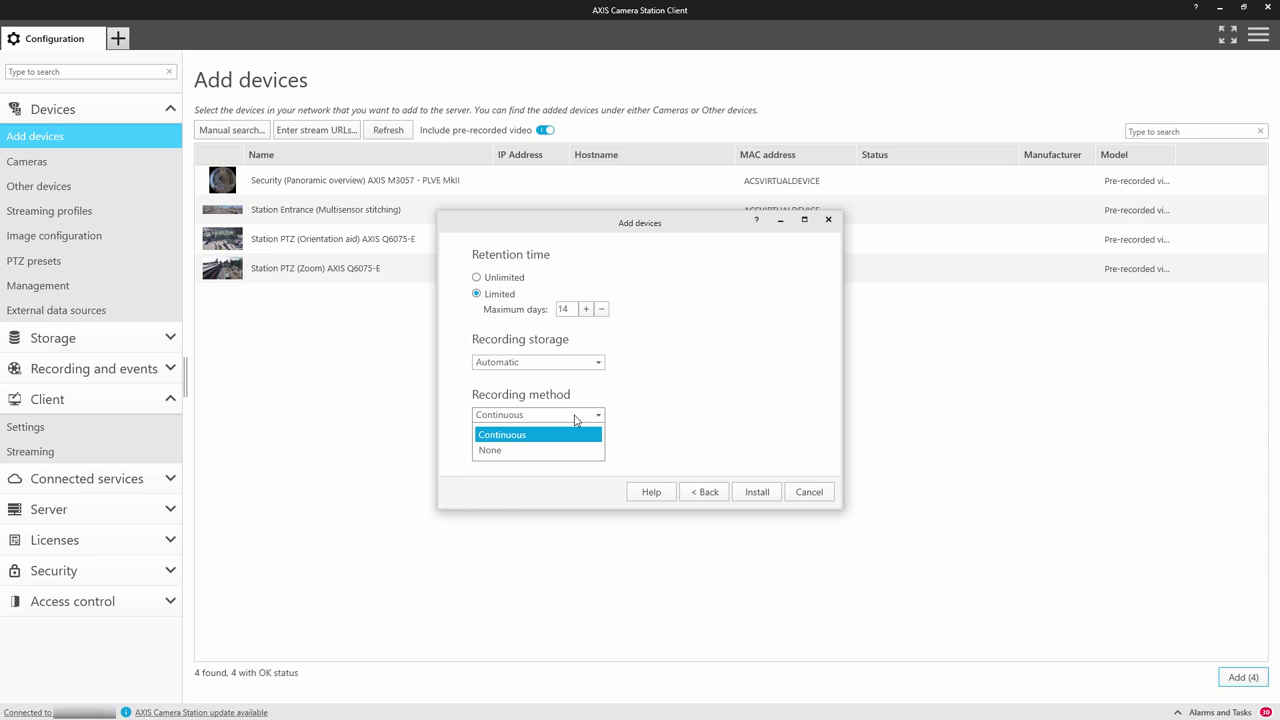
left_click(575, 419)
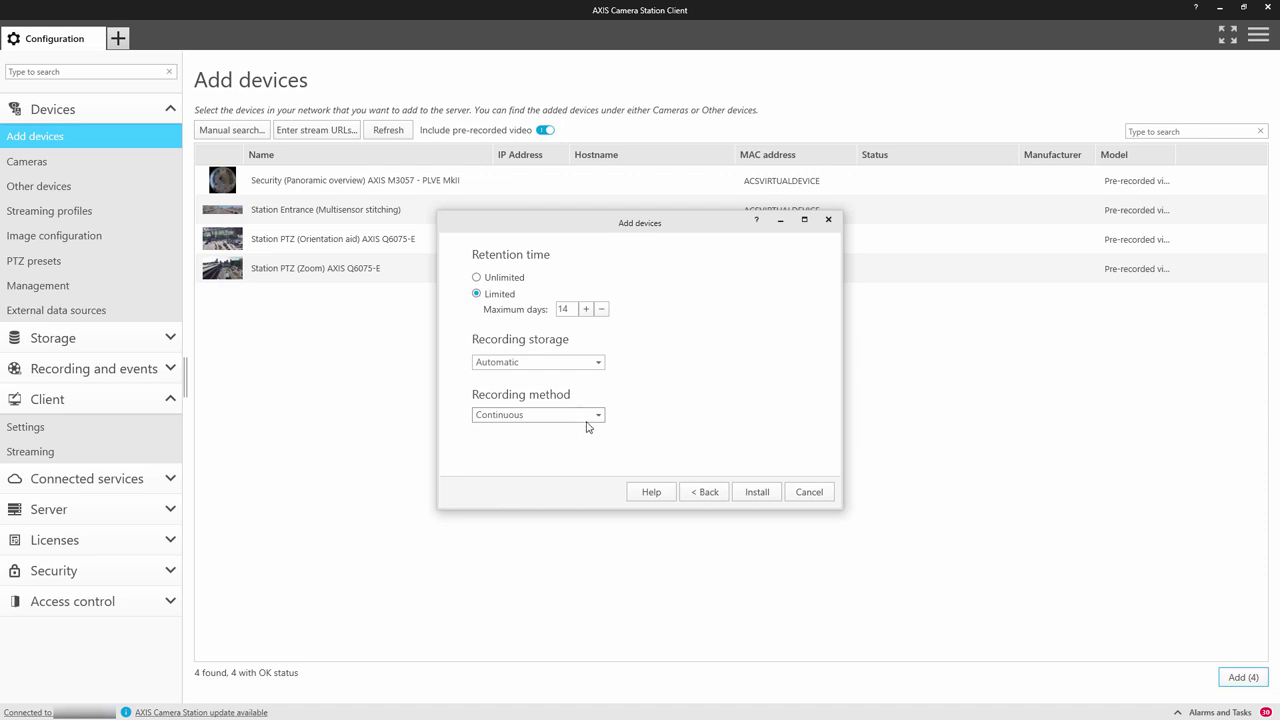
left_click(757, 492)
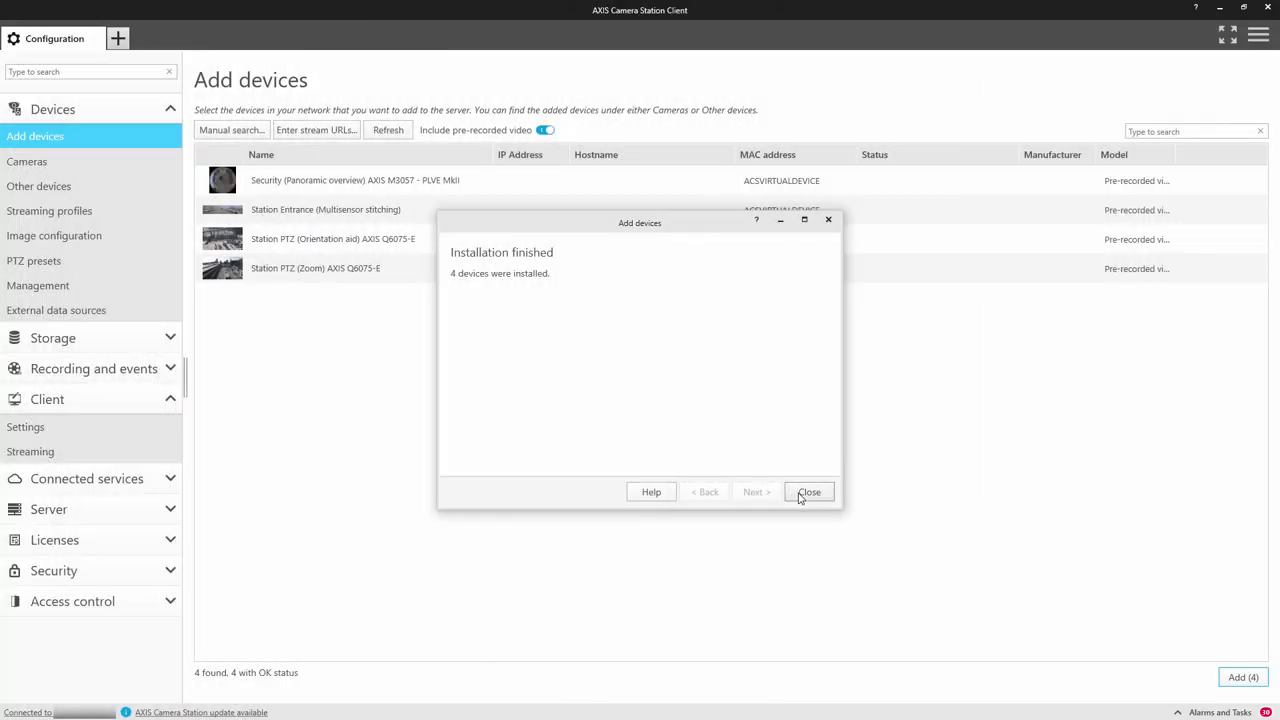
Step: Close the installation summary and open a Live view tab of the four cameras
left_click(808, 492)
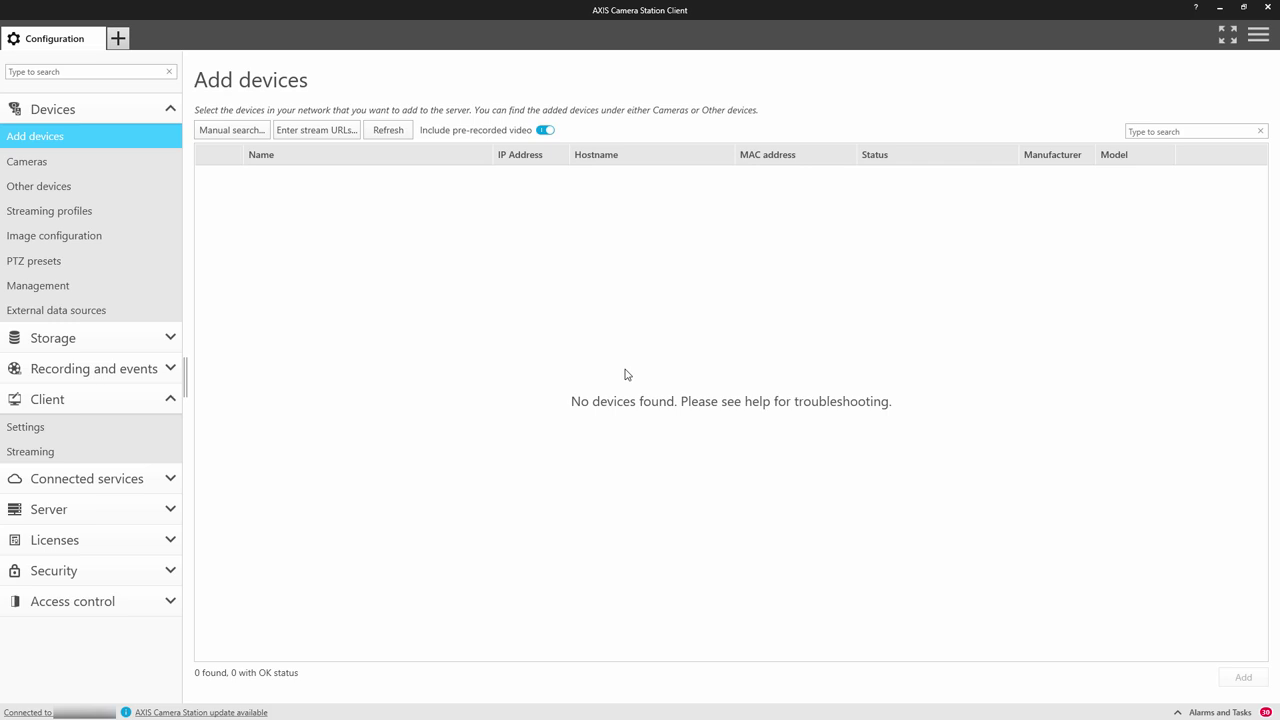
left_click(119, 40)
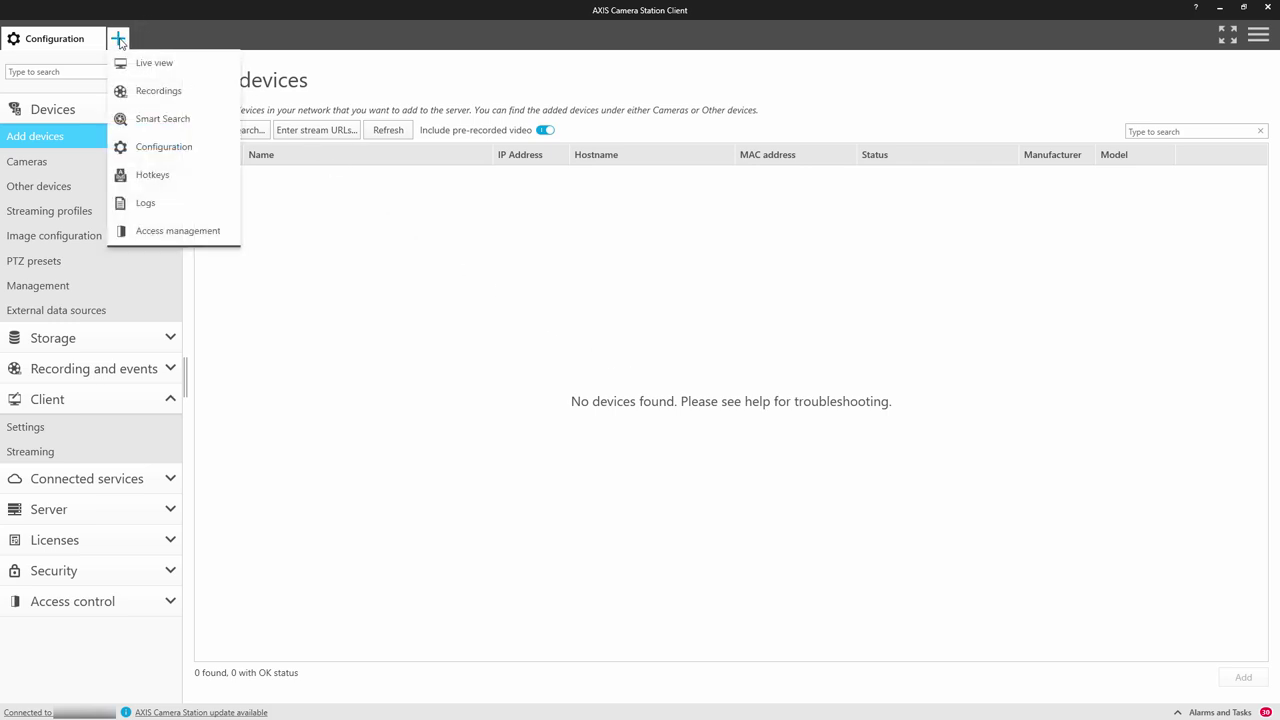
left_click(123, 66)
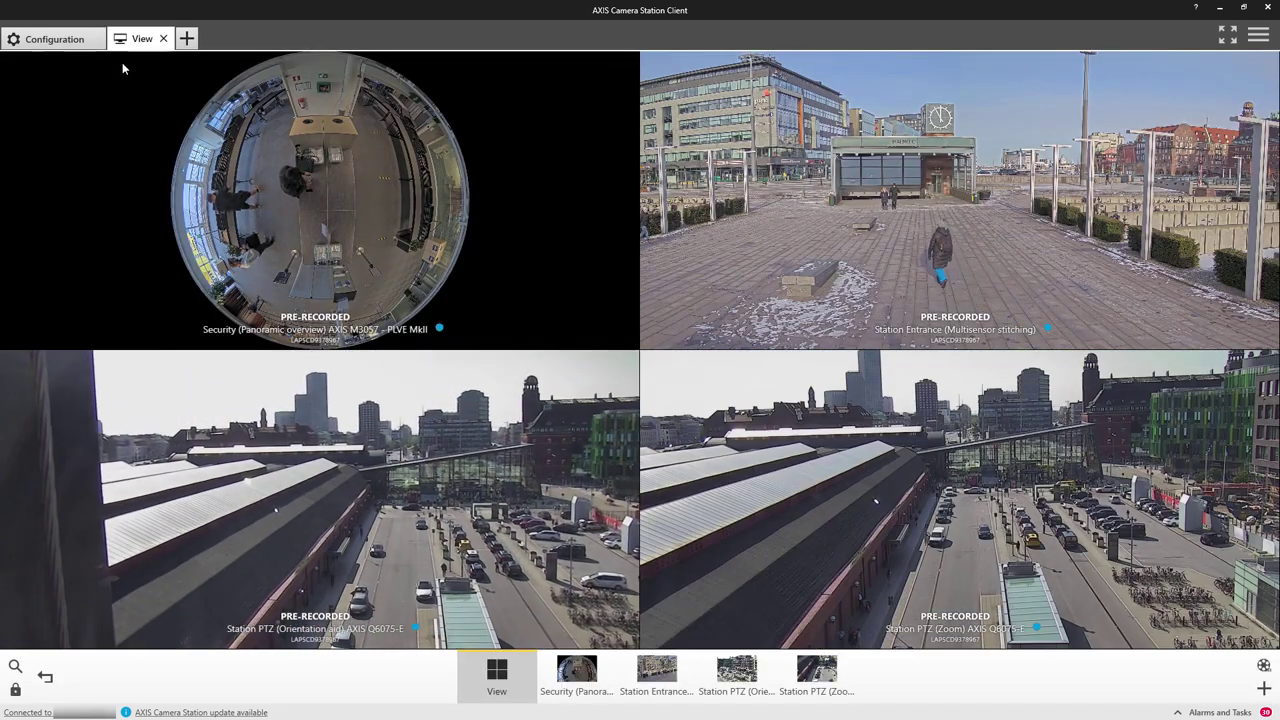
Step: Show the Security panoramic camera alone, then zoom and rotate its fisheye image
mouse_move(323, 329)
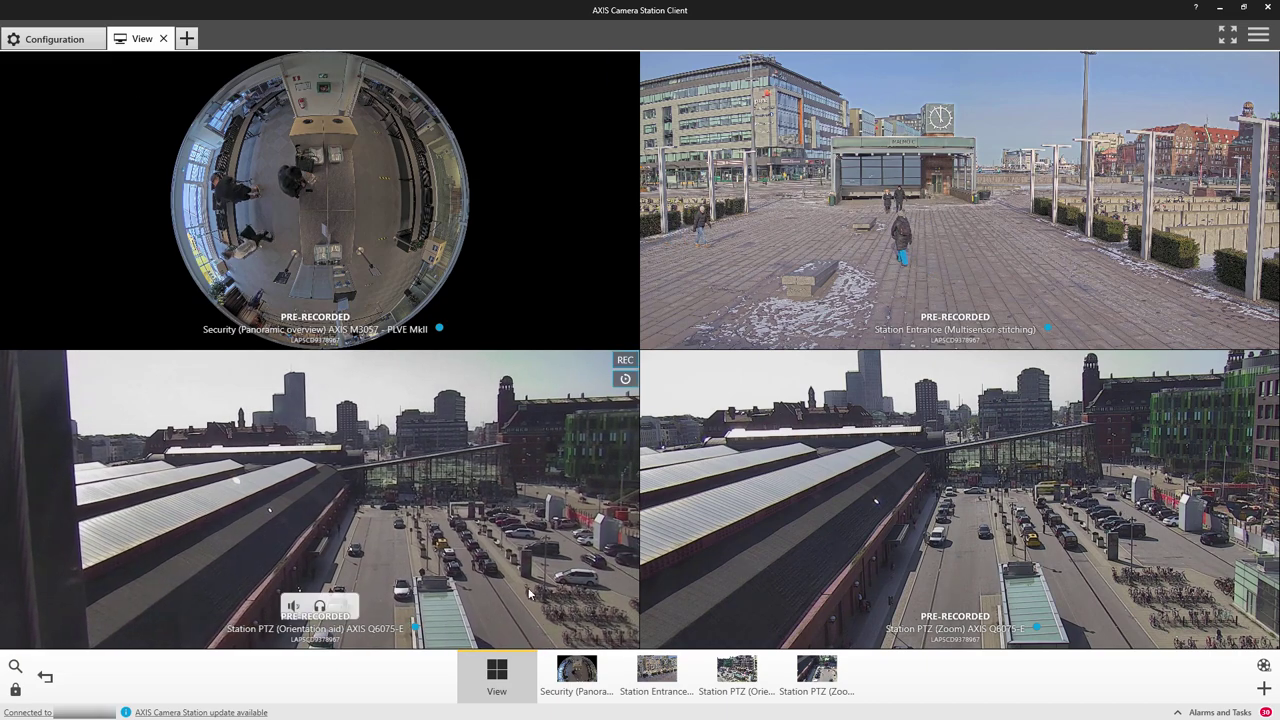
left_click(566, 686)
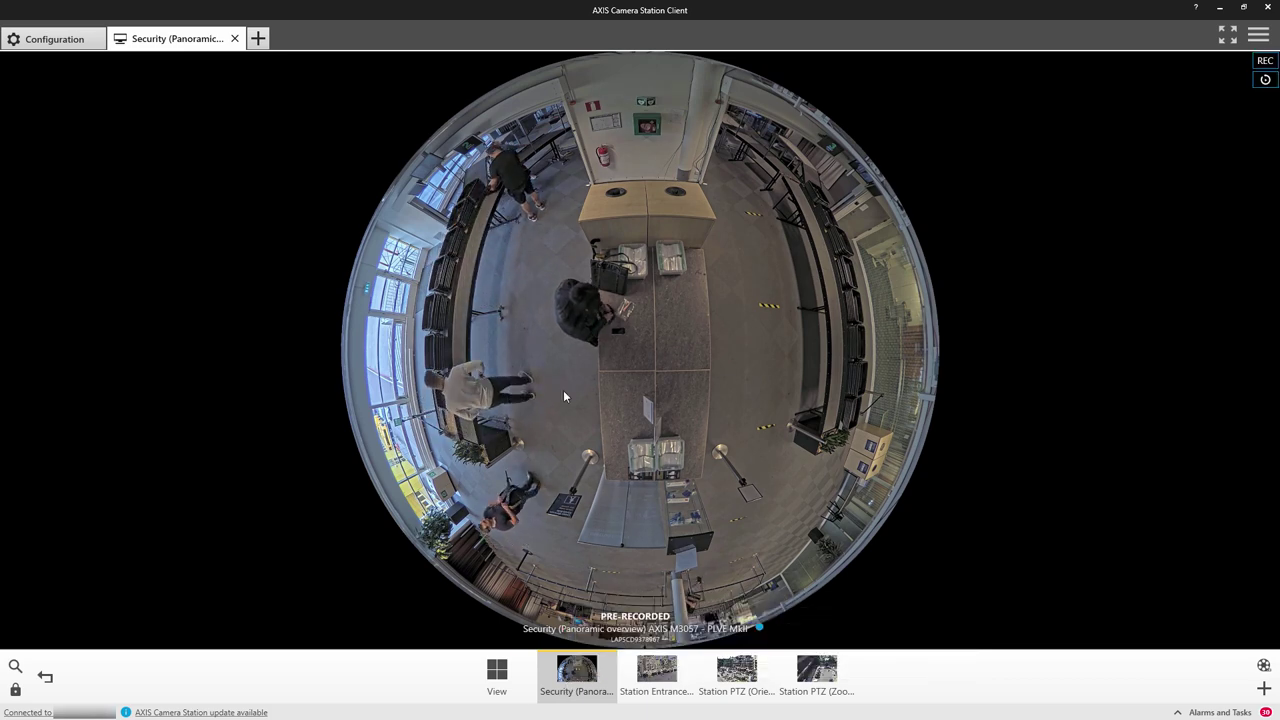
scroll(613, 336, "up", 5)
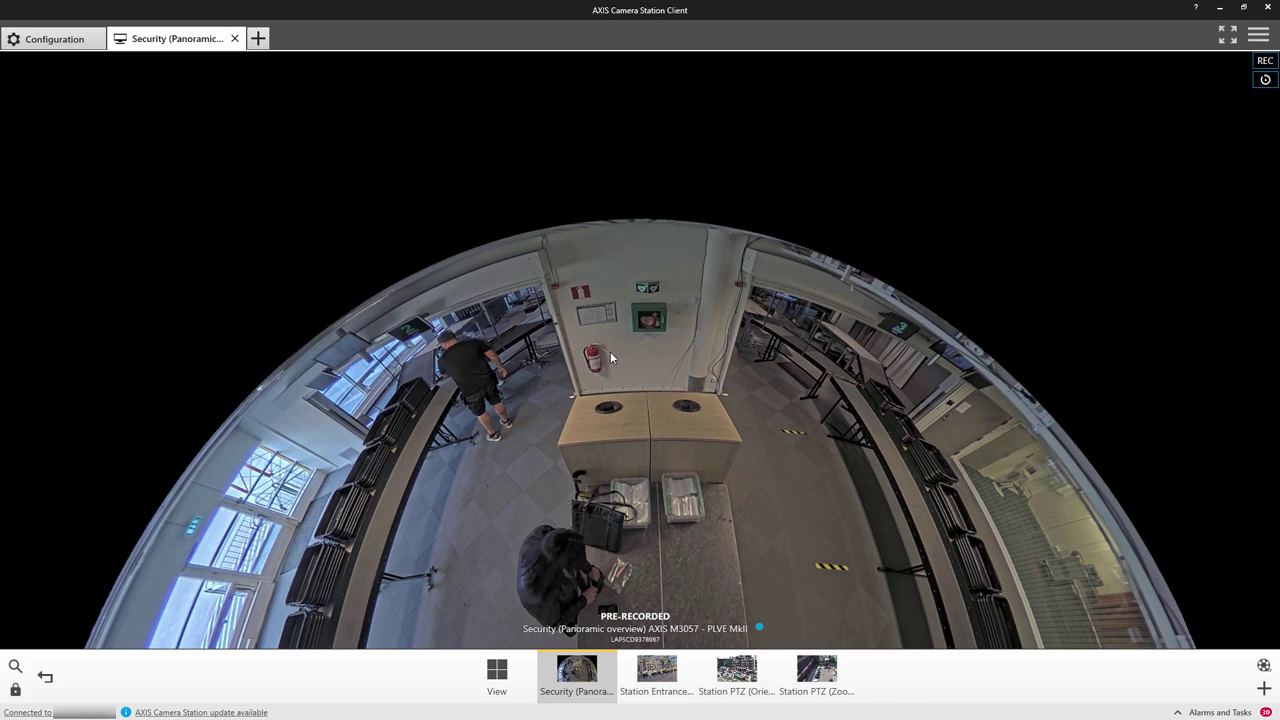
left_click_drag(610, 351, 818, 298)
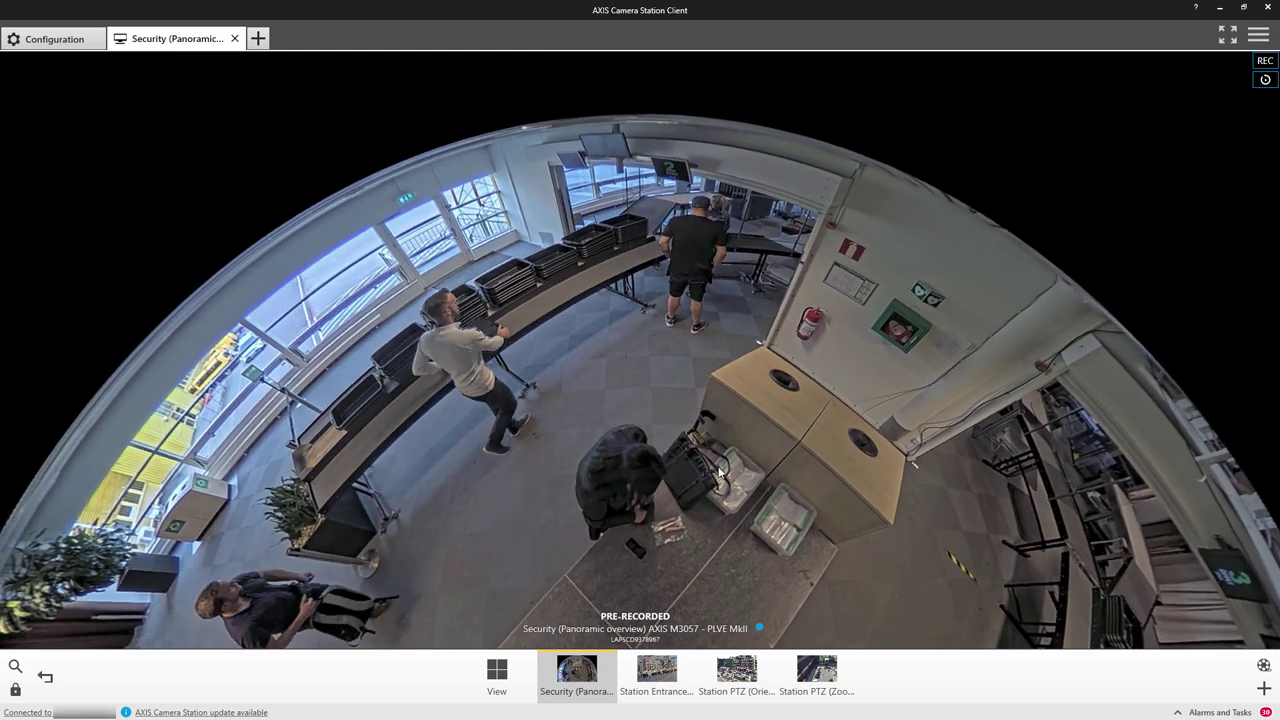
scroll(674, 397, "up", 5)
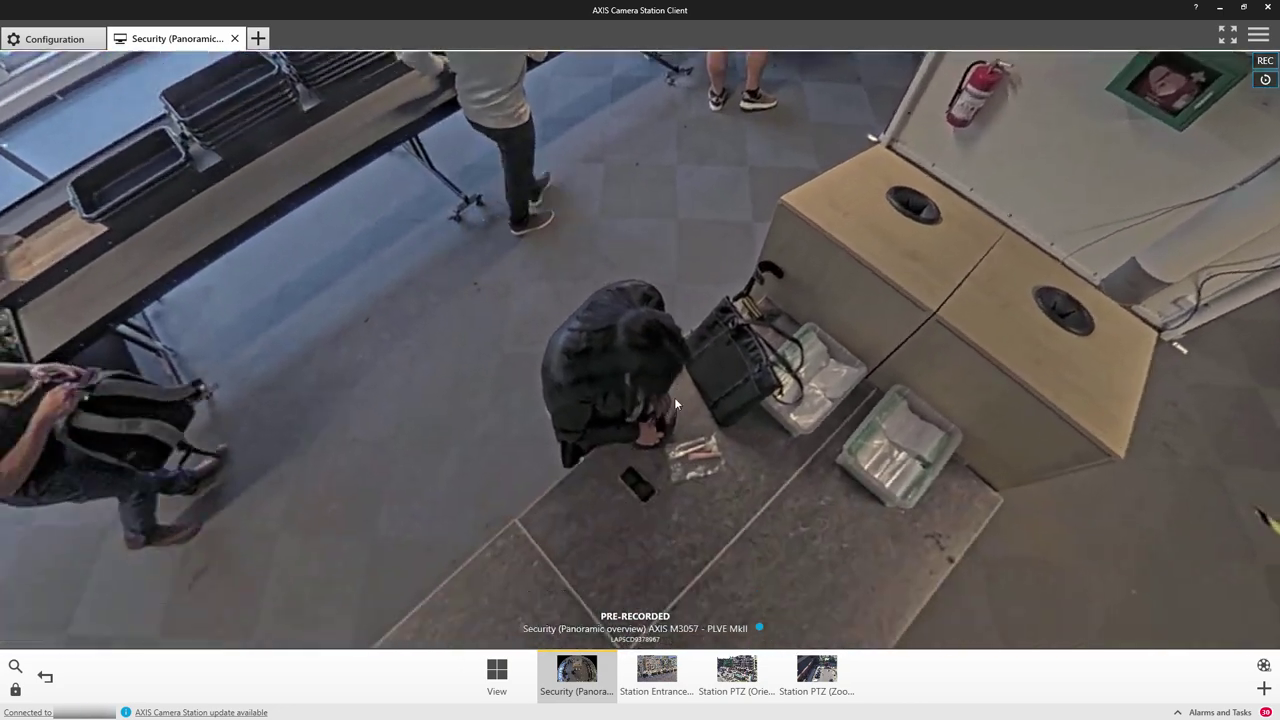
scroll(674, 397, "down", 3)
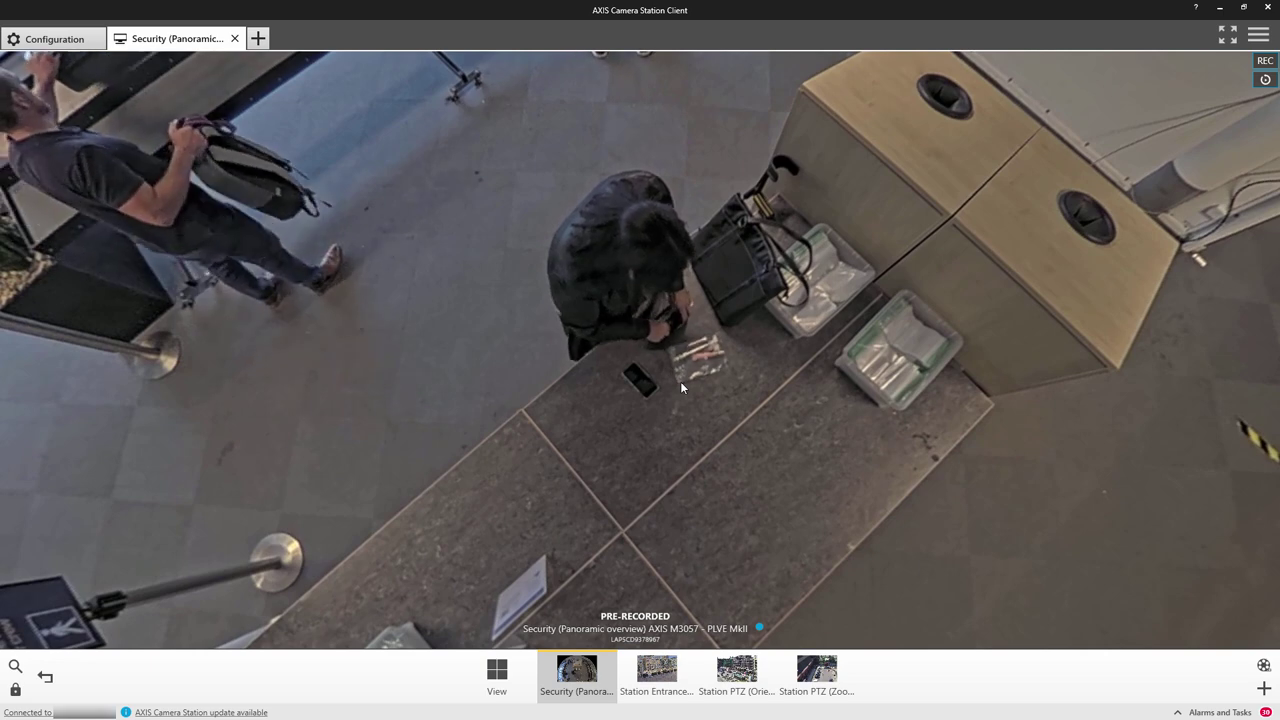
scroll(681, 383, "down", 4)
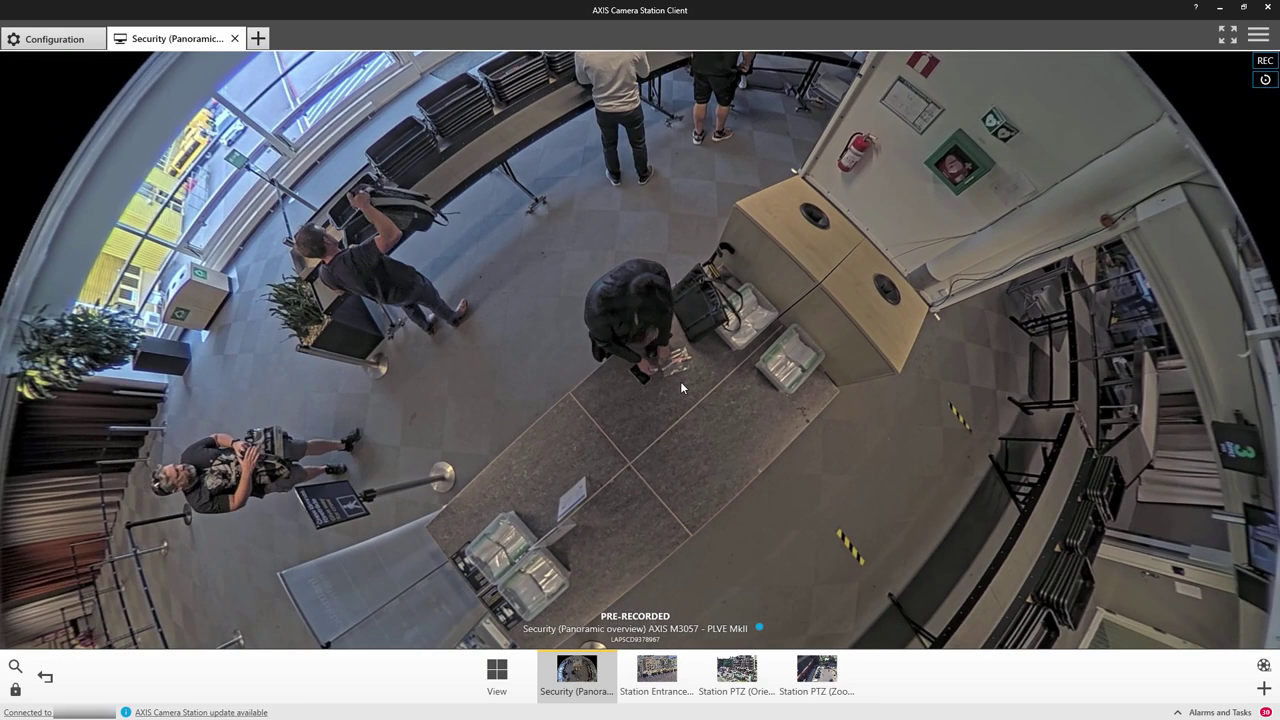
scroll(680, 381, "down", 5)
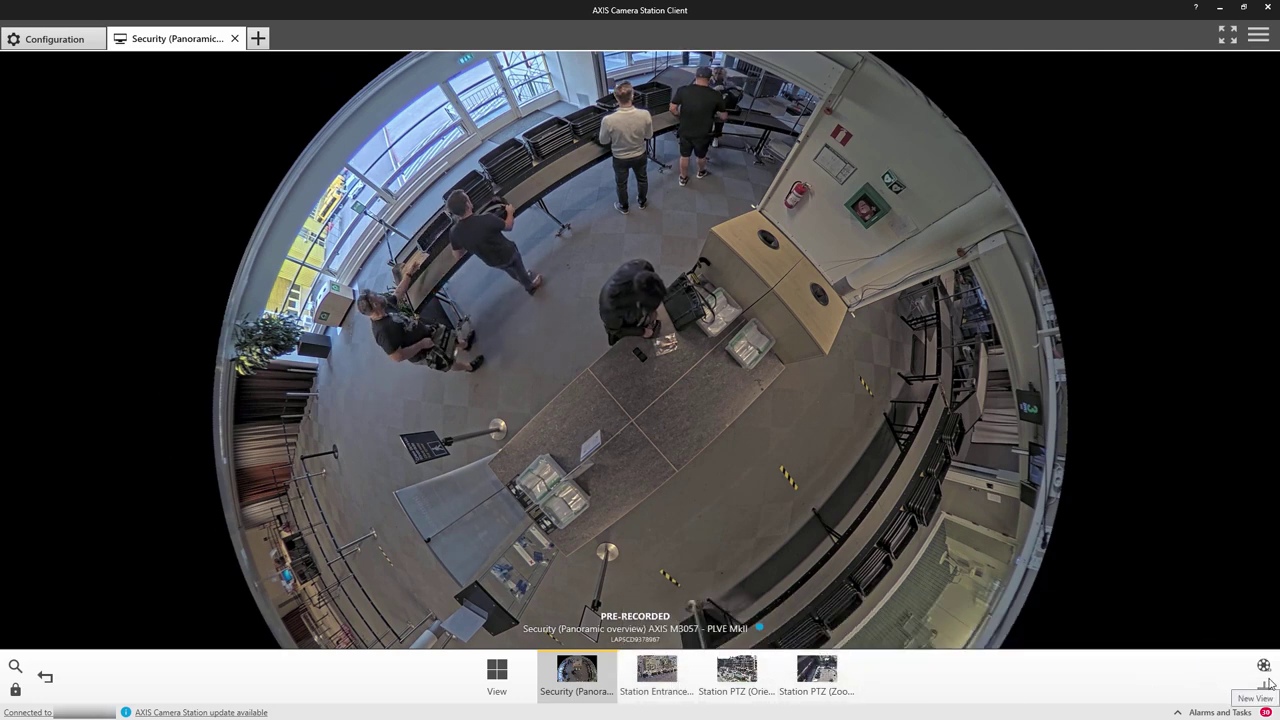
left_click(1265, 690)
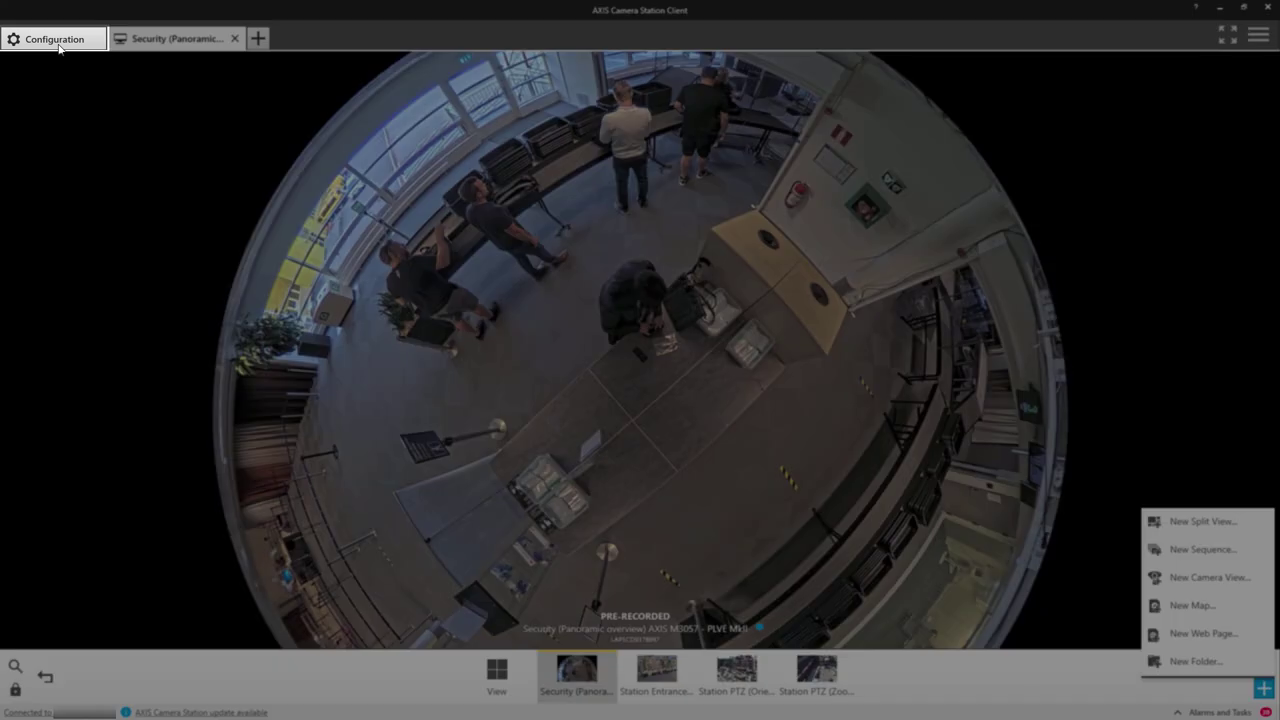
Step: Check the Client settings under Configuration, then return to the Security (Panoramic overview) tab
left_click(59, 47)
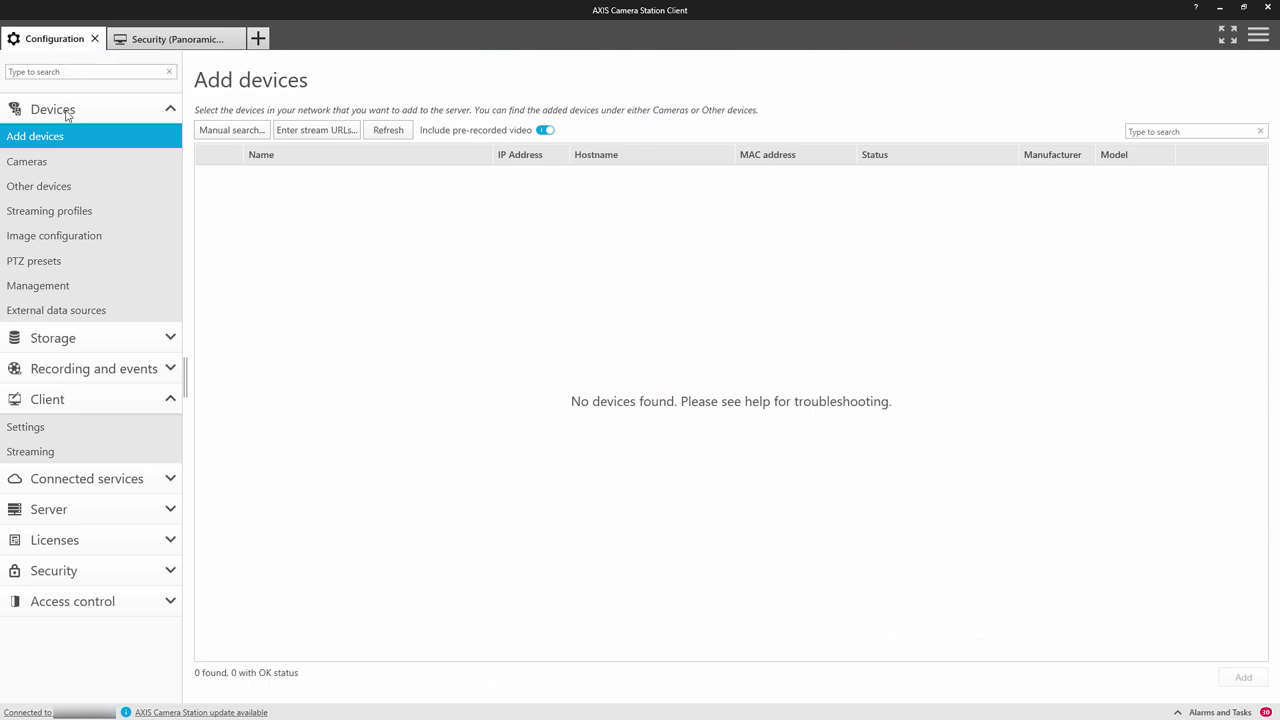
left_click(60, 424)
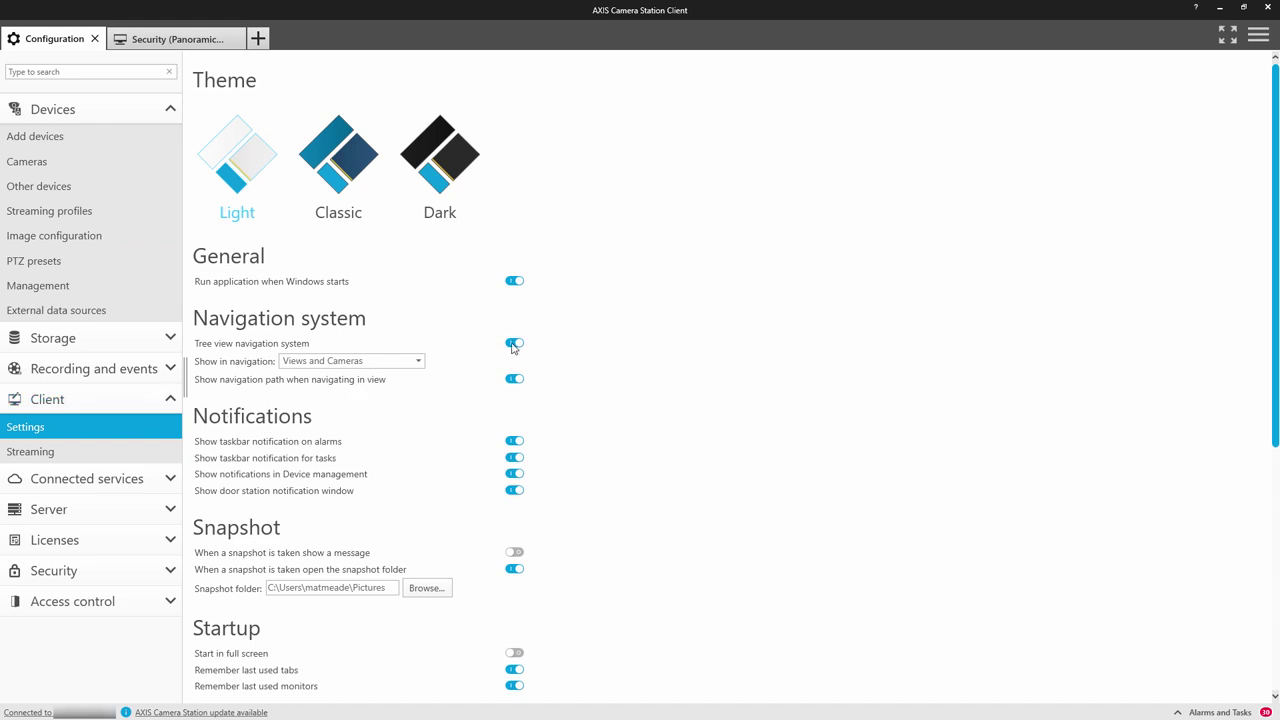
left_click(184, 42)
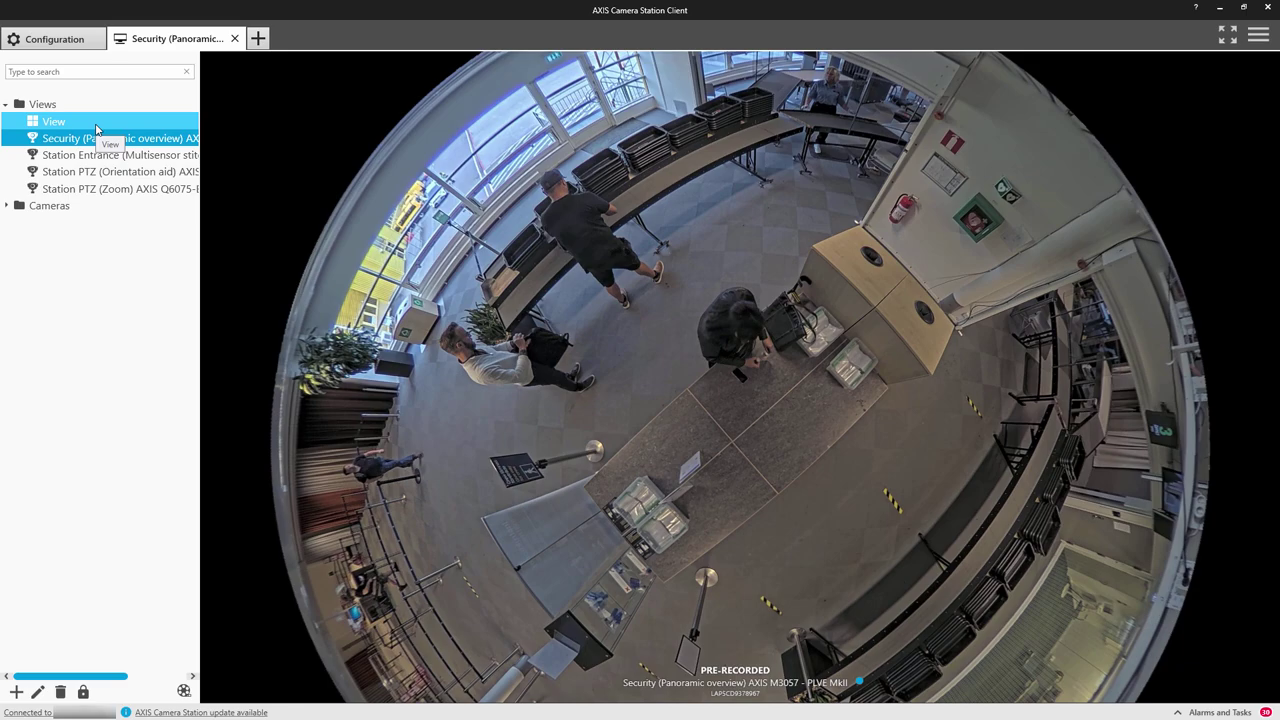
Step: Switch through the four-camera View, Security and Station Entrance in the Views tree
left_click(96, 125)
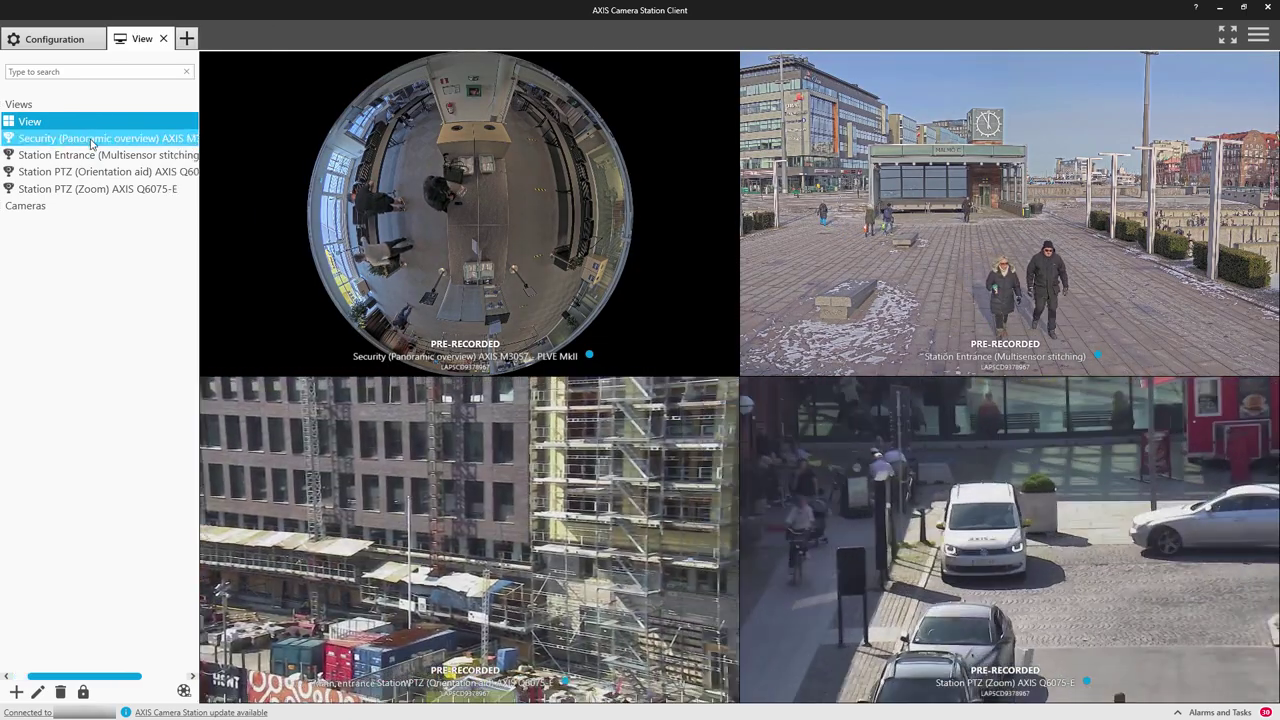
left_click(91, 143)
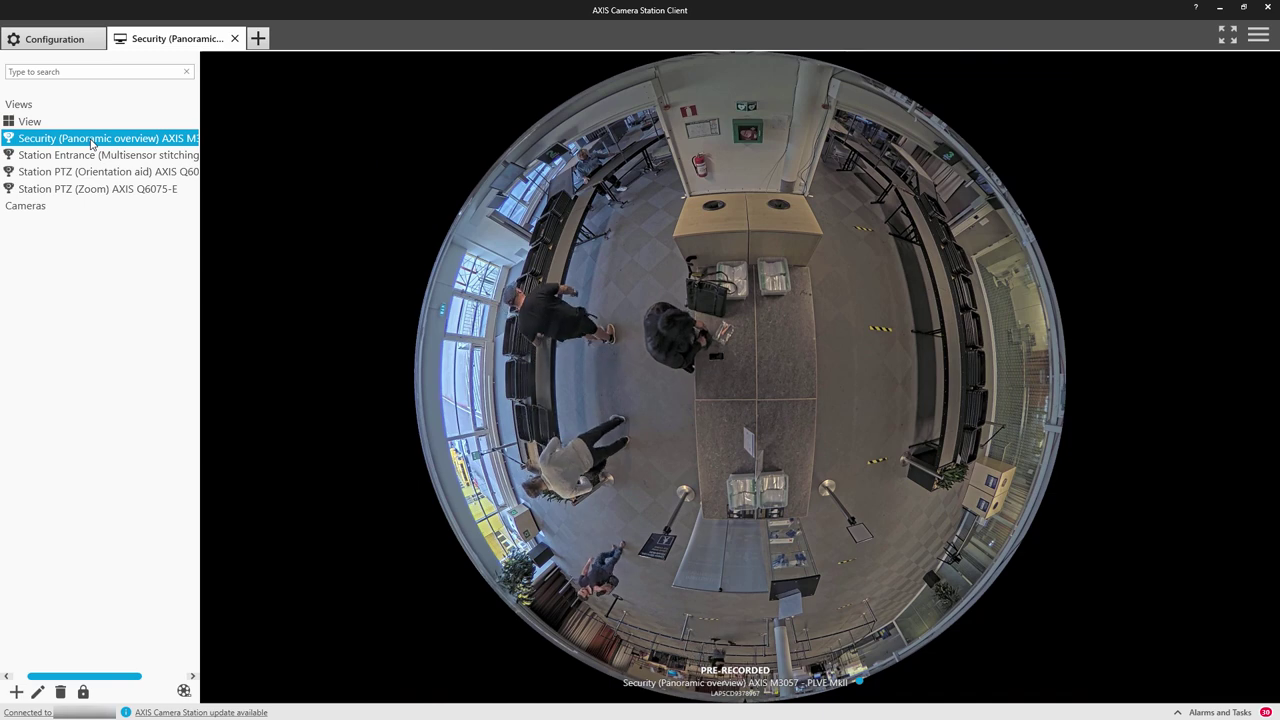
left_click(87, 157)
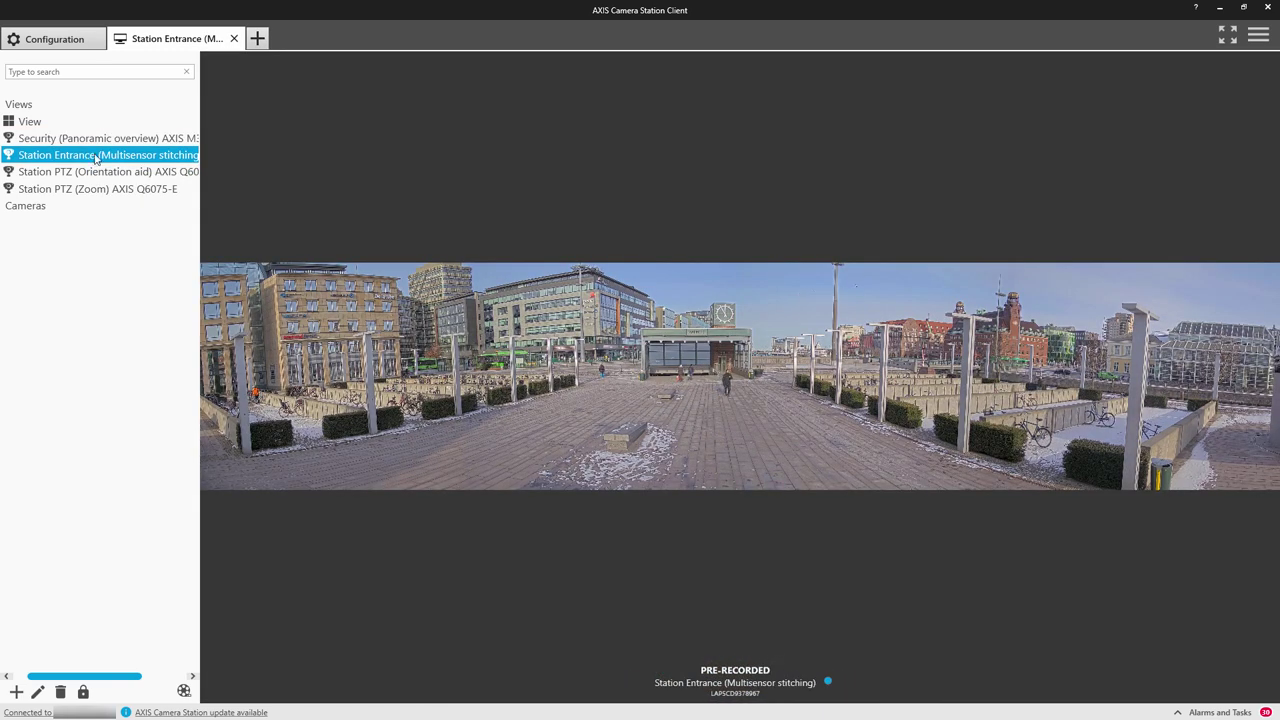
Step: Open a new Live view tab showing both Station PTZ cameras side by side
left_click(259, 40)
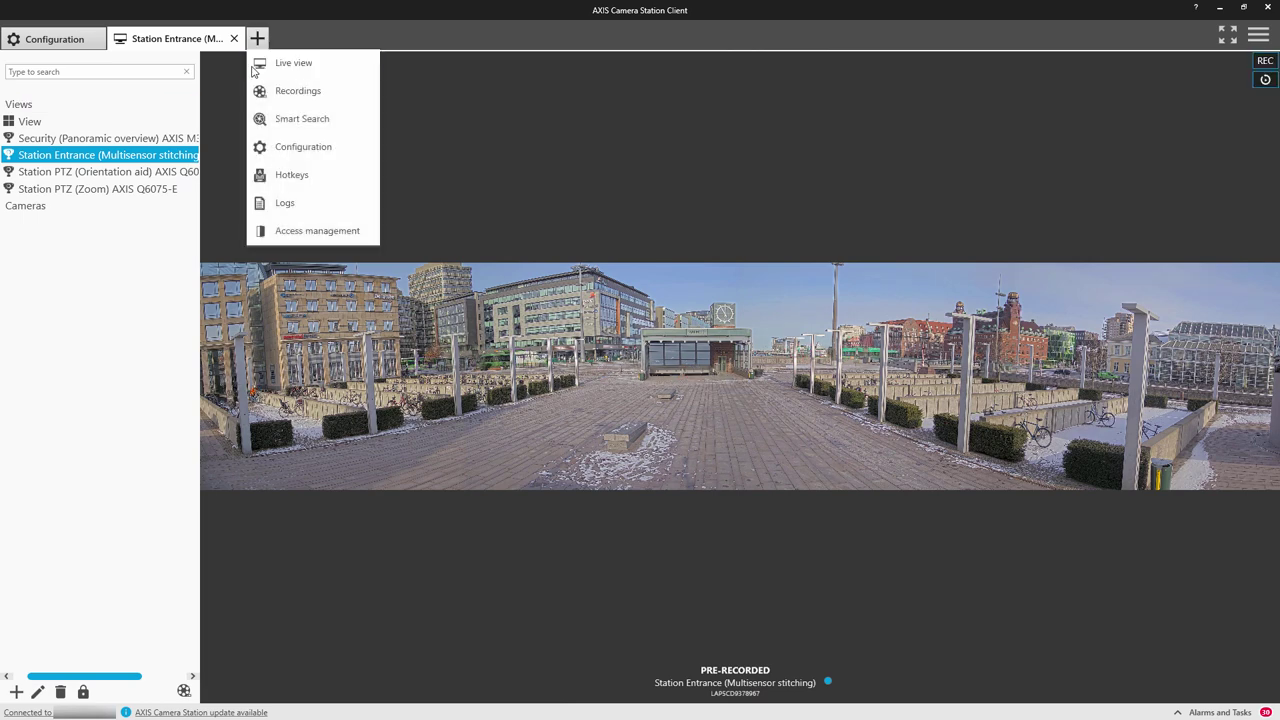
left_click(253, 66)
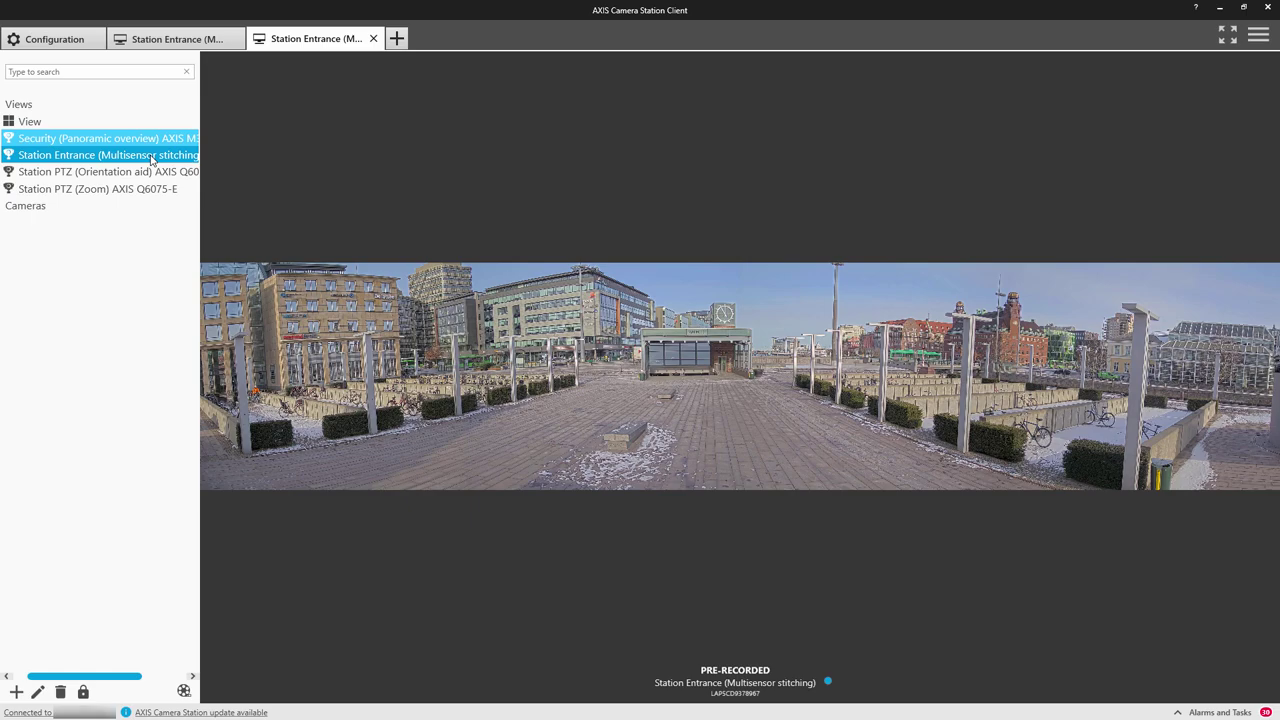
left_click(126, 193)
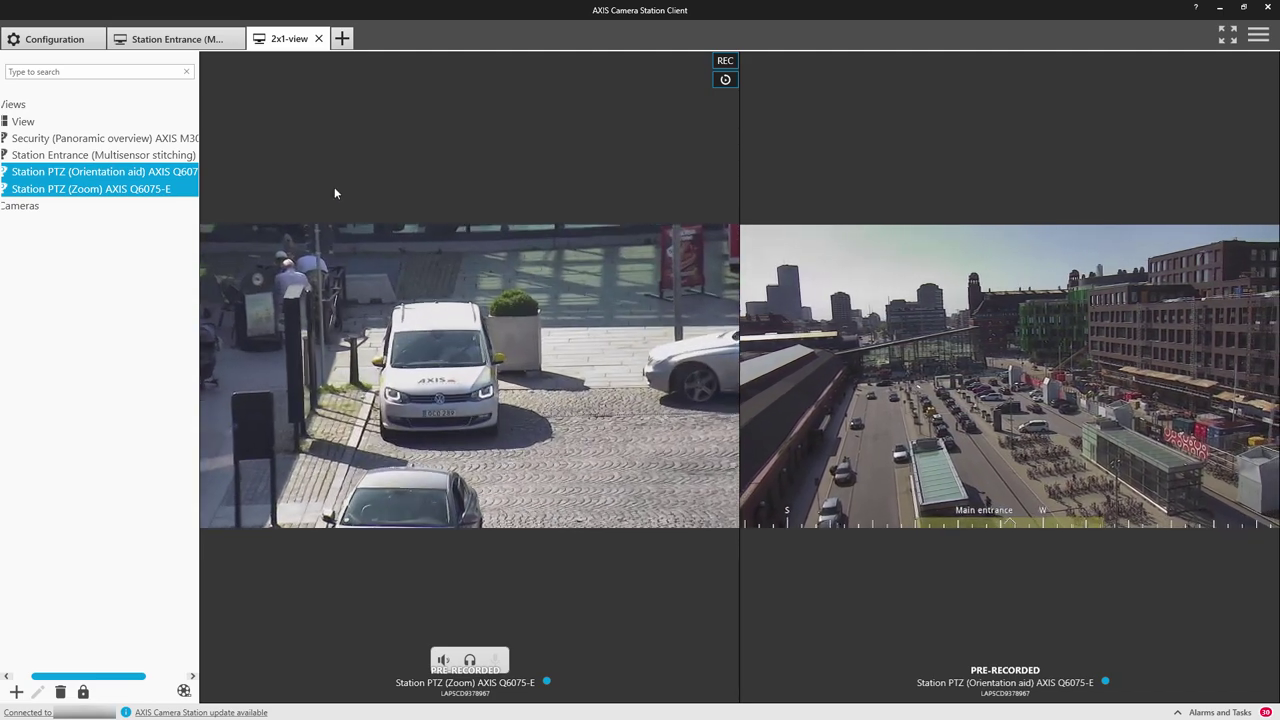
Step: Zoom and pan the Station Entrance image, then save it as preset 'Carpark east'
left_click(205, 42)
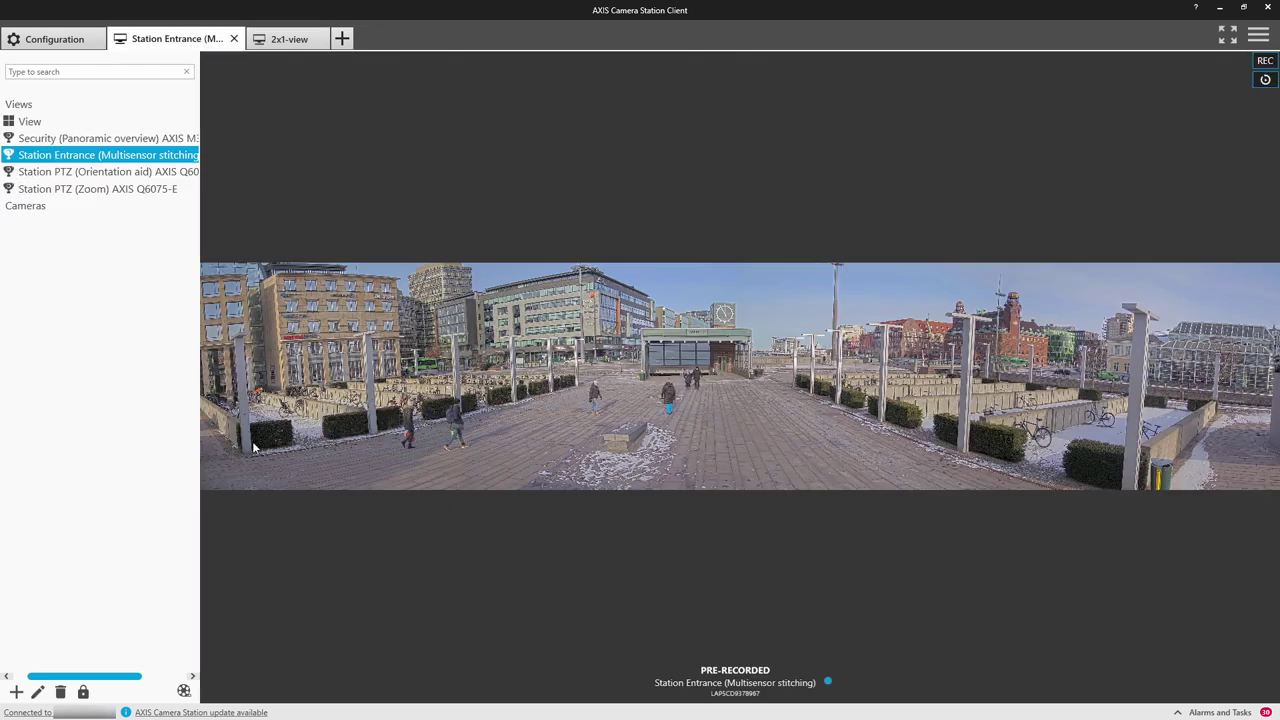
scroll(253, 448, "up", 1)
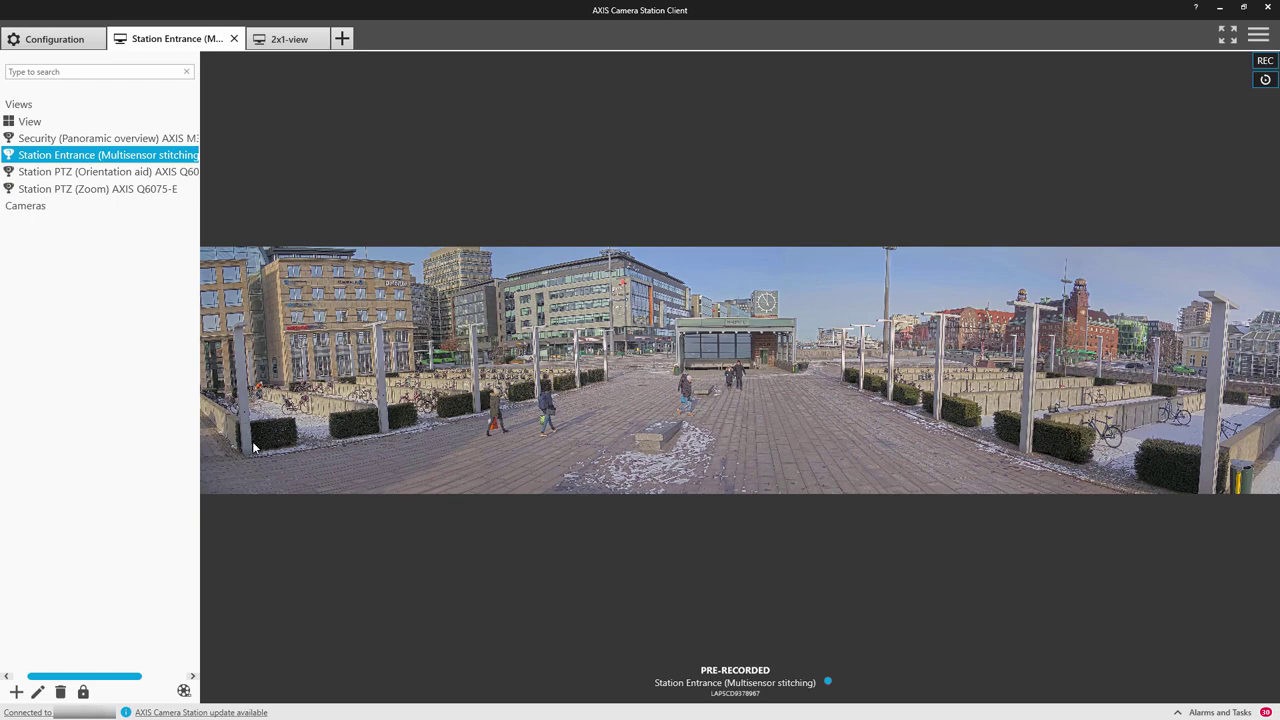
scroll(253, 448, "up", 6)
scroll(252, 441, "up", 2)
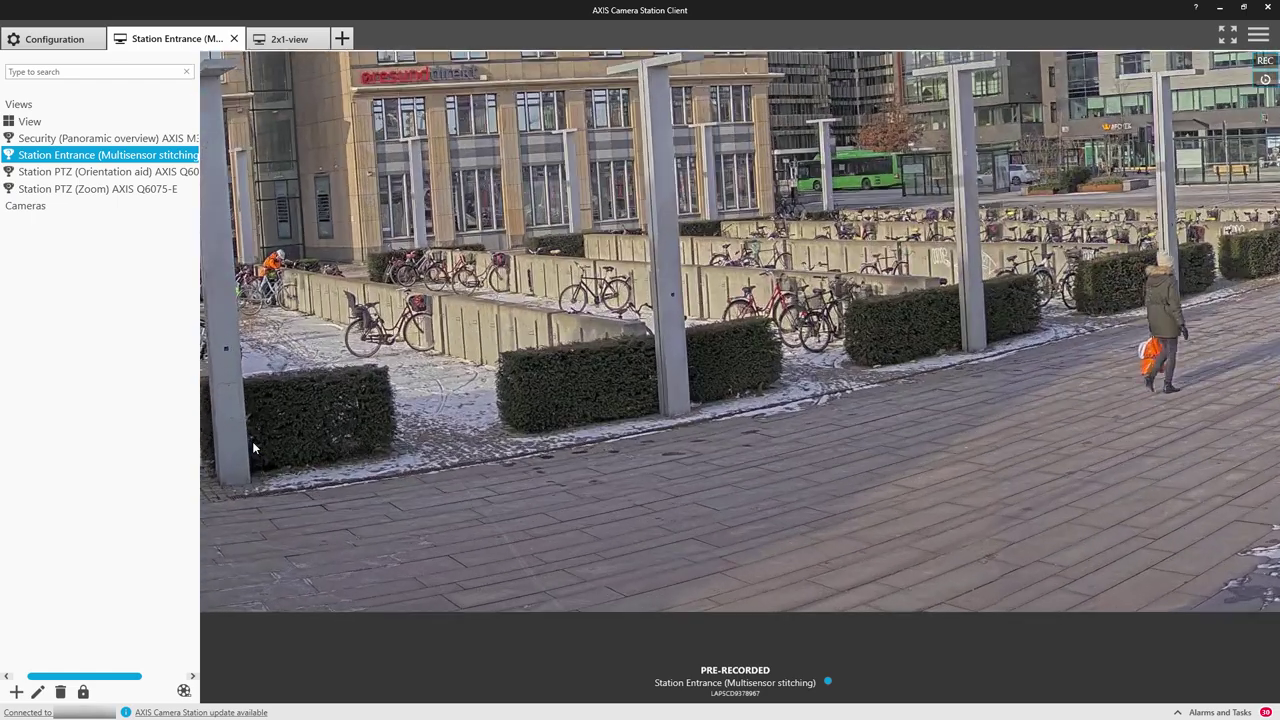
left_click_drag(315, 369, 326, 427)
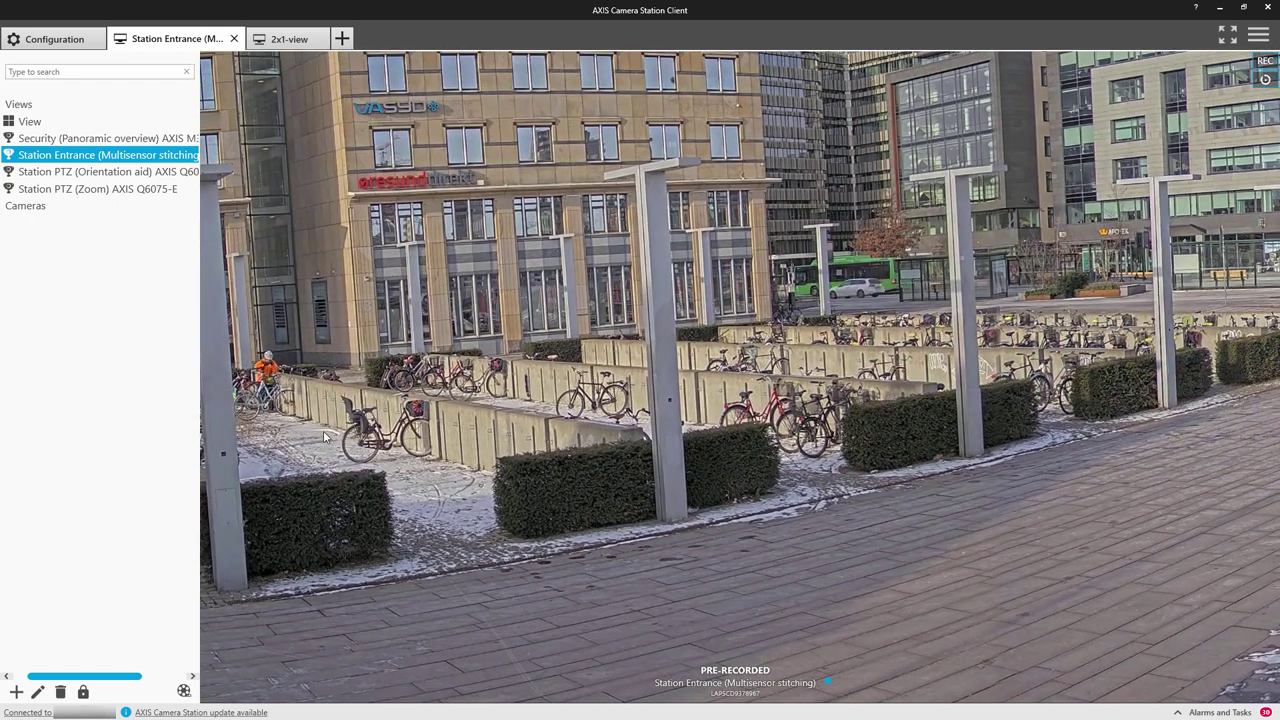
scroll(326, 425, "up", 3)
left_click_drag(397, 402, 509, 403)
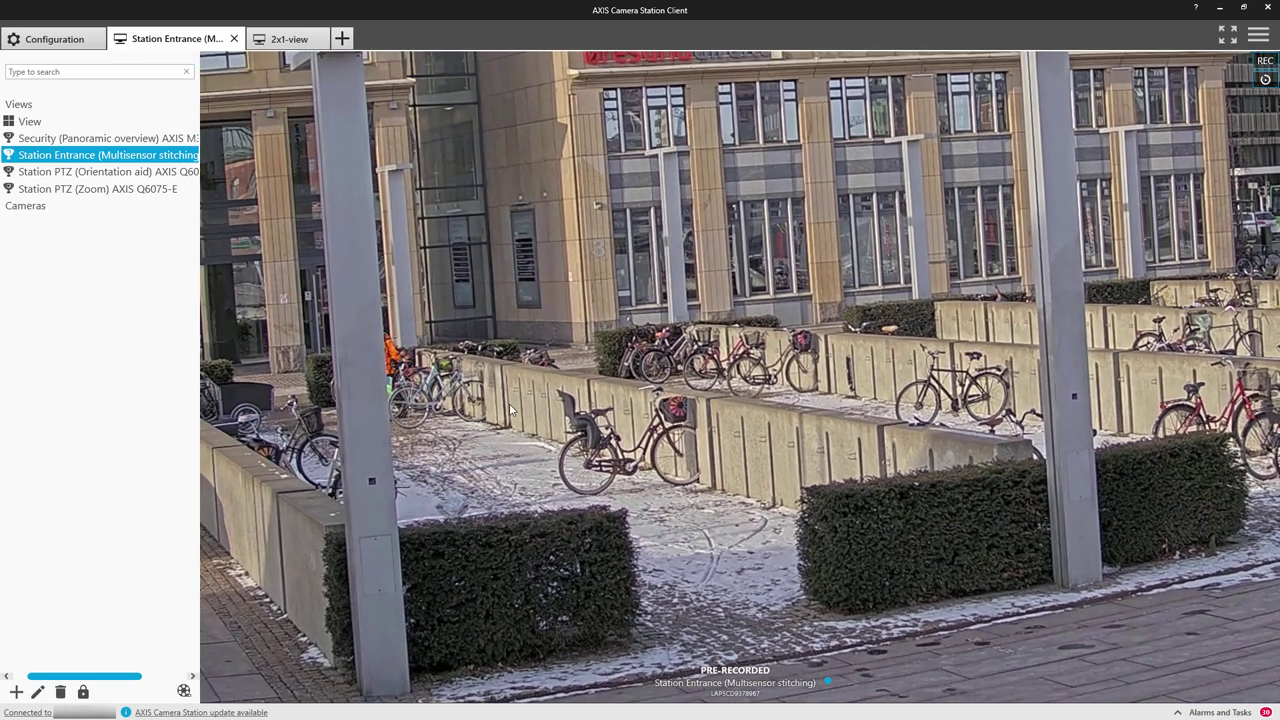
right_click(474, 397)
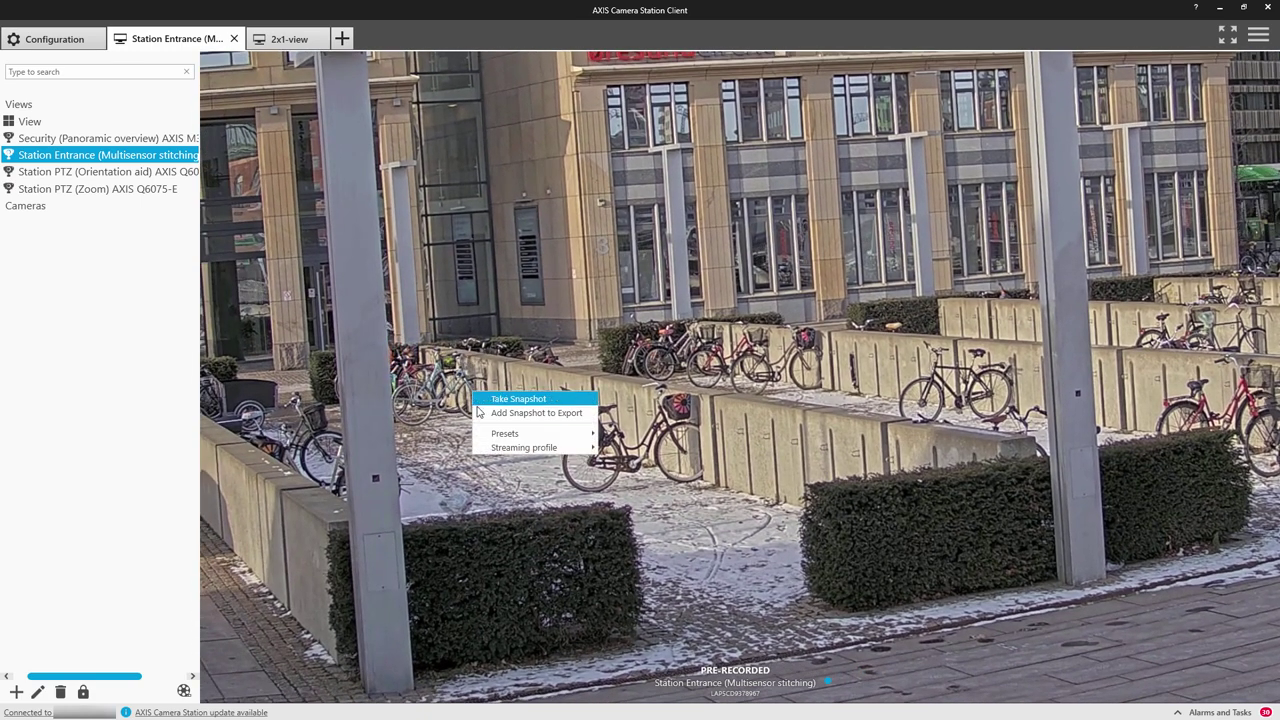
mouse_move(540, 433)
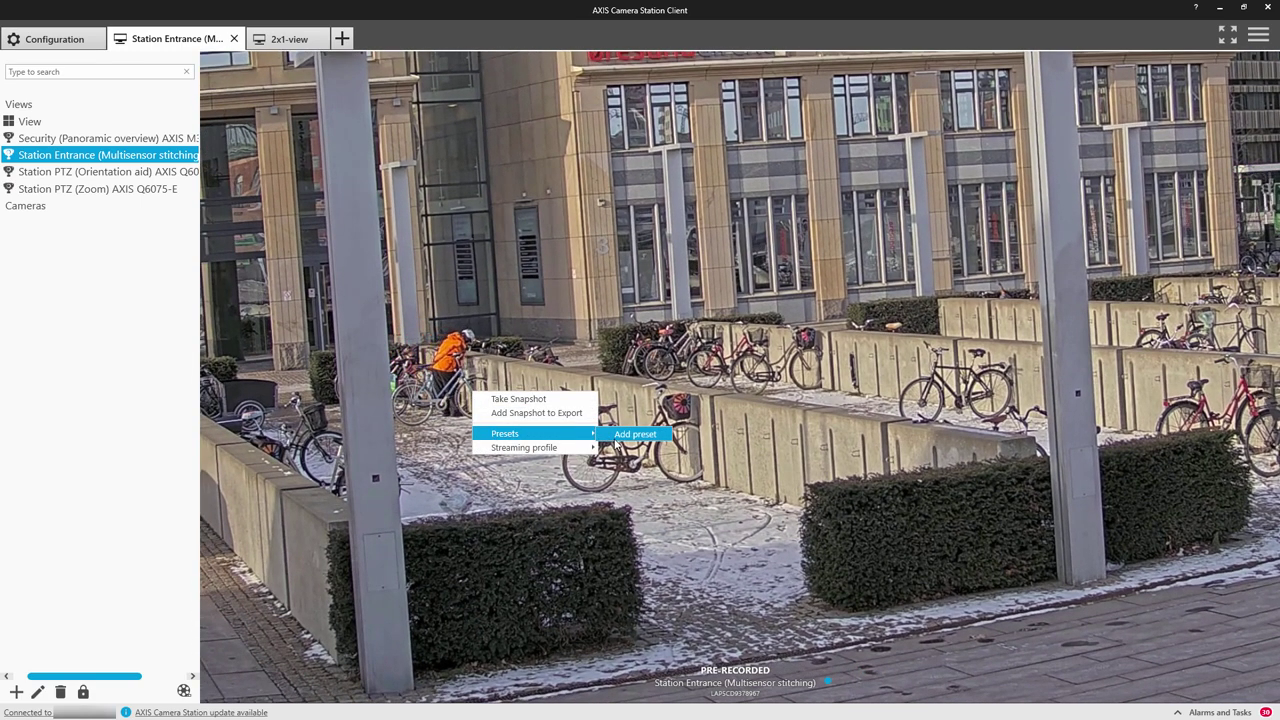
left_click(620, 436)
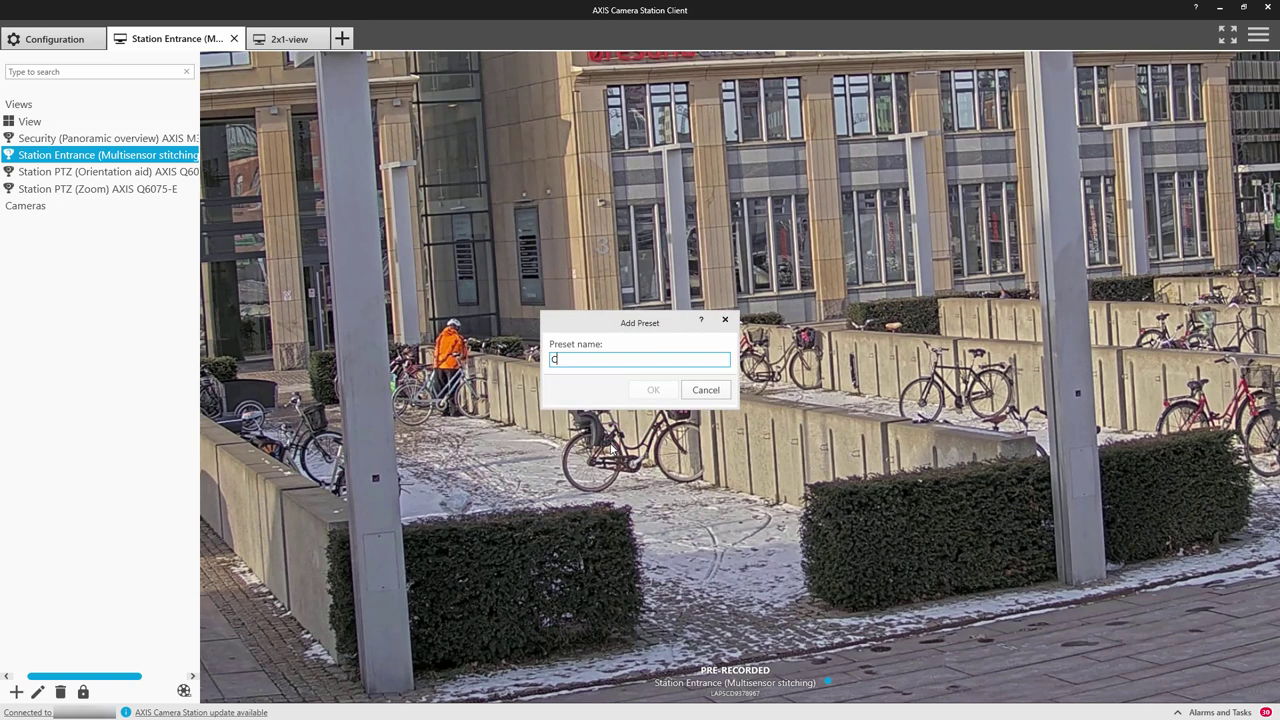
type("Car")
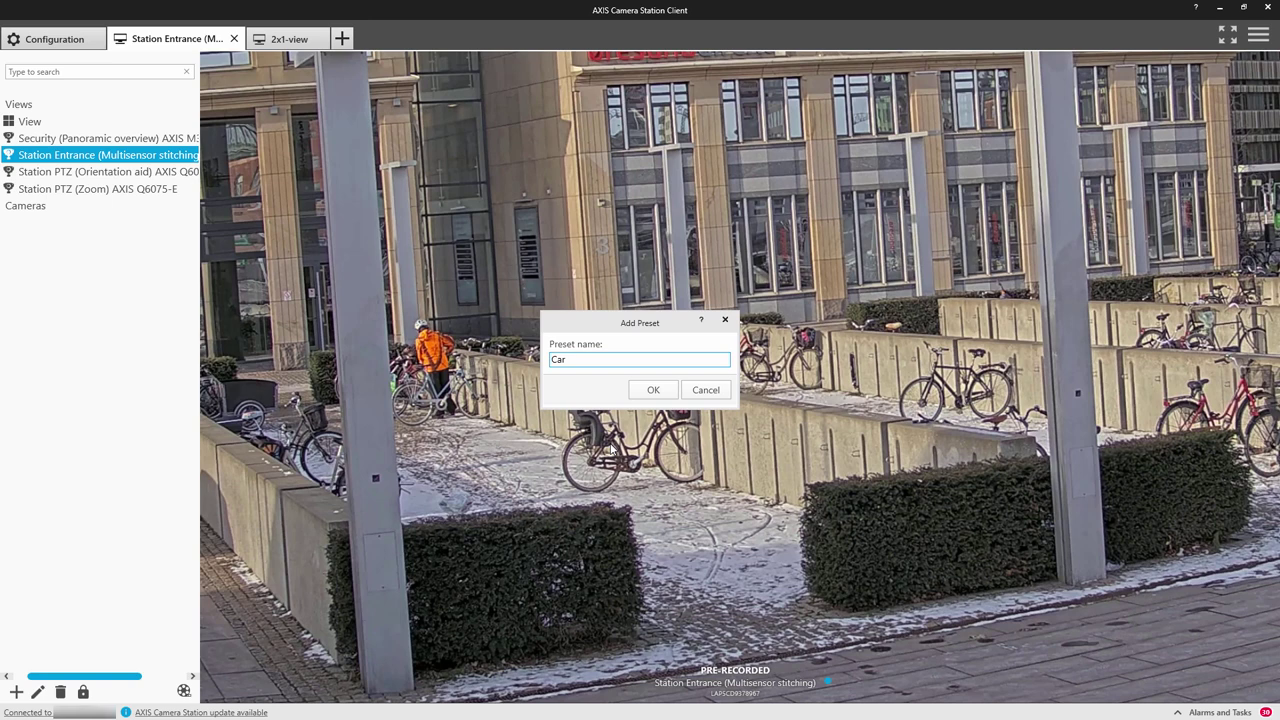
type("park")
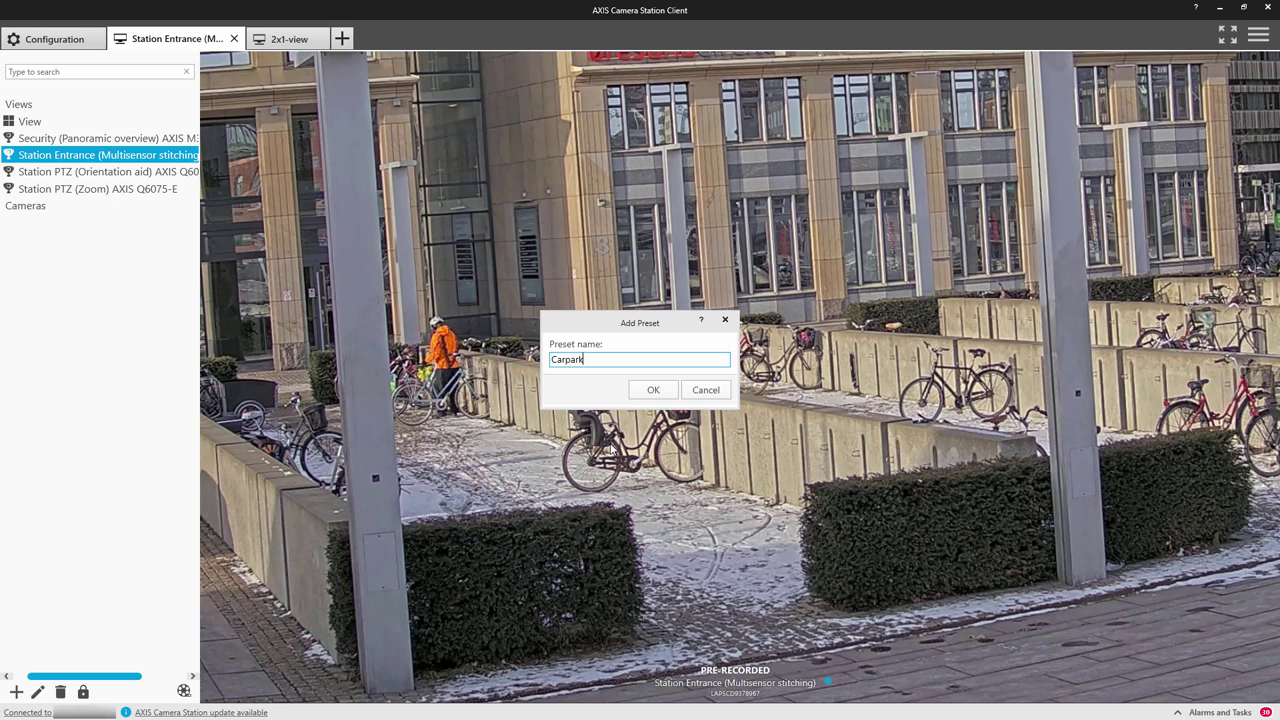
type(" east")
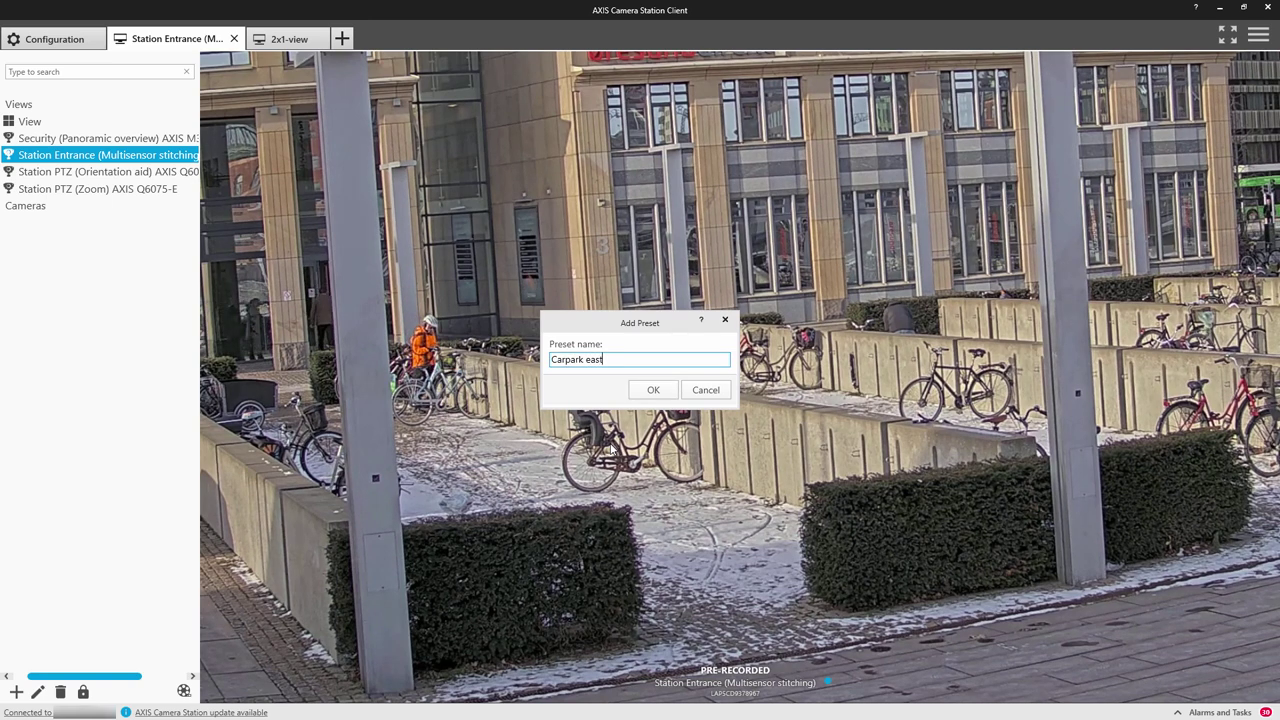
key("Return")
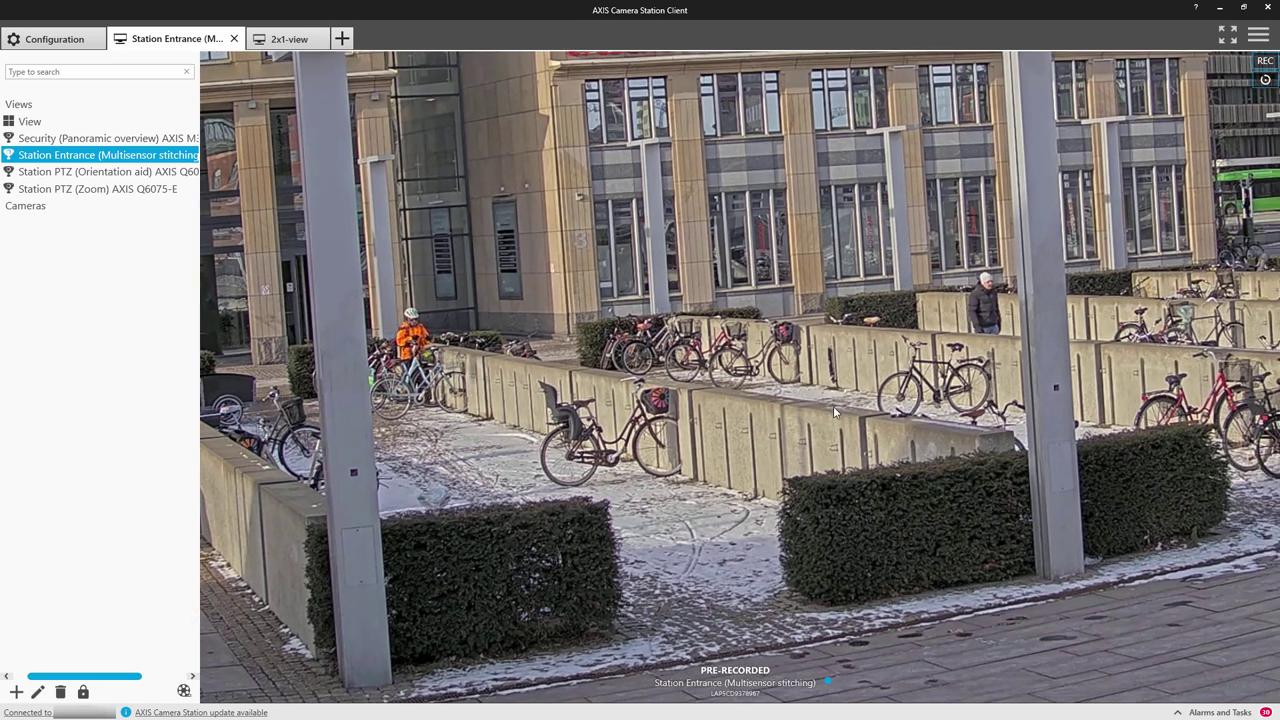
Step: Pan to the station entrance close-up and save it as preset 'station'
left_click_drag(833, 406, 296, 428)
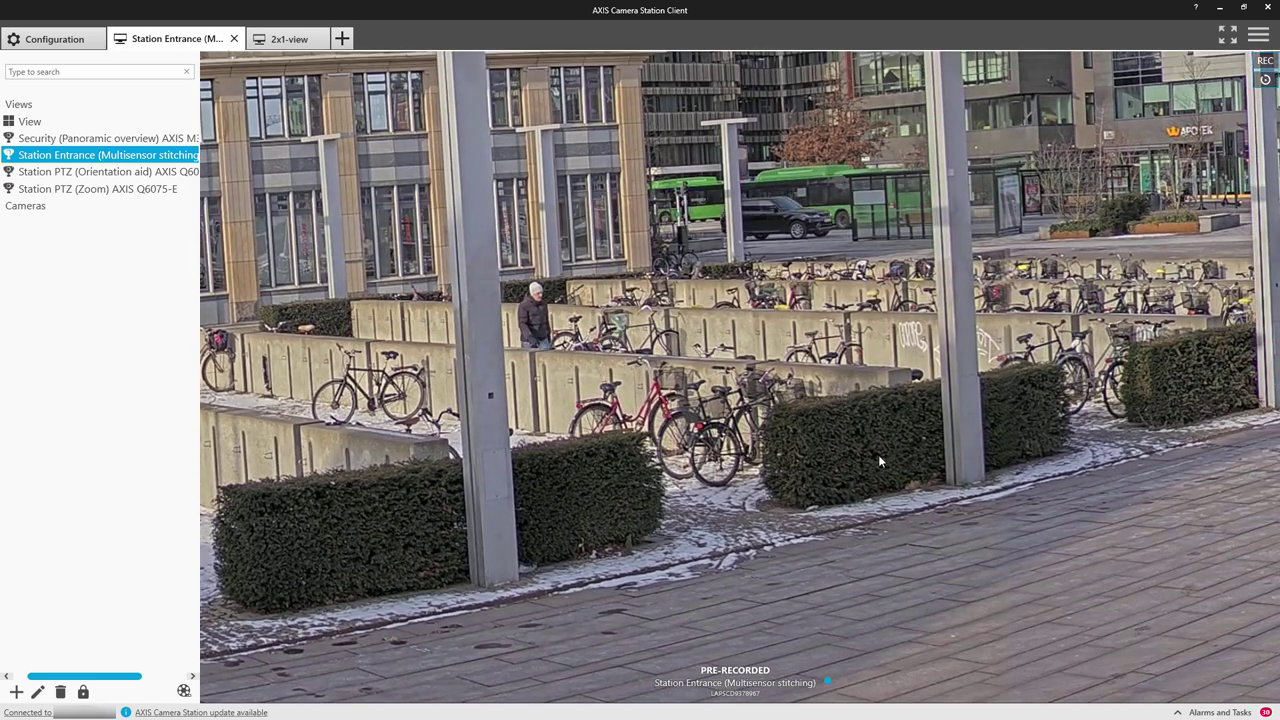
left_click_drag(1101, 462, 567, 474)
scroll(626, 400, "down", 1)
scroll(718, 375, "up", 5)
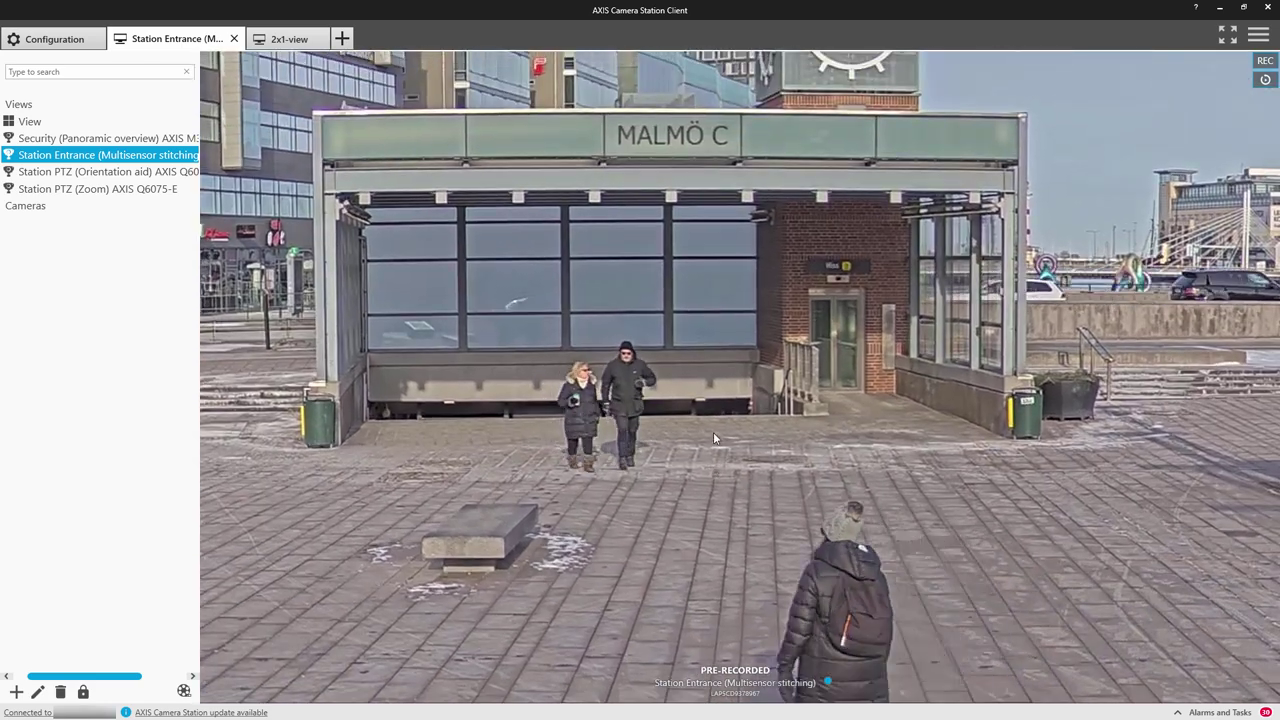
right_click(714, 438)
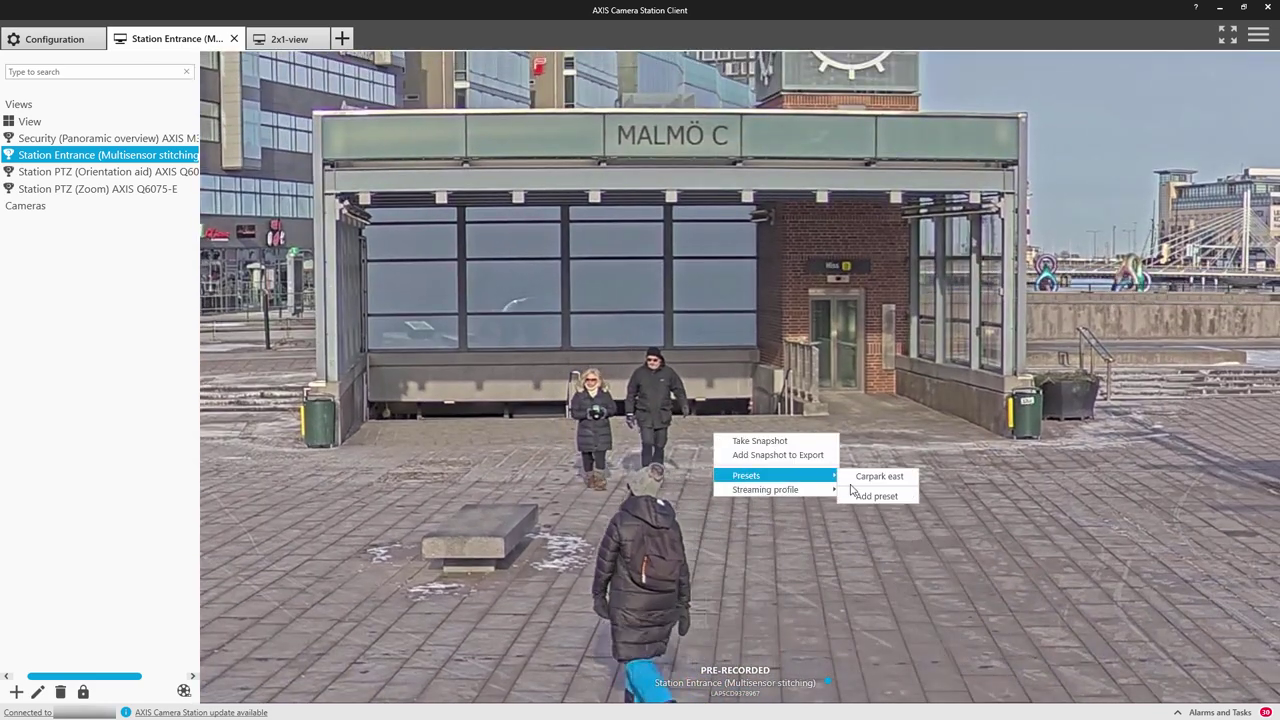
left_click(859, 494)
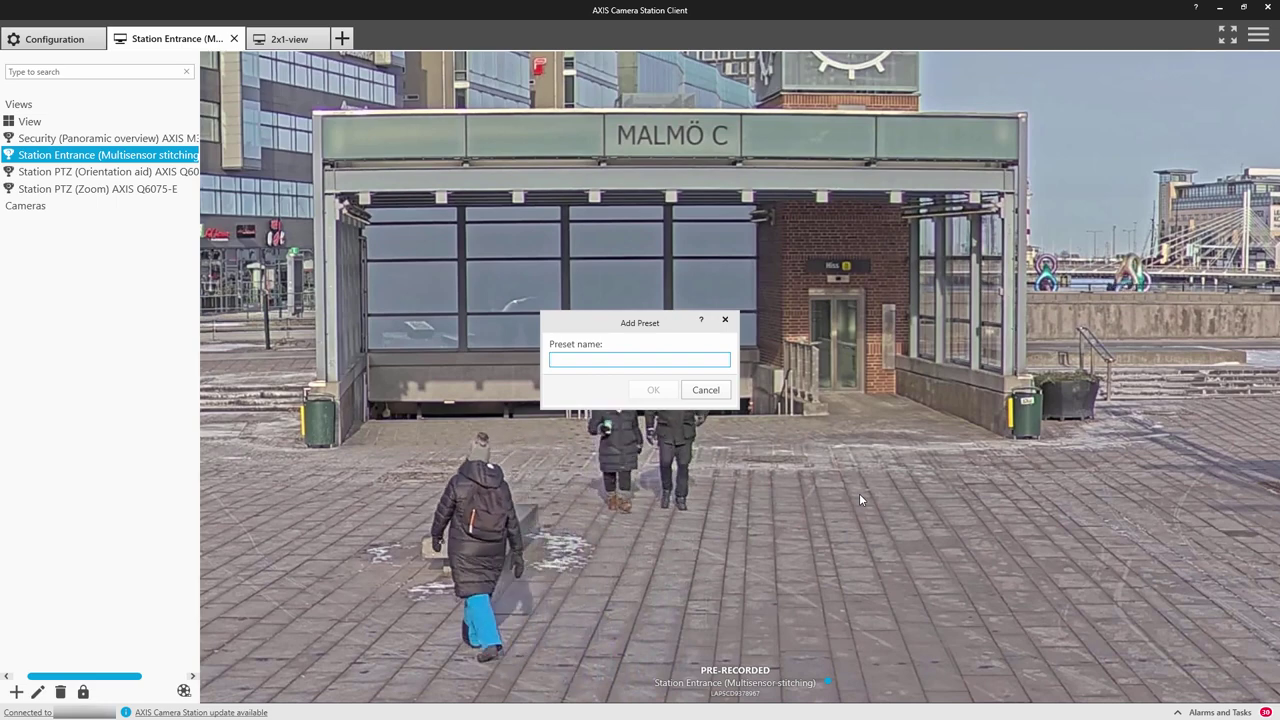
type("st")
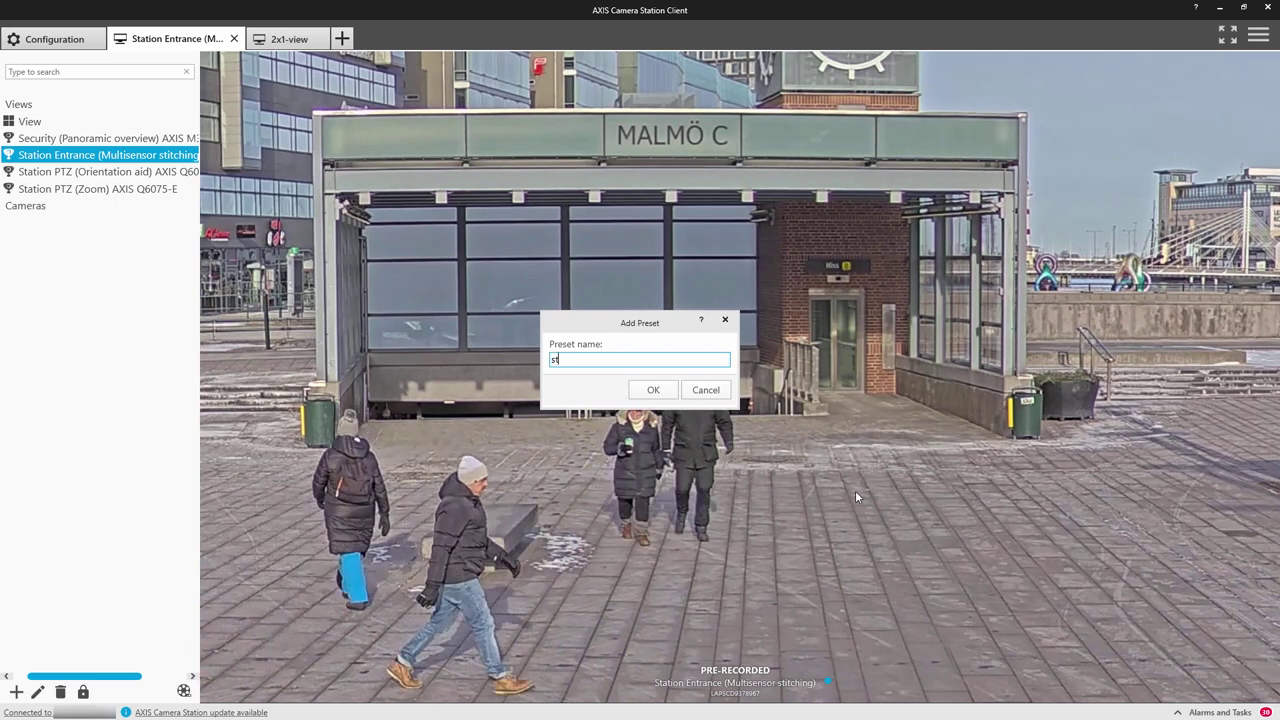
type("atio")
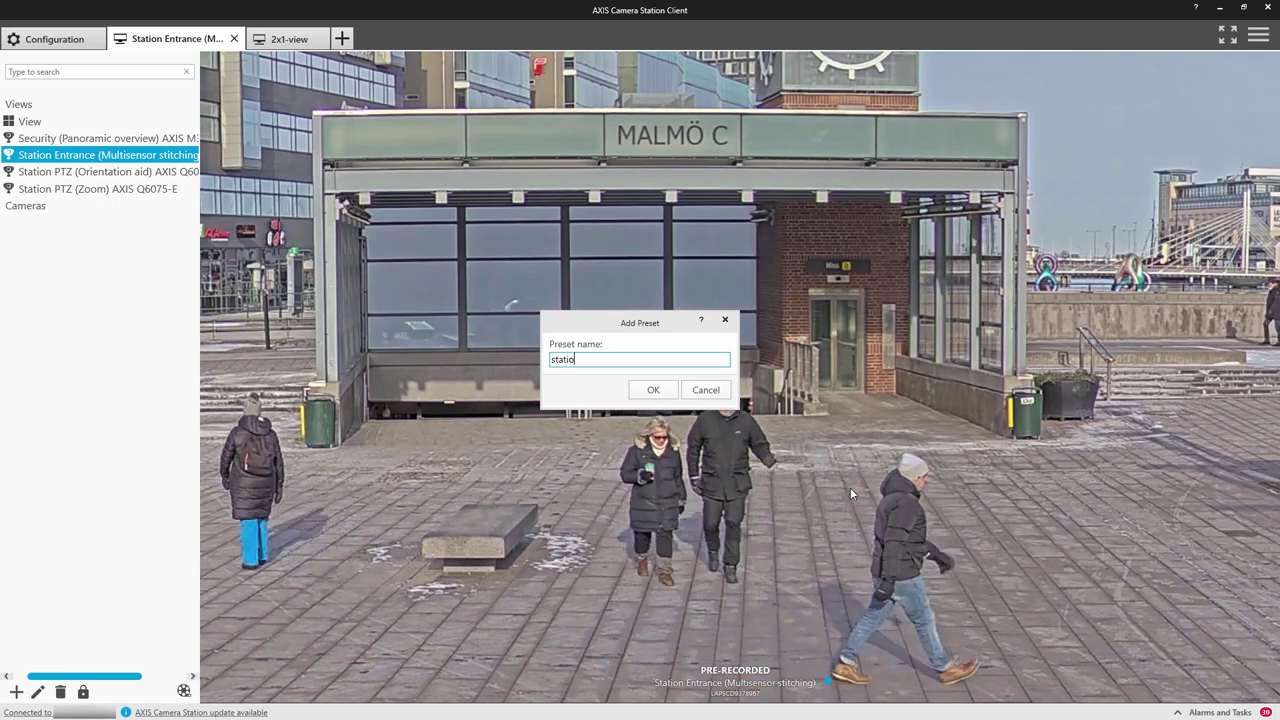
type("n")
key("Return")
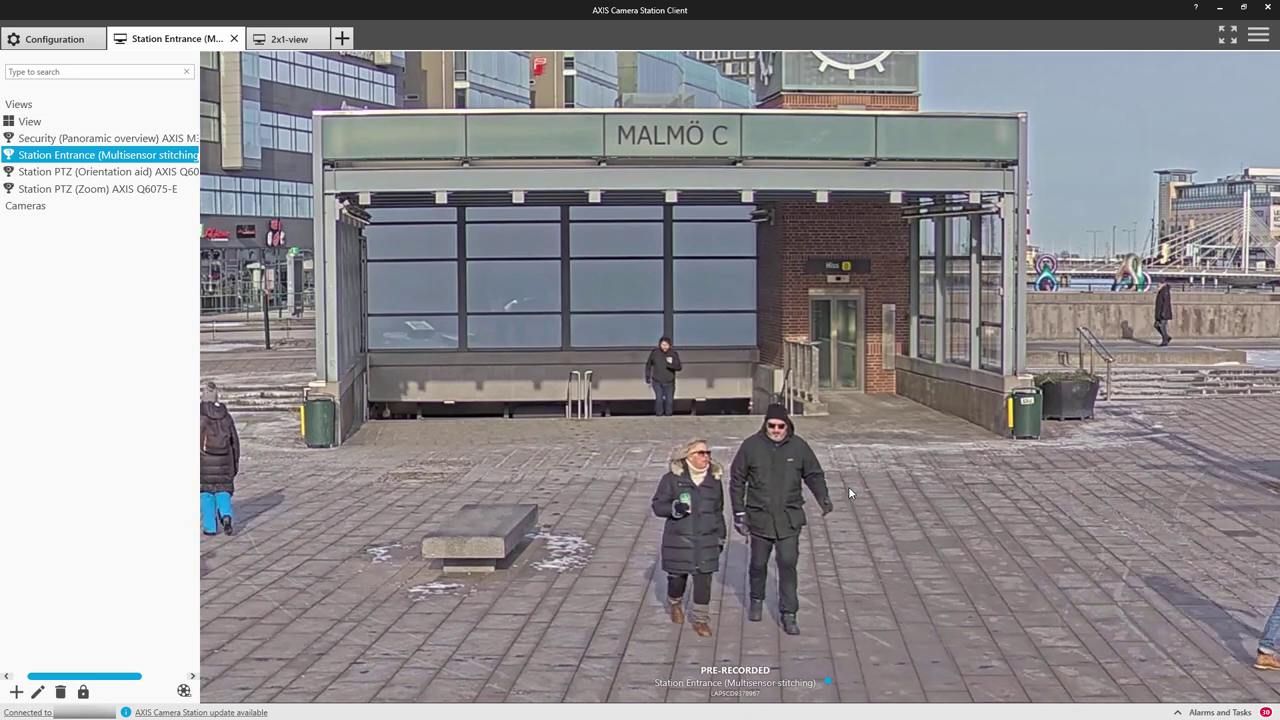
Step: Recall the Carpark east preset, then the station preset
right_click(848, 487)
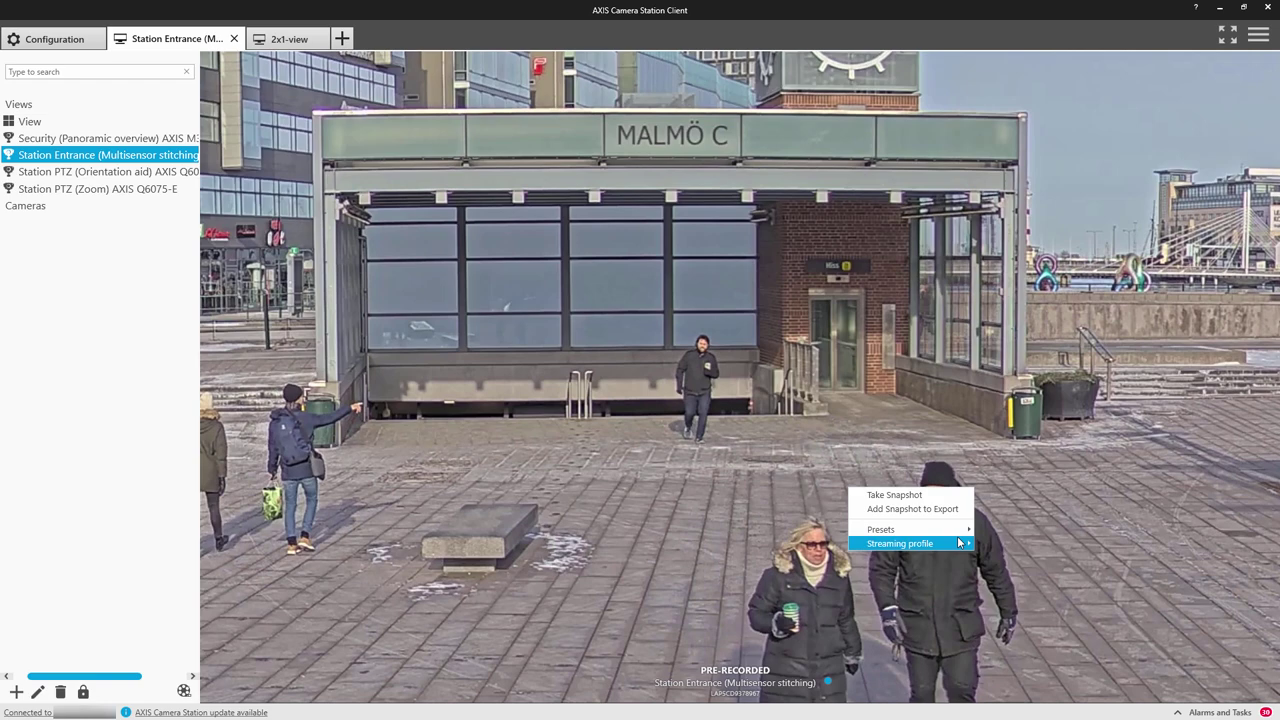
left_click(1005, 529)
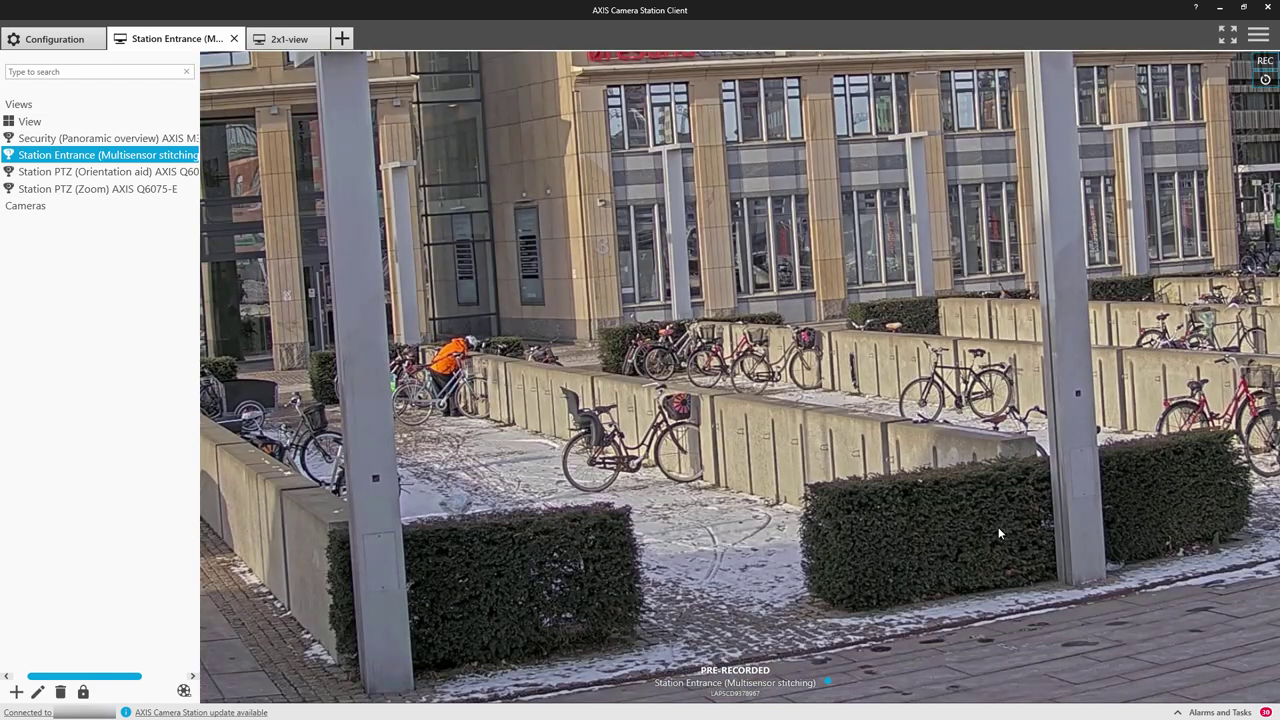
right_click(998, 527)
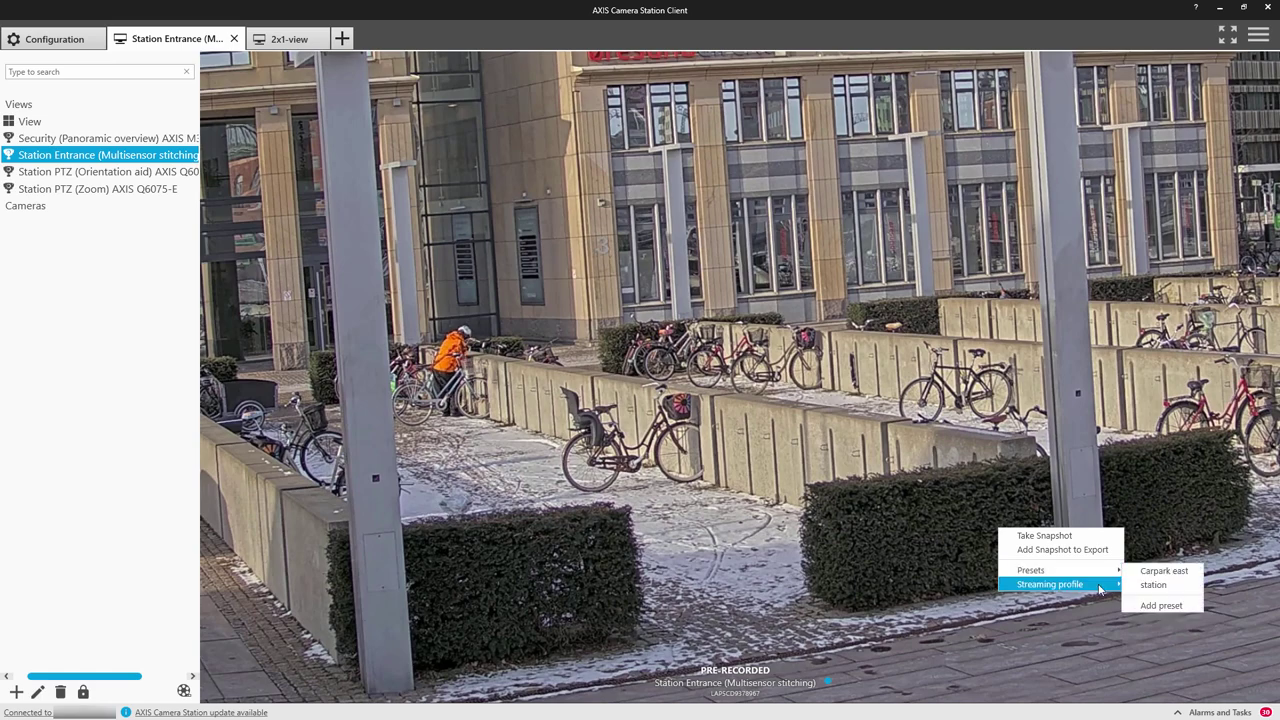
left_click(1155, 585)
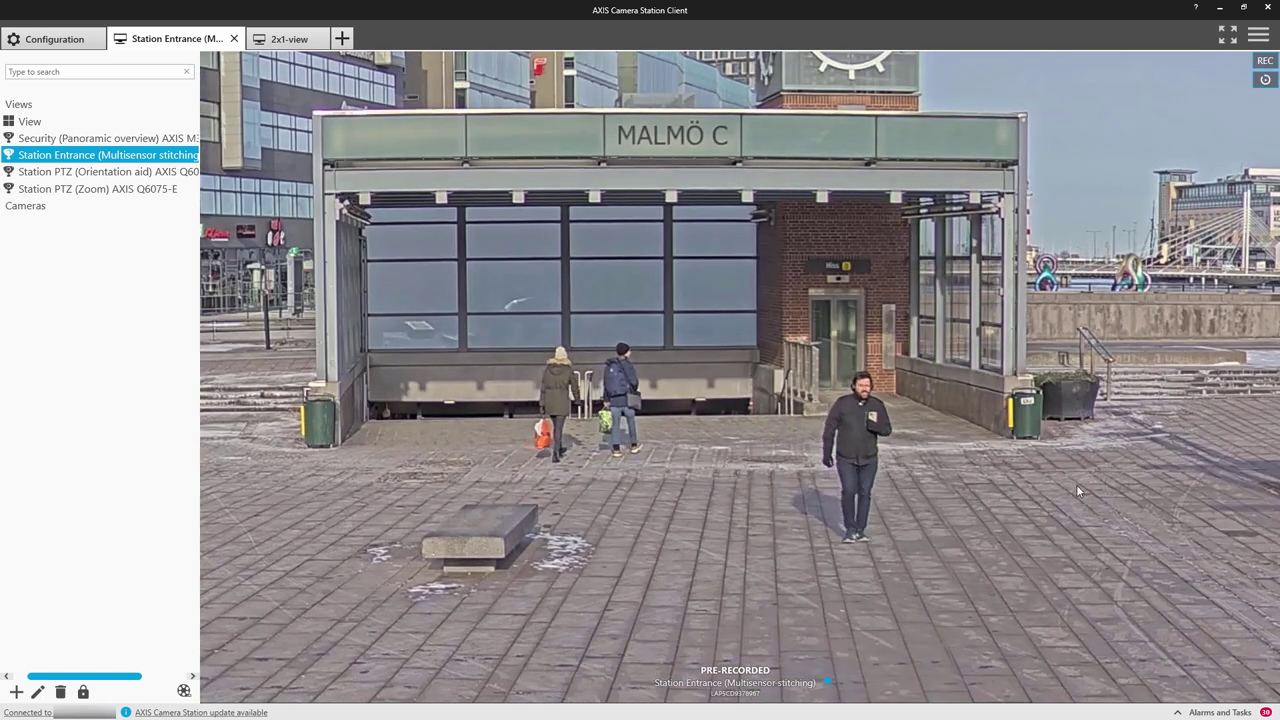
scroll(1078, 490, "down", 8)
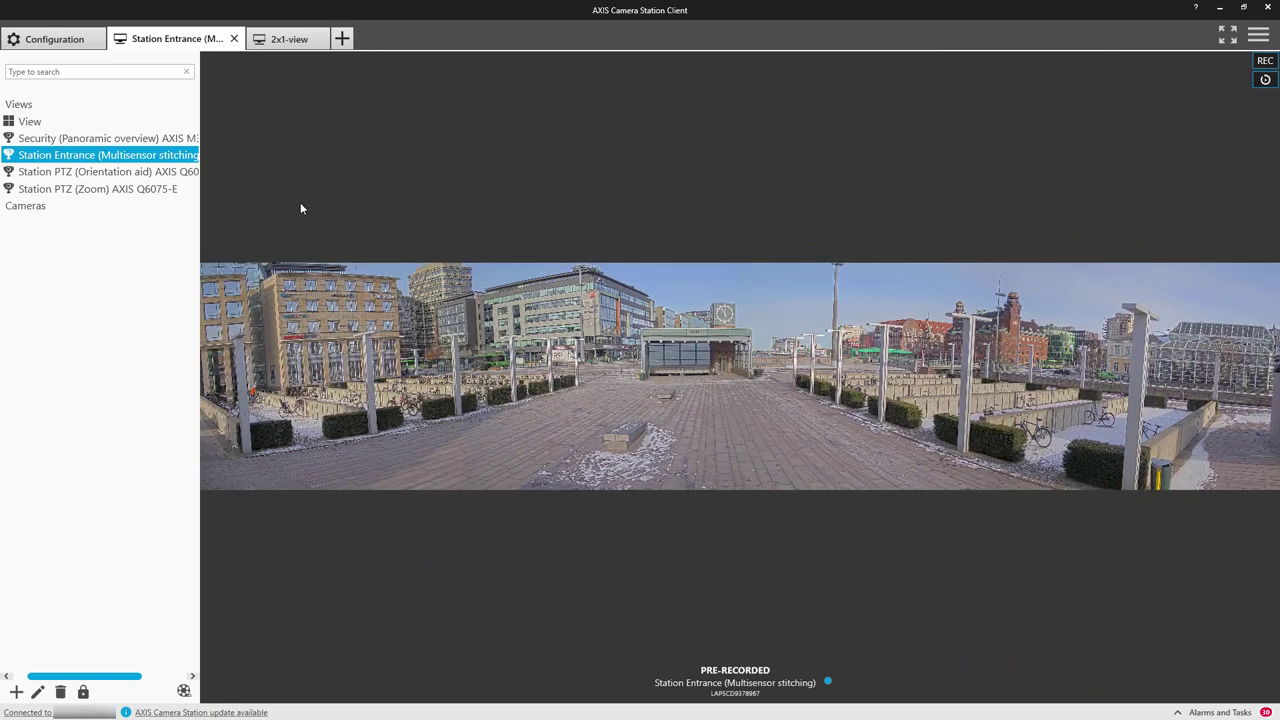
Step: Open Security (Panoramic overview) and dewarp the fisheye to look along the baggage tray counter
mouse_move(166, 198)
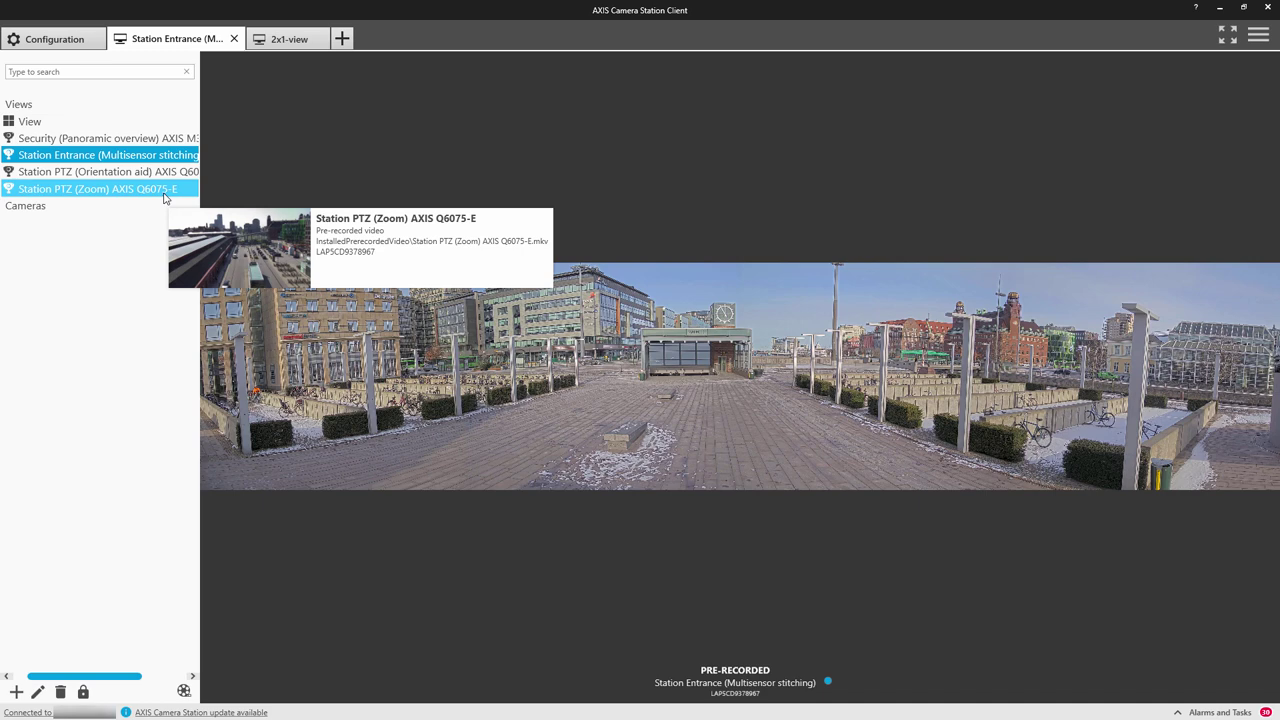
left_click(152, 143)
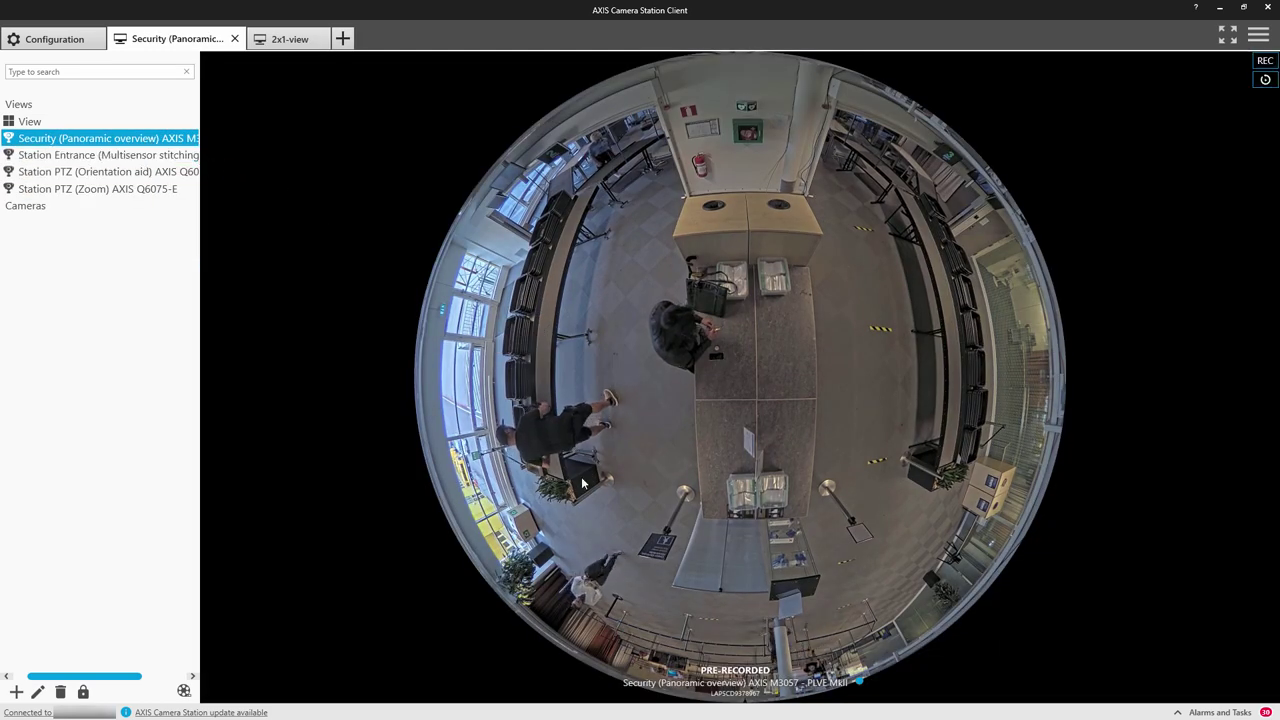
scroll(588, 484, "up", 5)
left_click_drag(580, 450, 582, 441)
left_click_drag(398, 455, 742, 465)
scroll(648, 383, "up", 5)
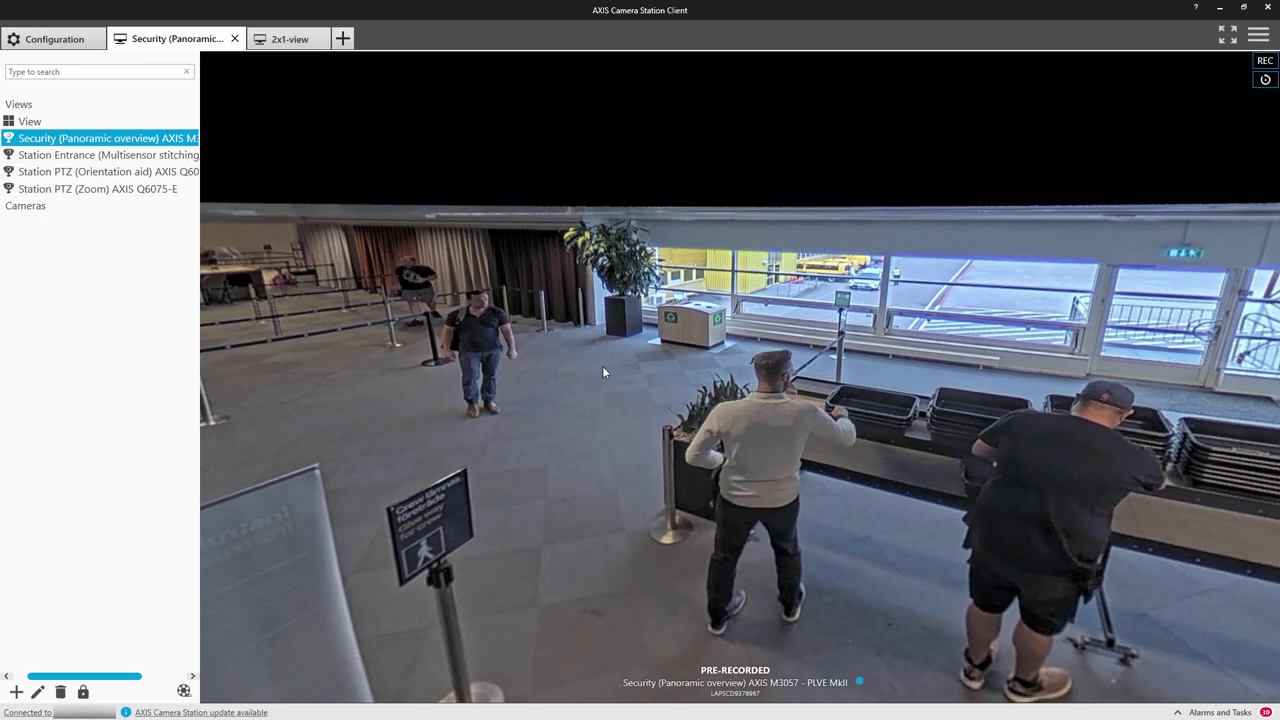
scroll(604, 370, "down", 1)
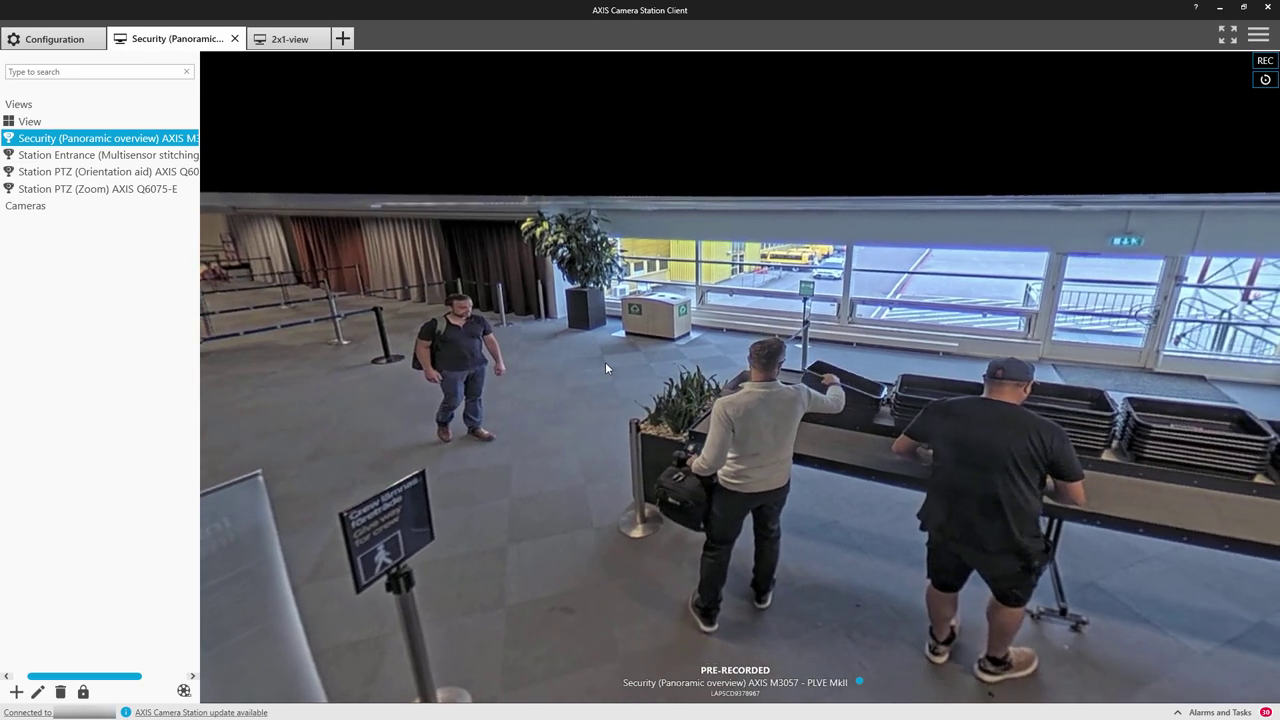
left_click_drag(605, 368, 481, 341)
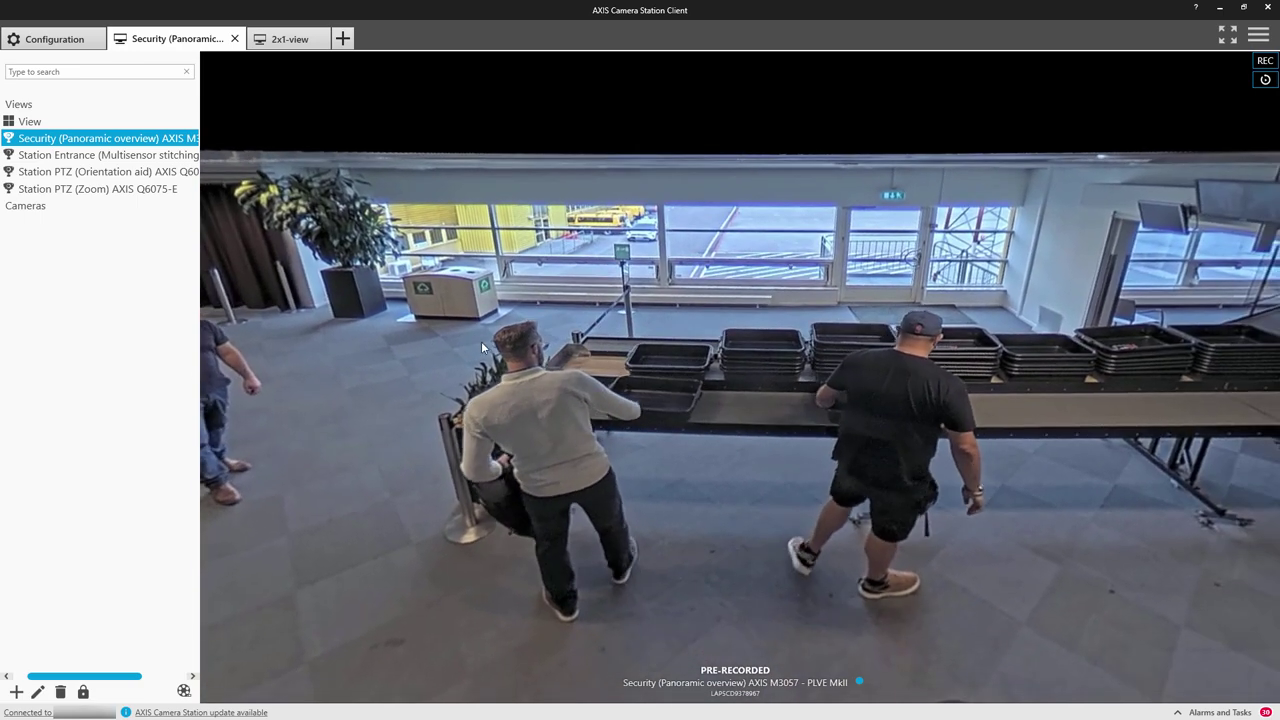
scroll(868, 333, "up", 1)
left_click_drag(868, 333, 682, 321)
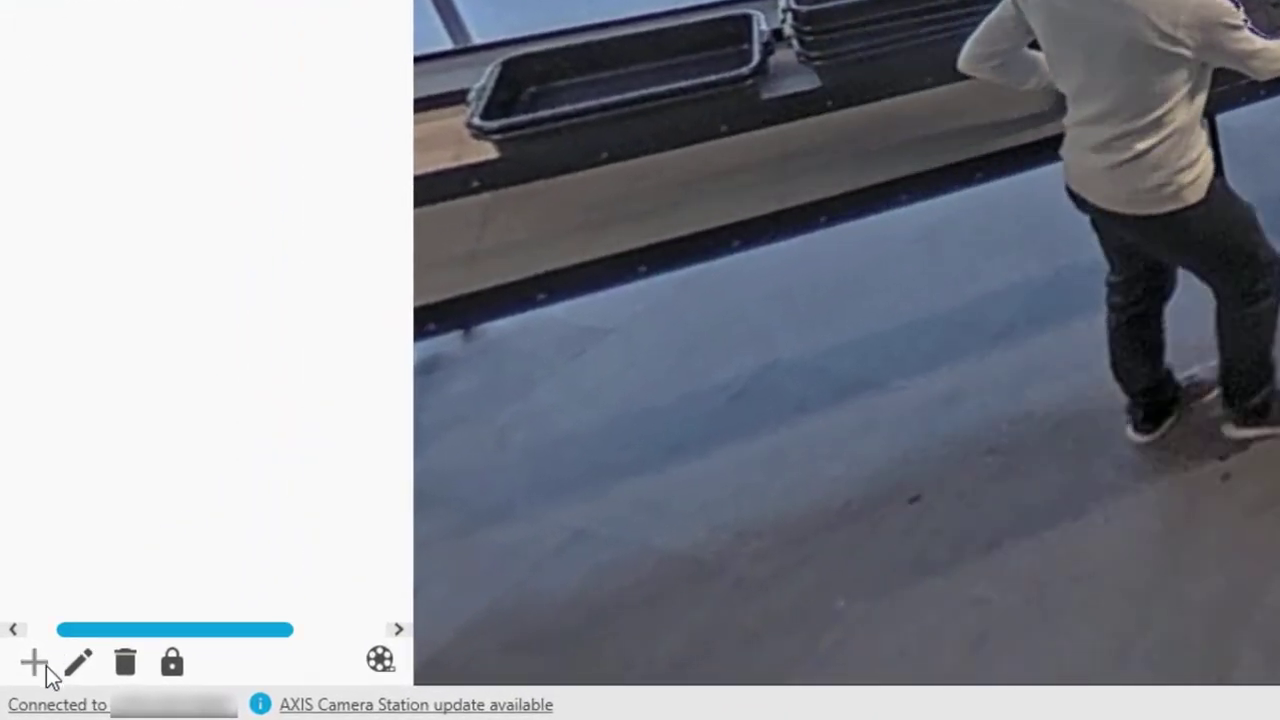
left_click(44, 666)
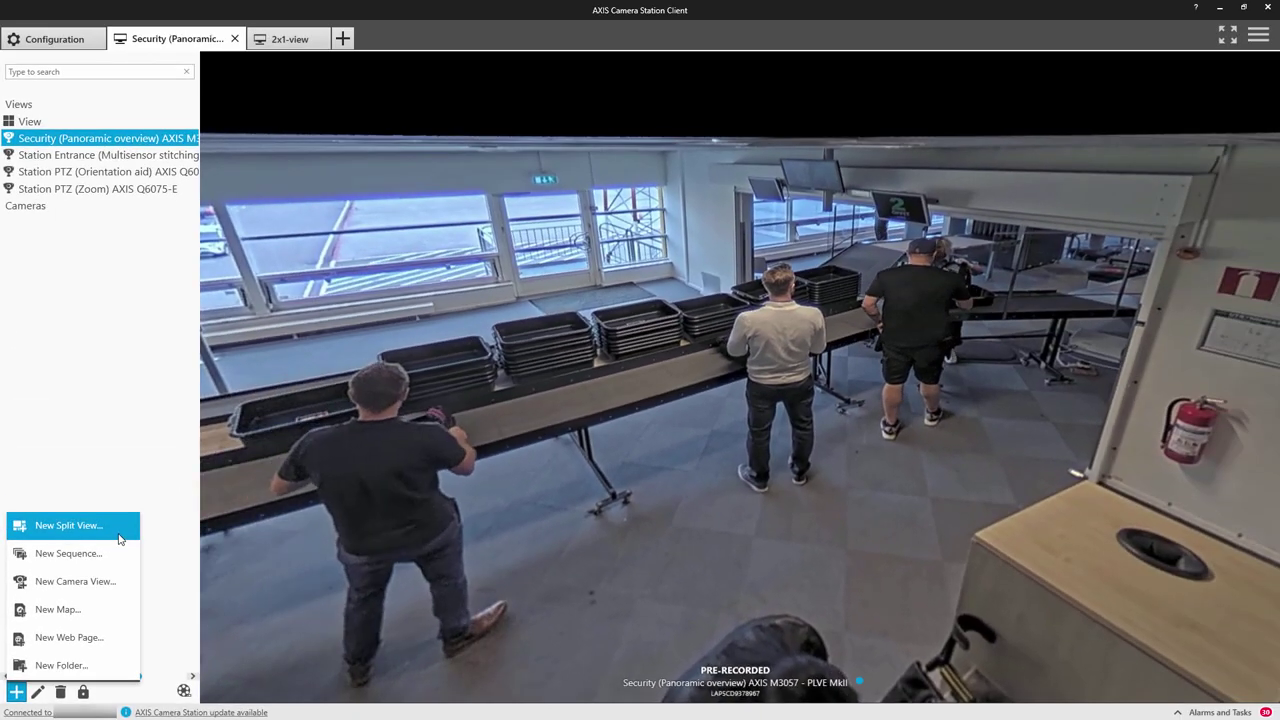
Step: Start a new split view, place the Security panoramic camera in it, then remove its tile
left_click(118, 539)
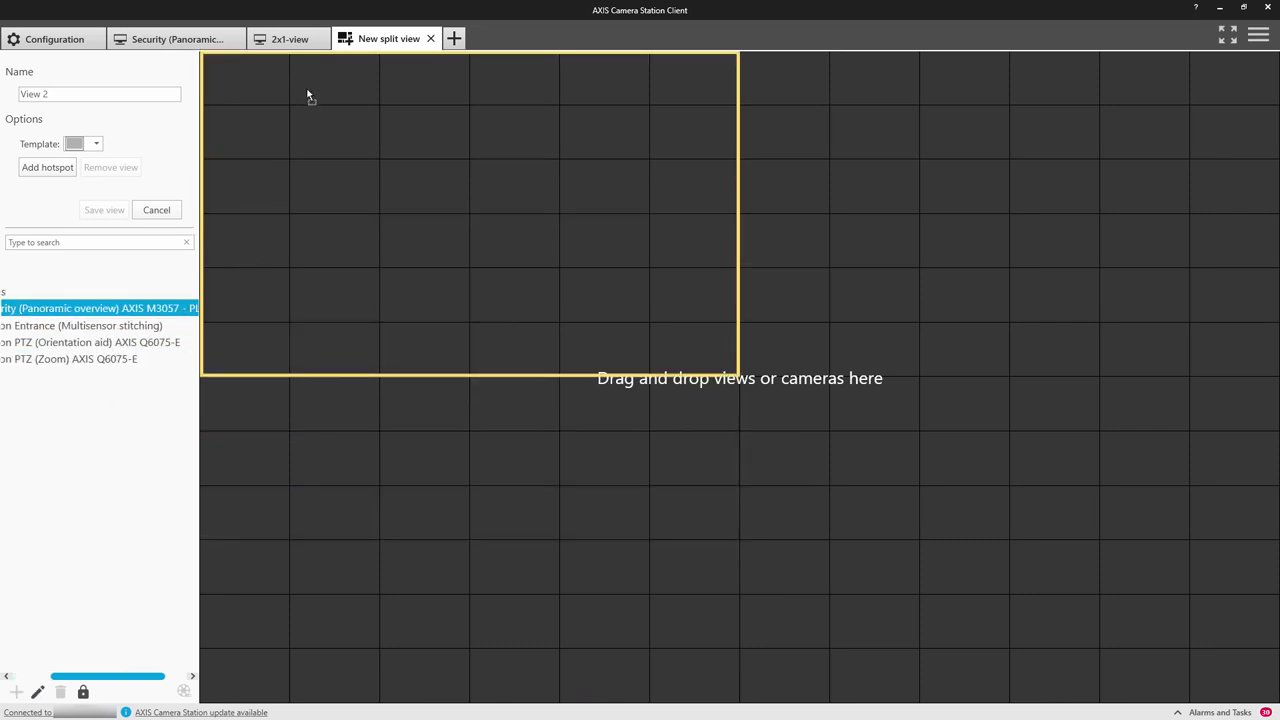
left_click_drag(308, 95, 310, 97)
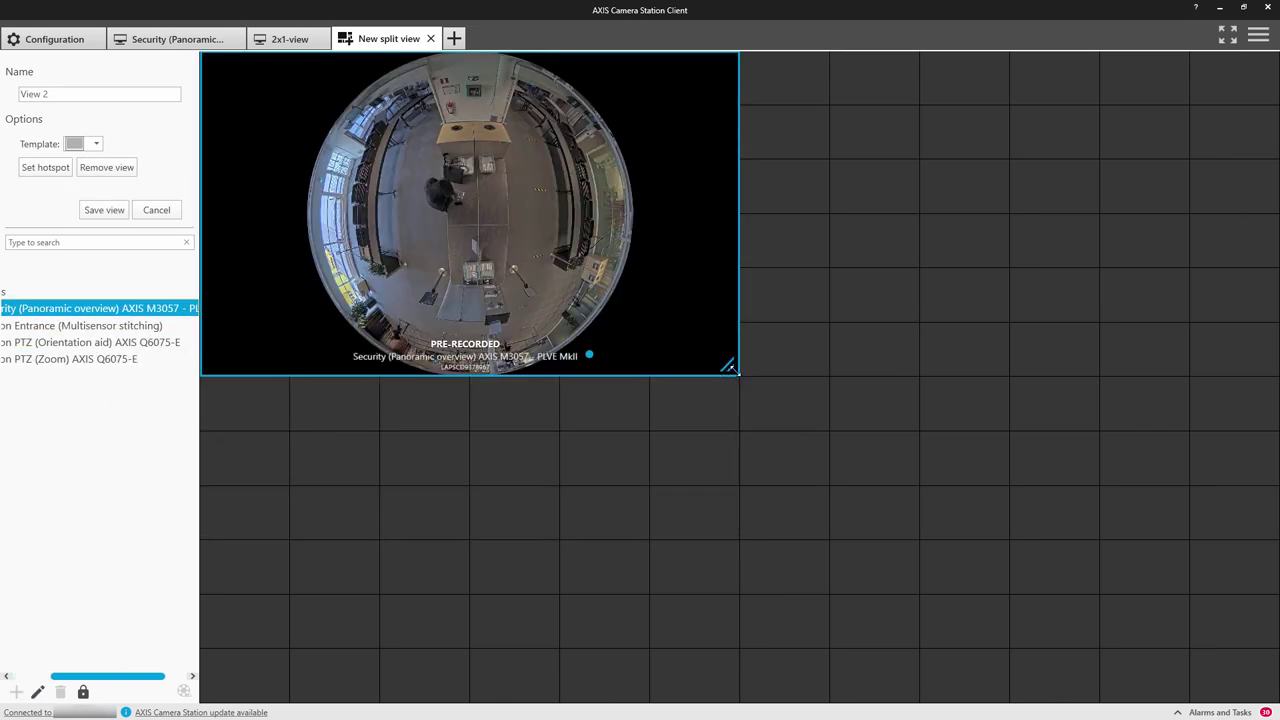
left_click_drag(731, 369, 618, 405)
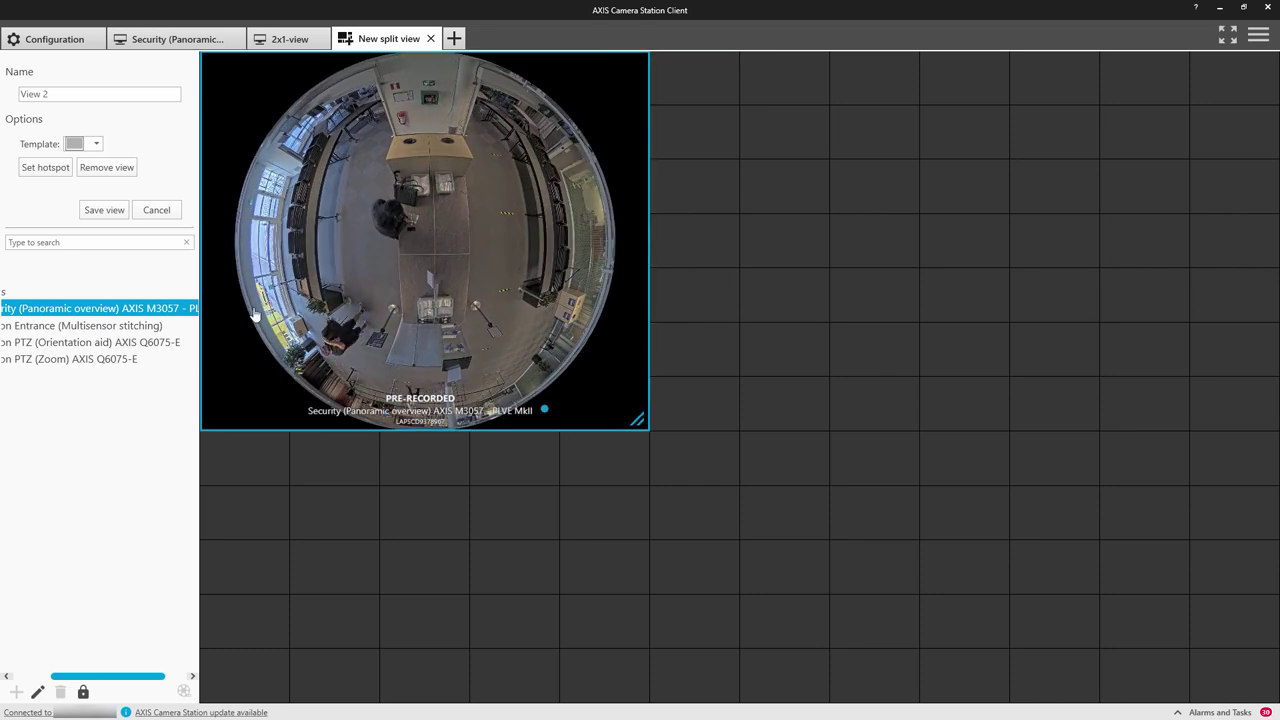
left_click(118, 168)
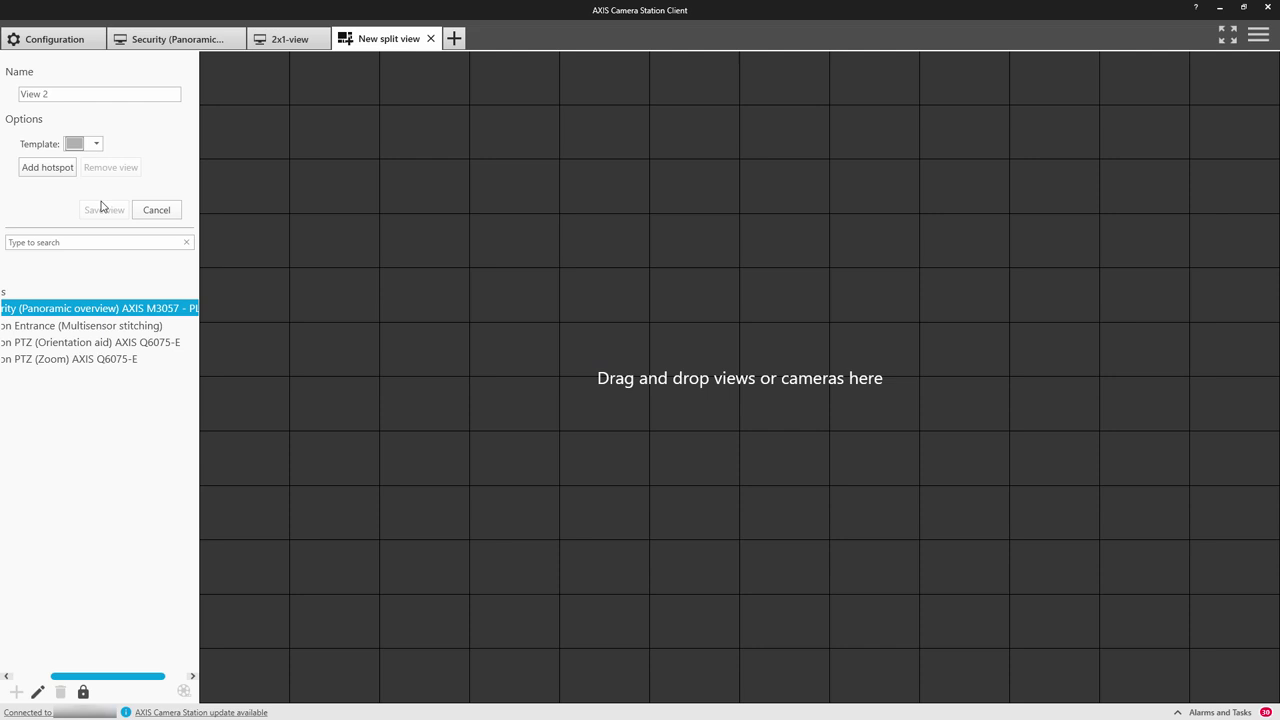
Step: Add a hotspot tile, move it to the lower left and stretch it across the grid
left_click(57, 168)
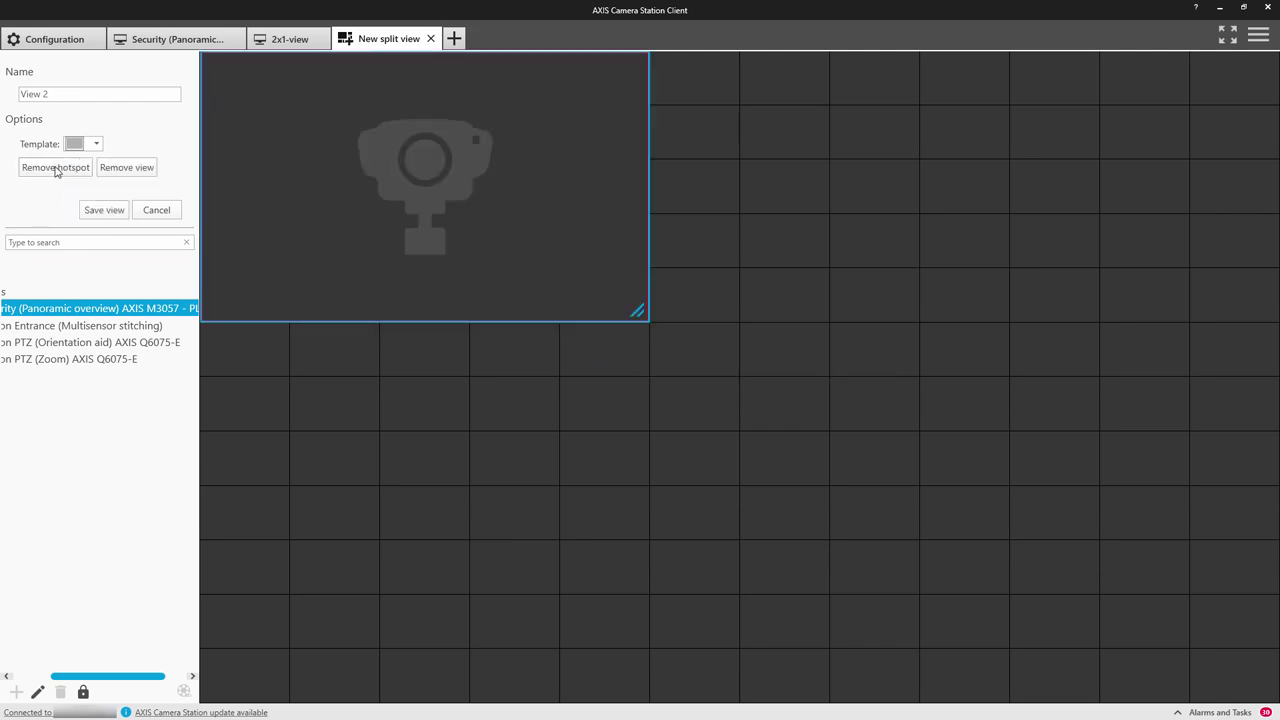
left_click_drag(447, 265, 381, 643)
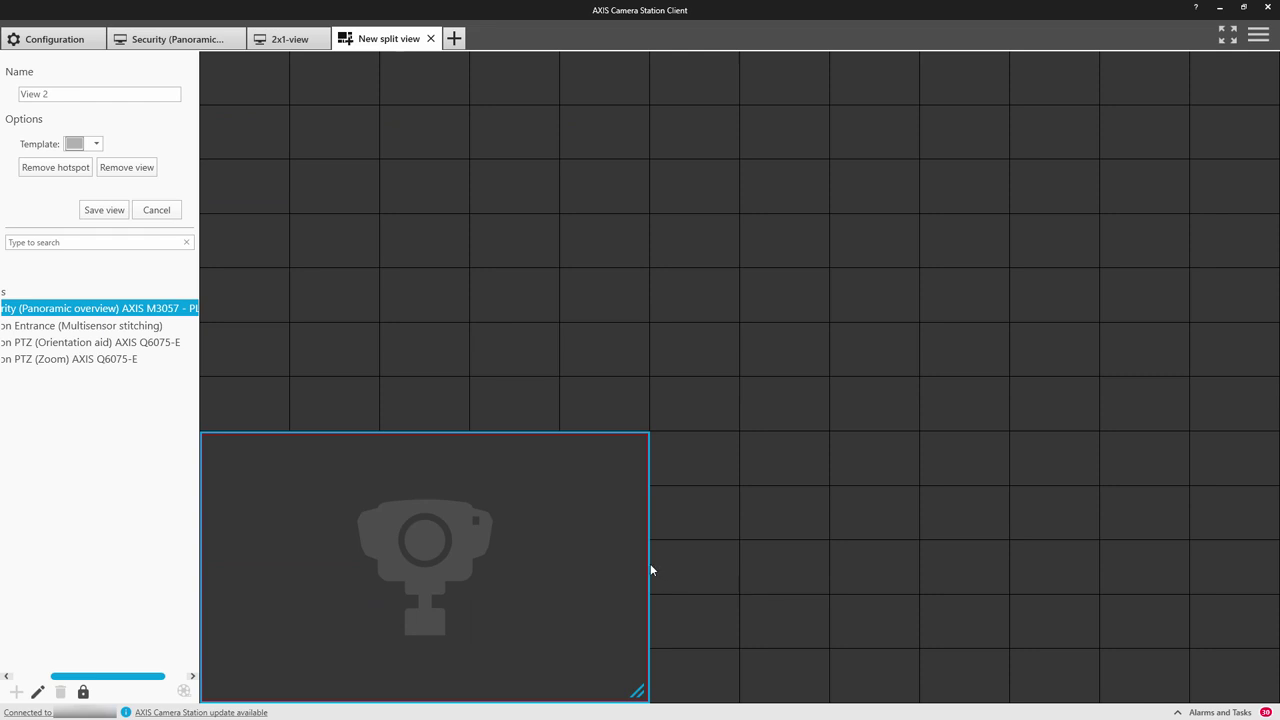
left_click_drag(655, 564, 1145, 577)
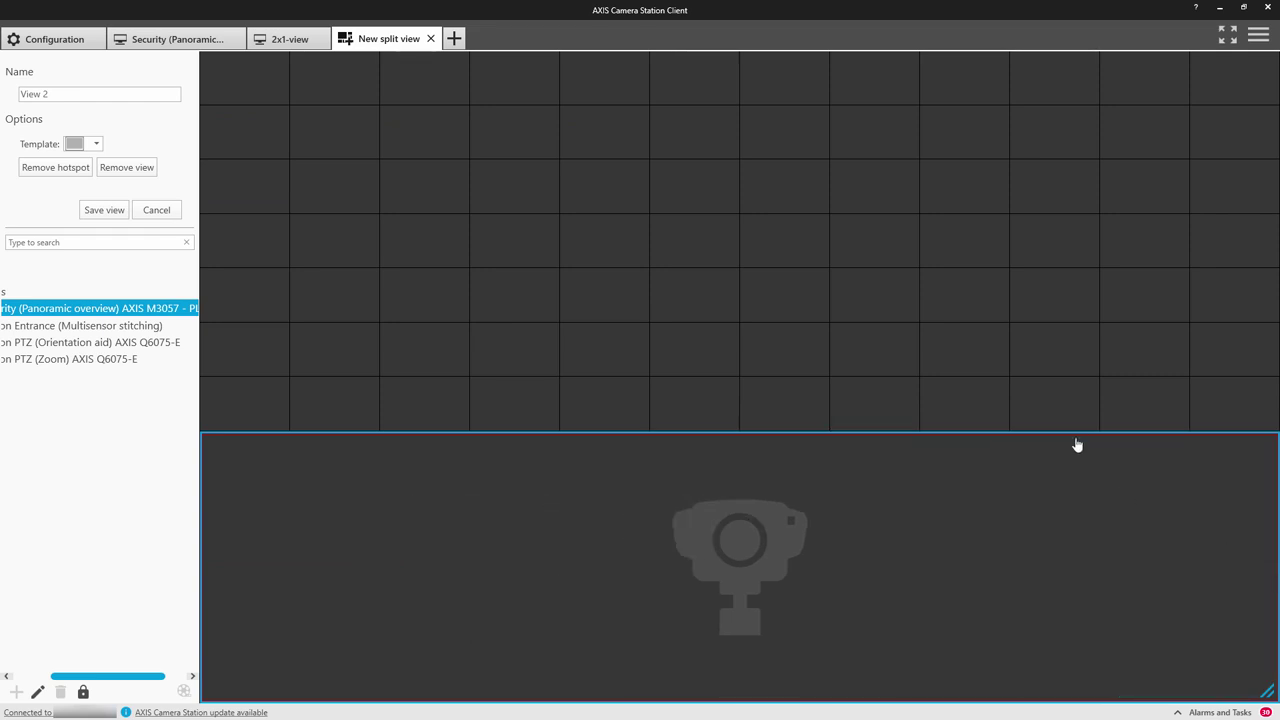
left_click_drag(1081, 372, 1065, 229)
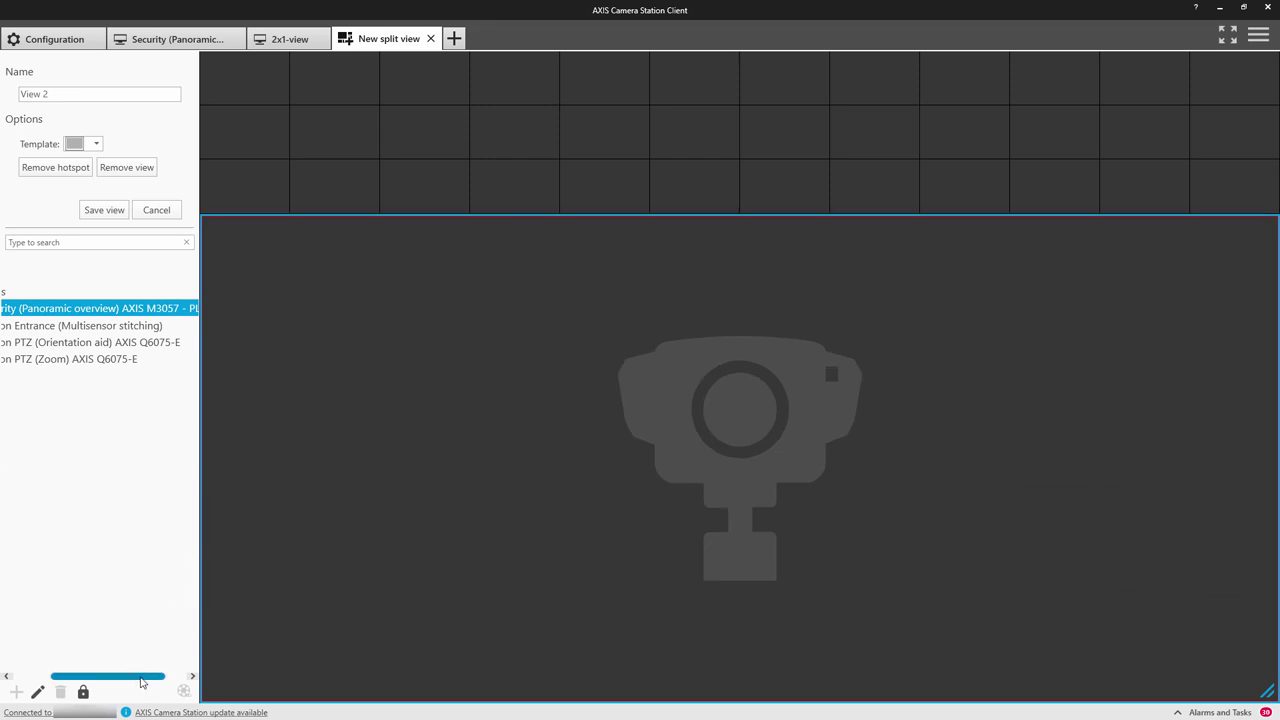
Step: Place all four cameras along the top row, name the view 'Hotspot view' and save it
left_click(100, 361, "shift")
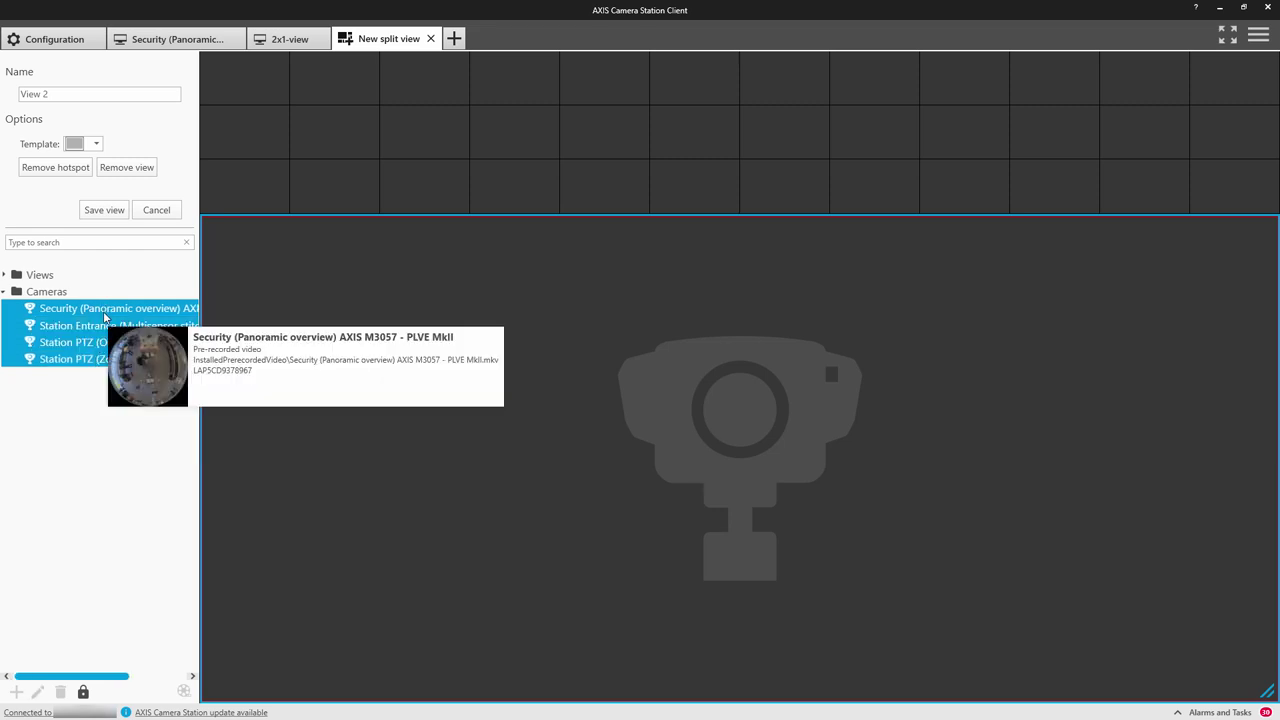
left_click_drag(237, 168, 237, 170)
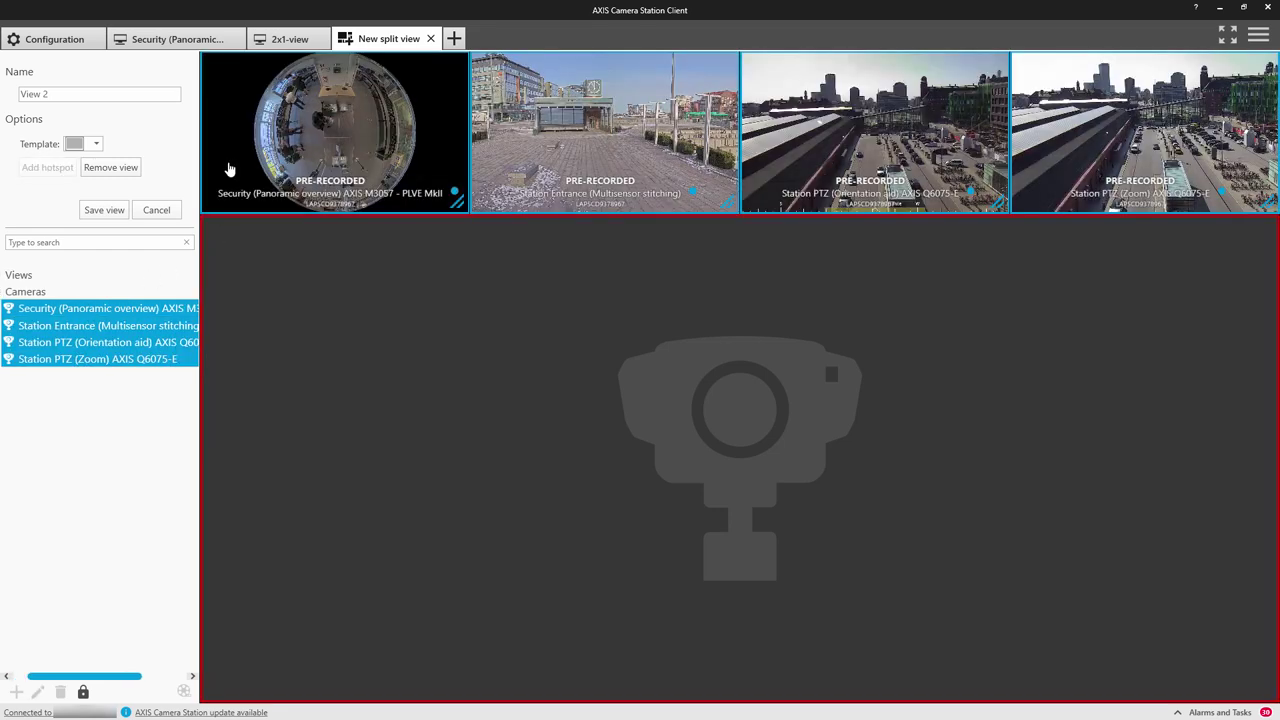
left_click(66, 94)
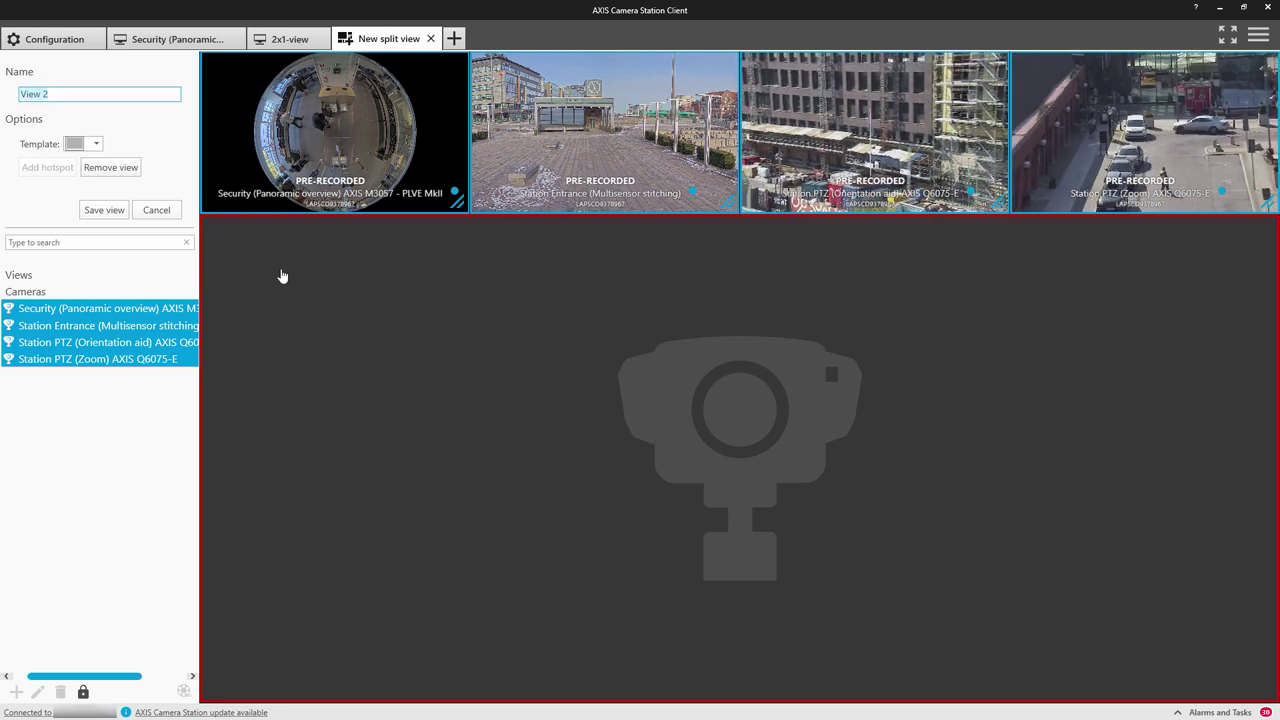
type("Hot")
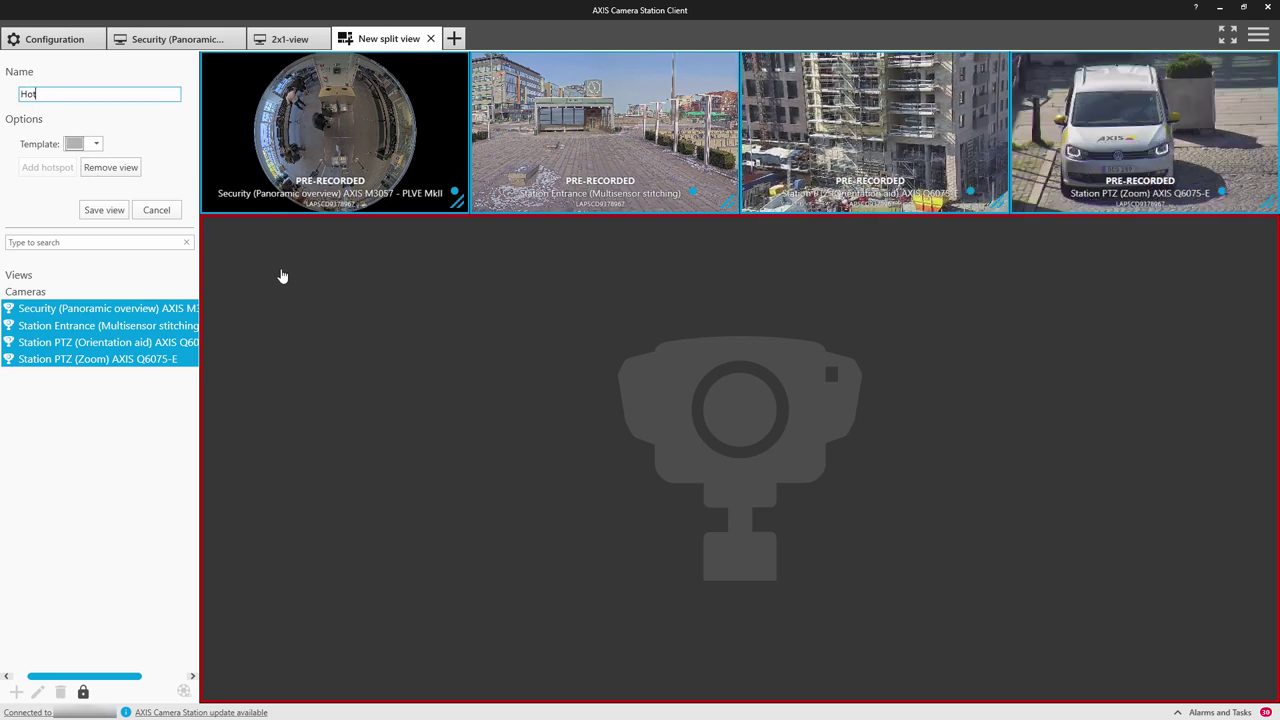
type("spot")
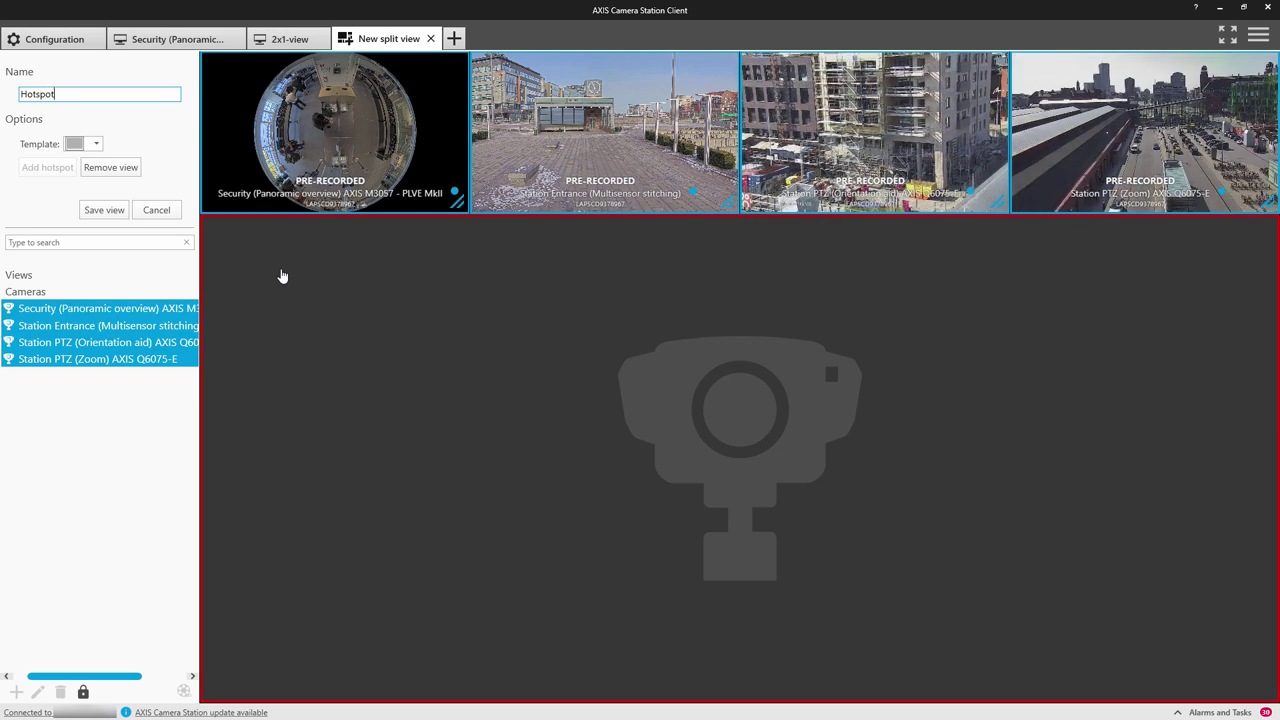
type(" view")
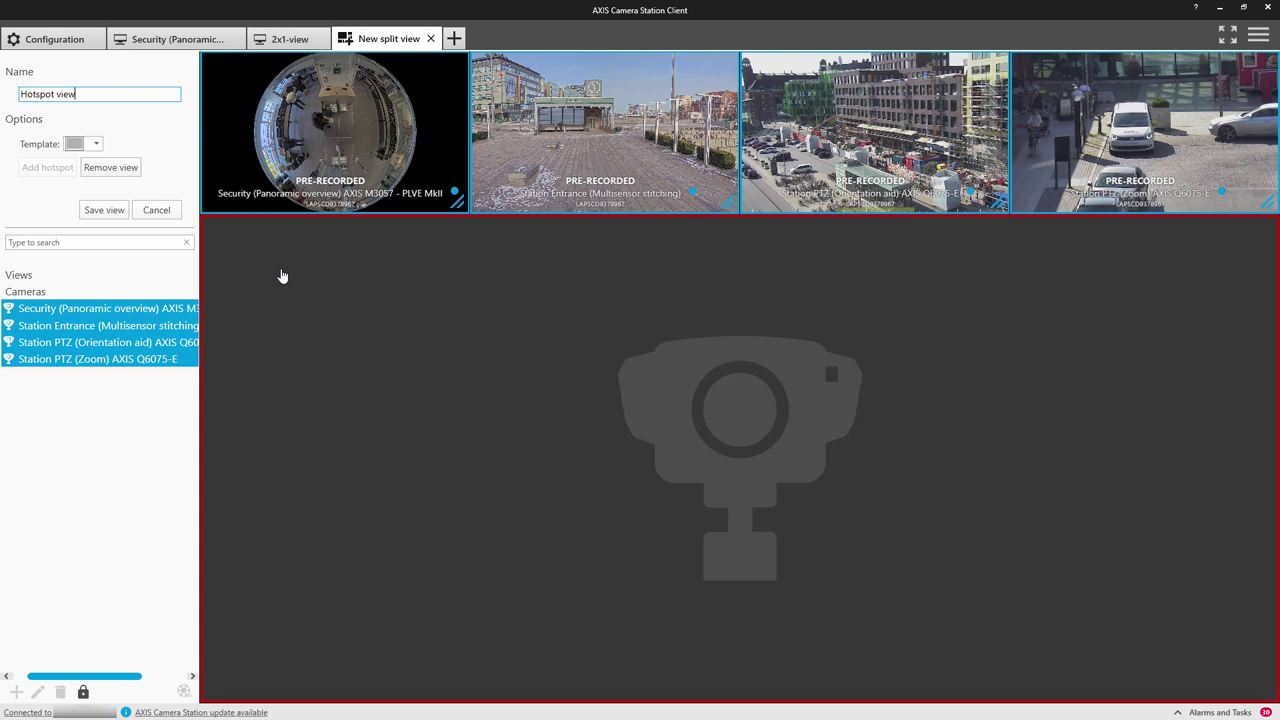
left_click(104, 210)
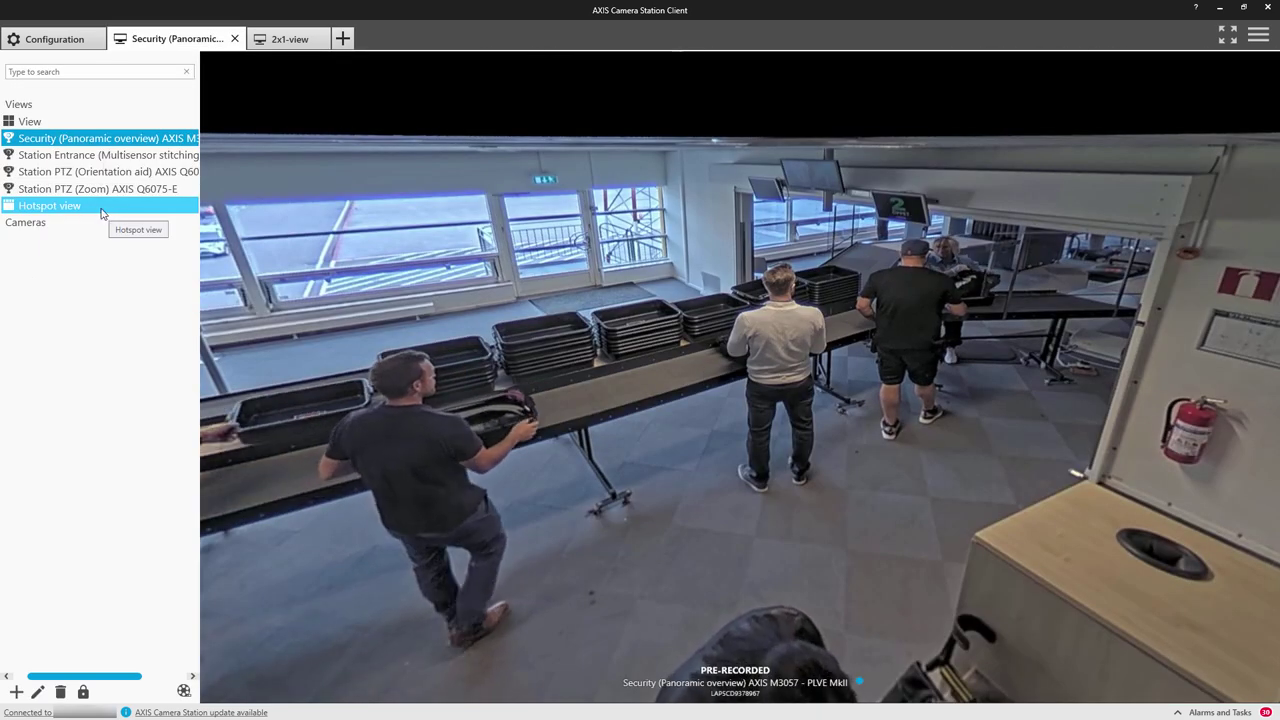
Step: Open Hotspot view and enlarge the panoramic, then the Station PTZ (Orientation aid) camera in the hotspot
left_click(100, 208)
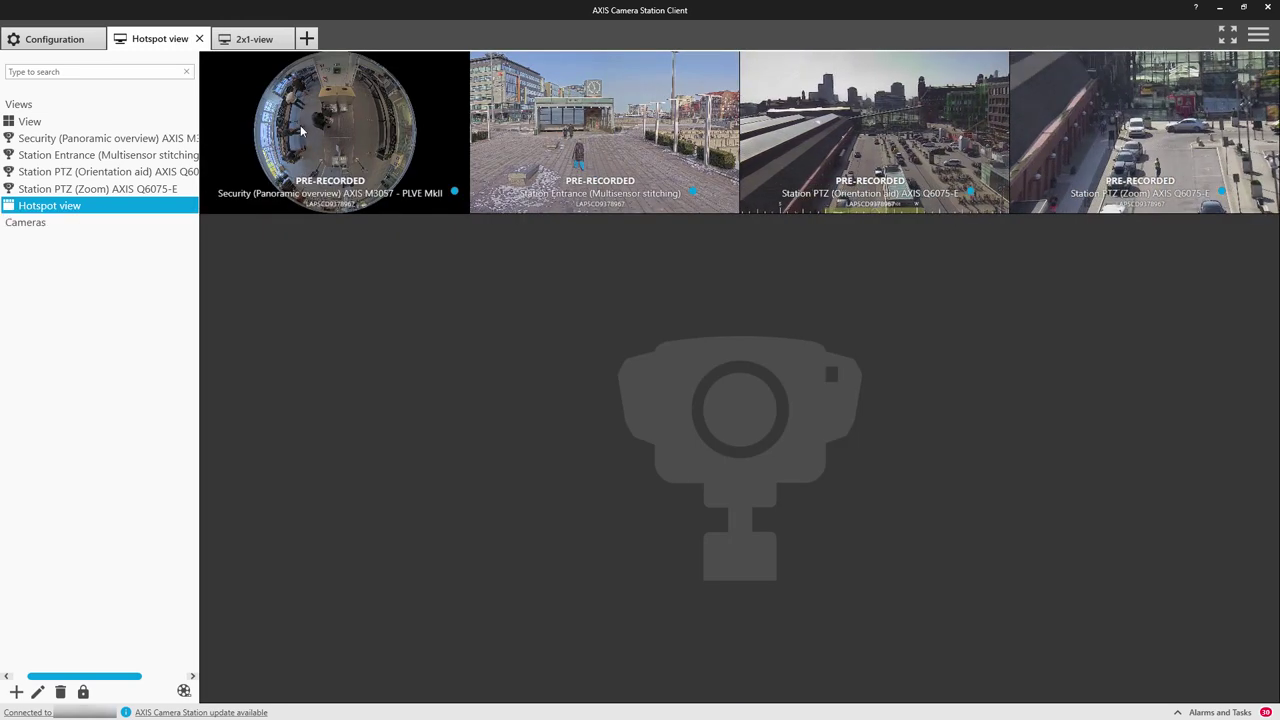
left_click(334, 121)
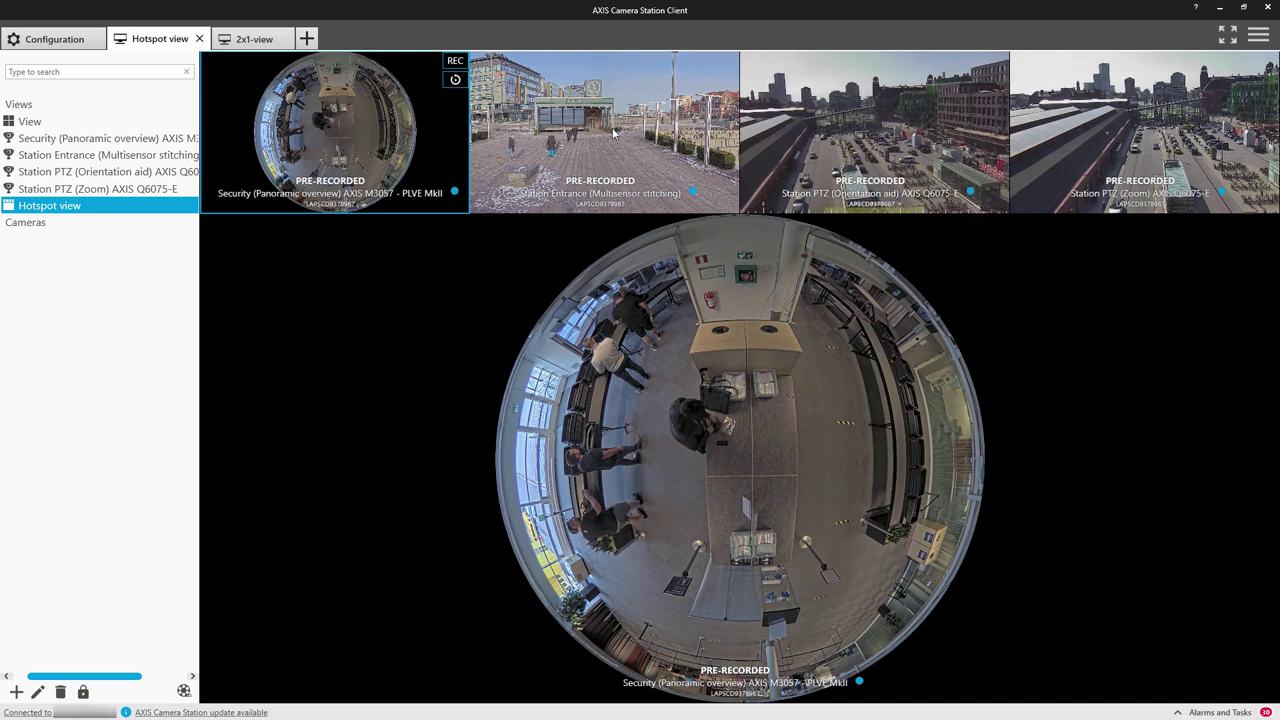
left_click(796, 127)
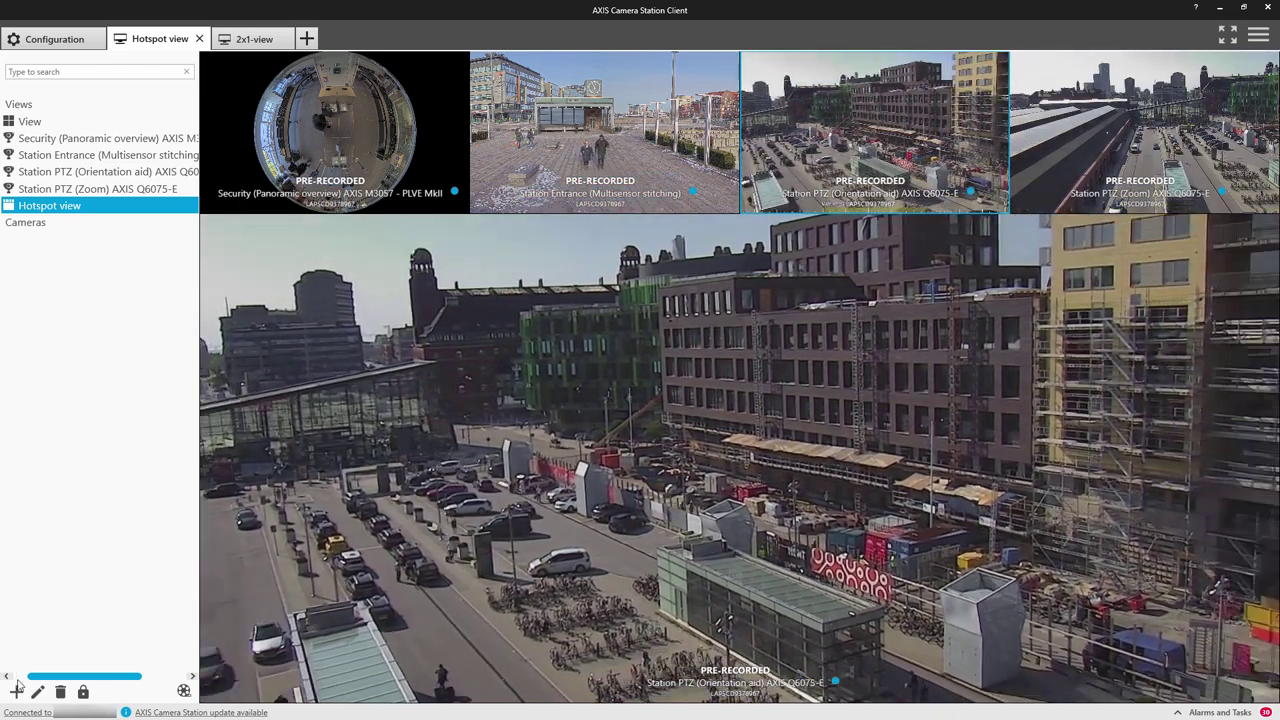
left_click(17, 690)
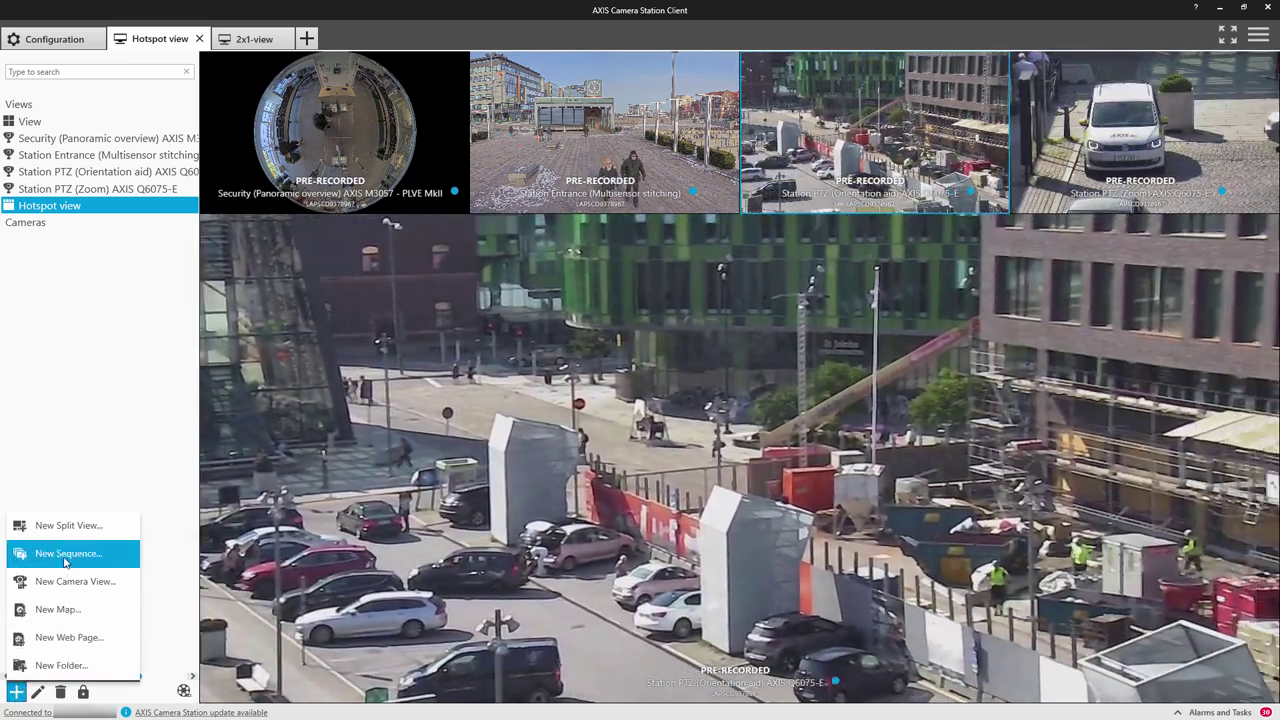
Step: Build a sequence of Orientation aid then Zoom PTZ cameras at 5 seconds and save it as Sequence
left_click(64, 553)
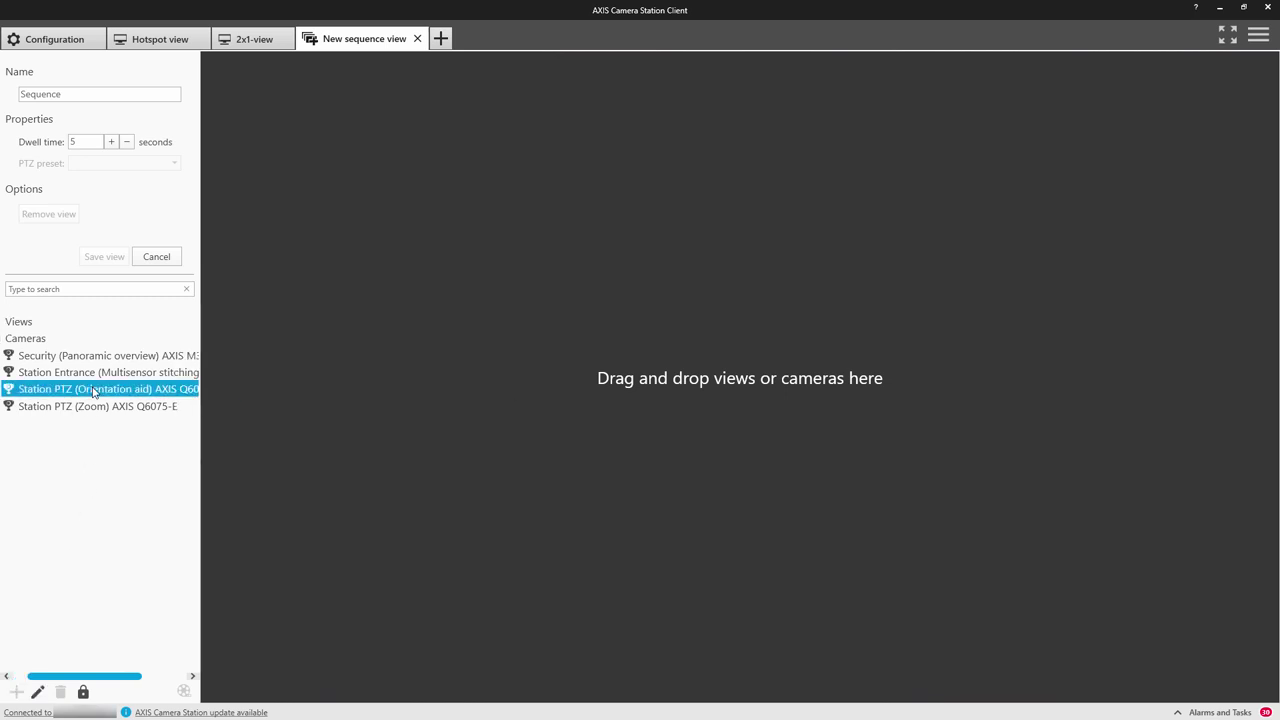
left_click_drag(93, 392, 161, 378)
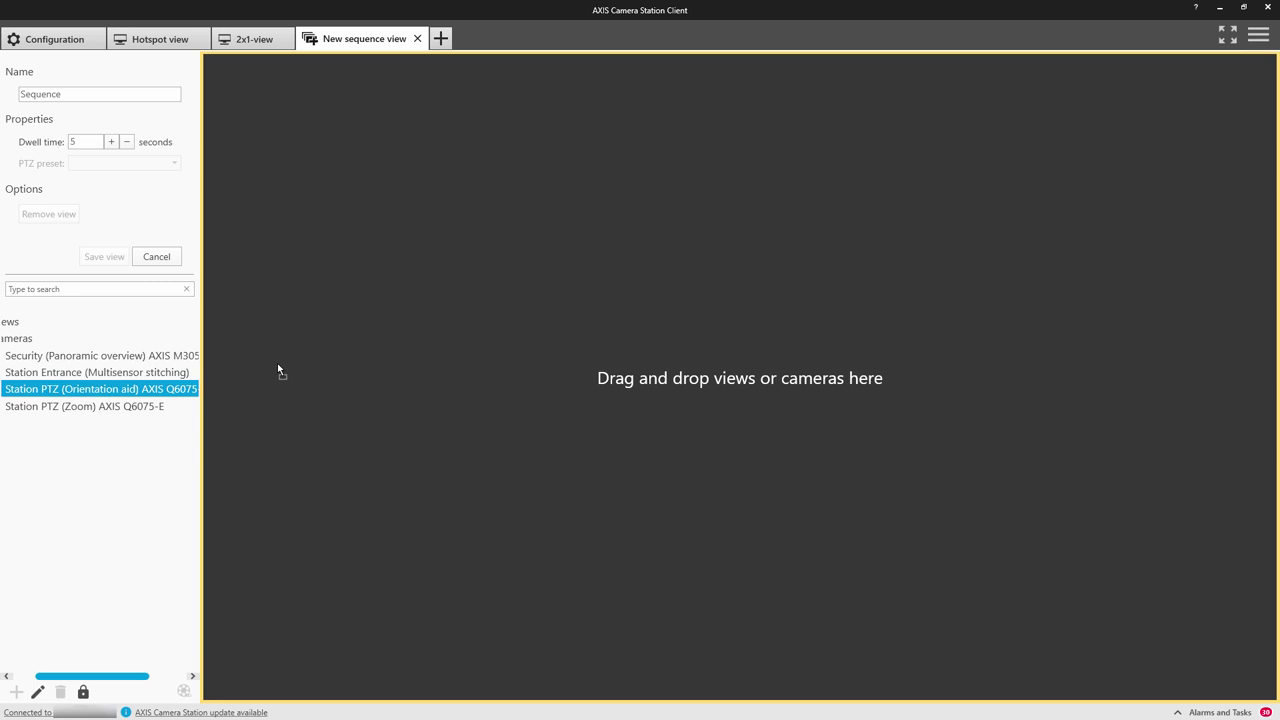
left_click_drag(278, 370, 275, 367)
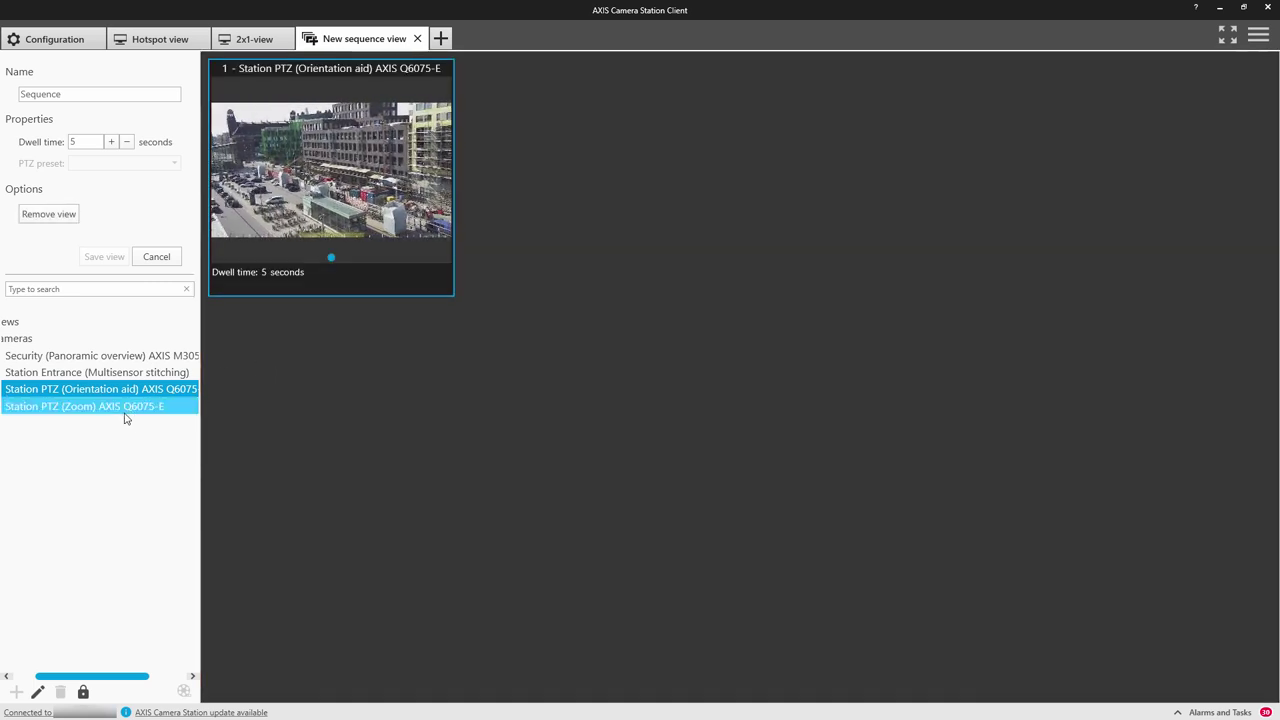
left_click_drag(509, 295, 505, 300)
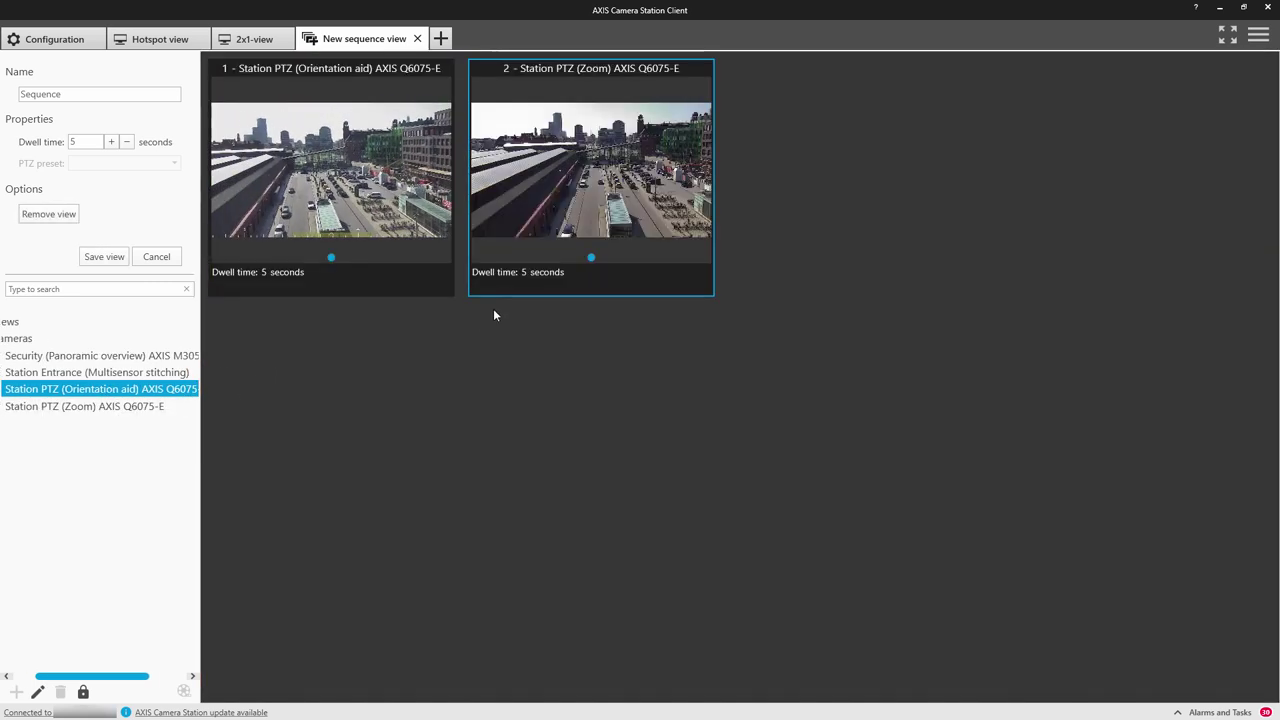
left_click(119, 258)
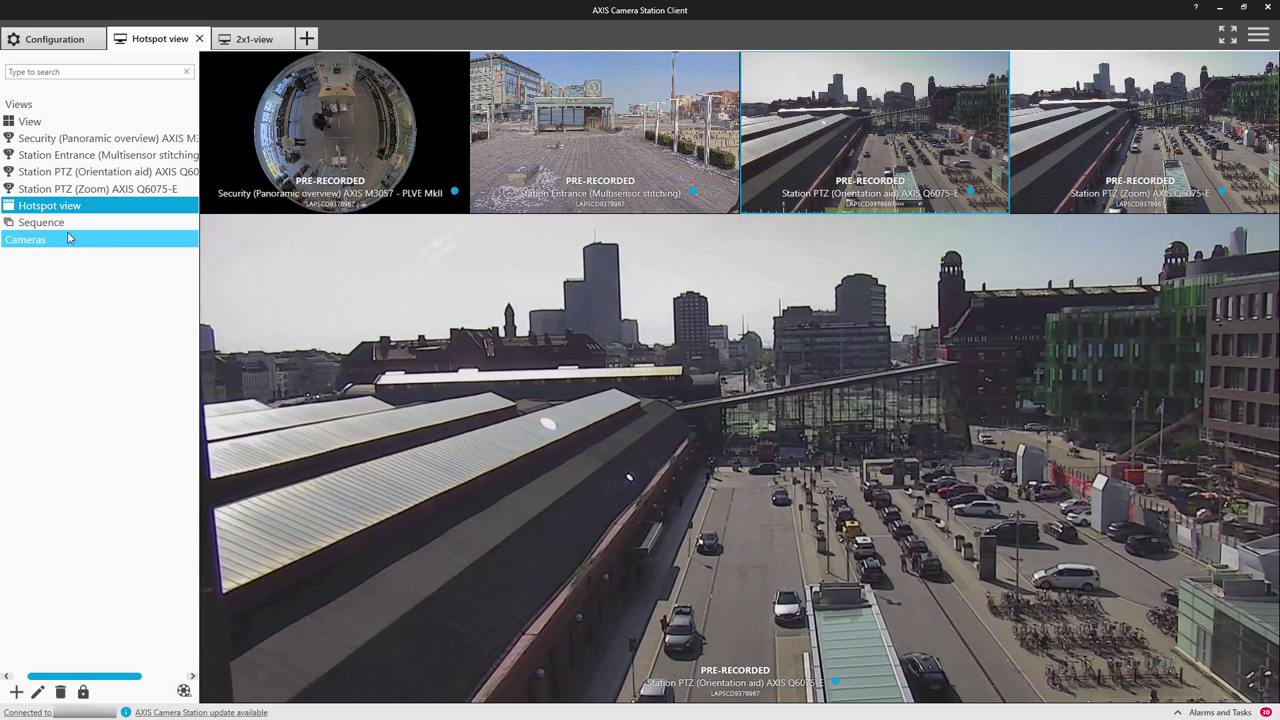
Step: Play the saved Sequence view, hold it on the current camera, then skip to the next camera
left_click(63, 223)
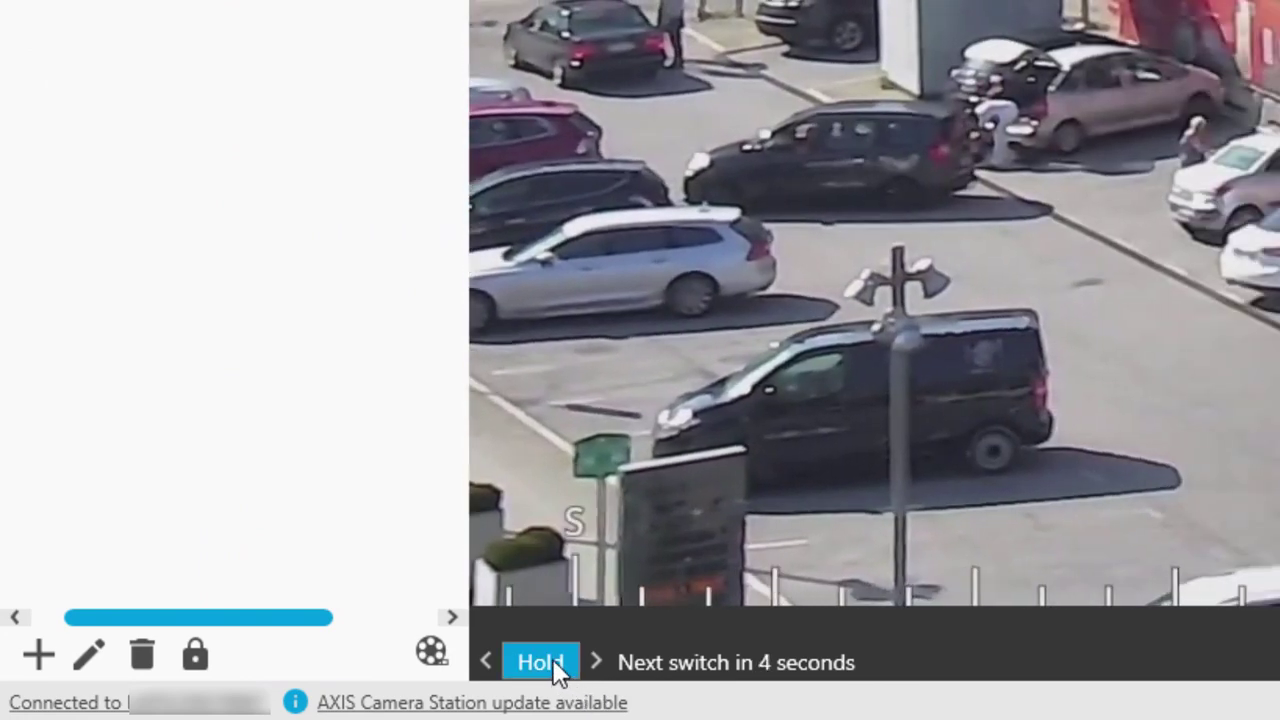
left_click(553, 664)
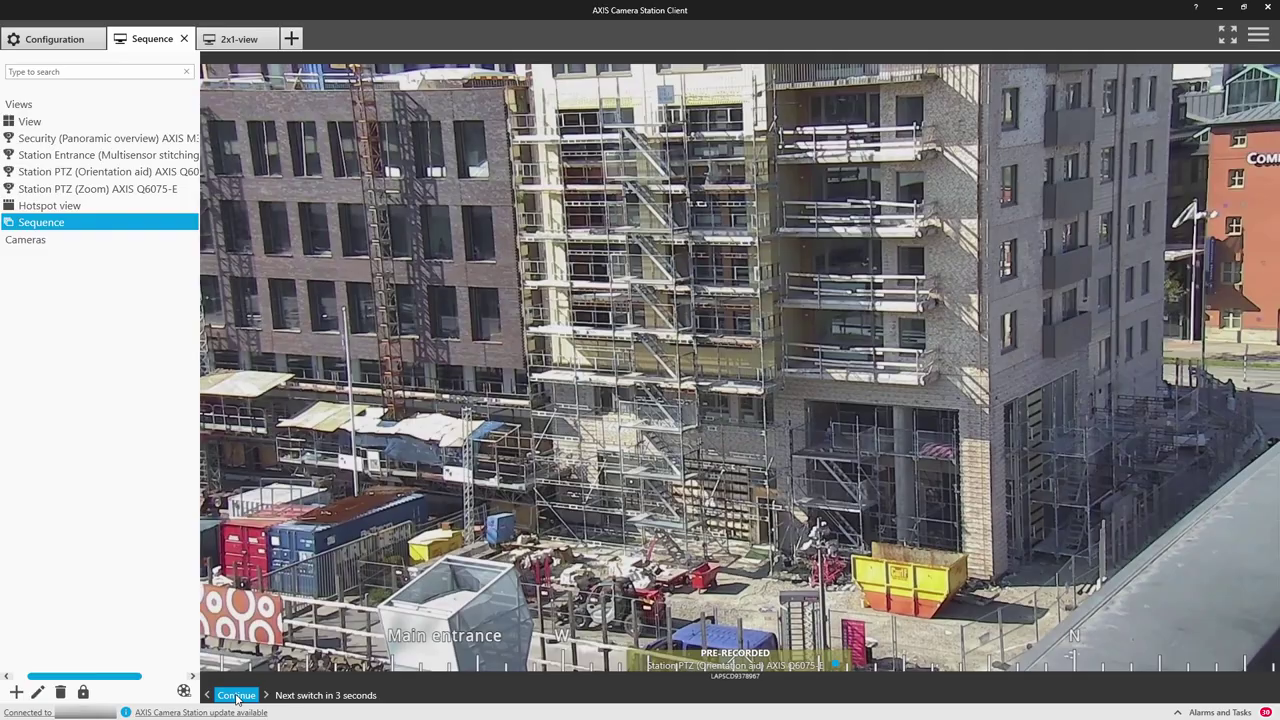
left_click(266, 695)
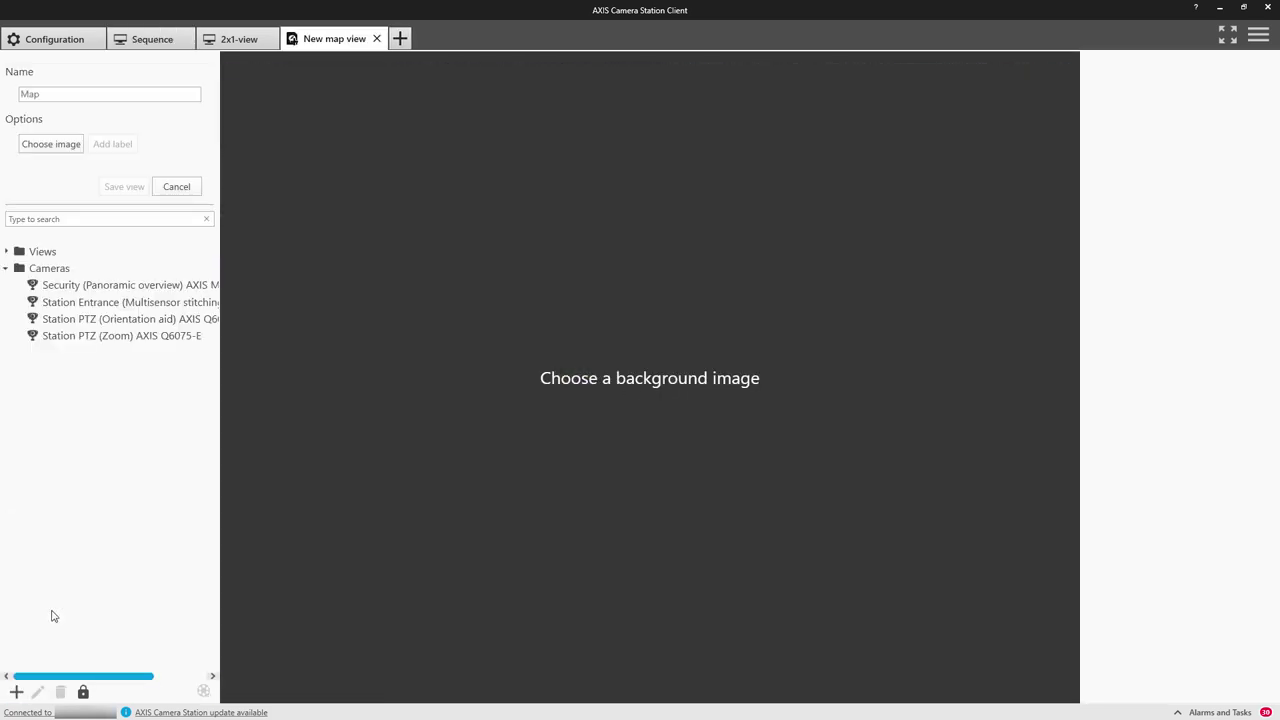
Step: Set industry_overview_ACS_scen_first_draft_1906.png as background and place the Security, Station Entrance, Orientation aid and Zoom cameras
left_click(50, 147)
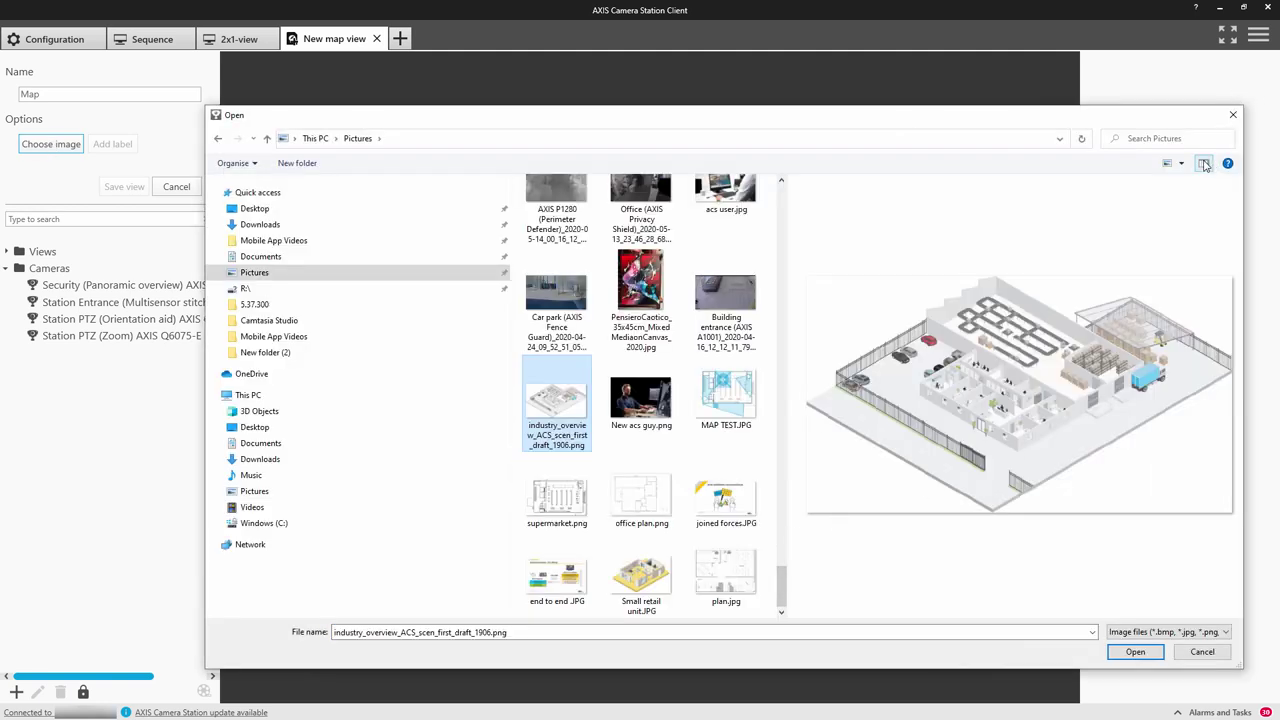
left_click(1136, 652)
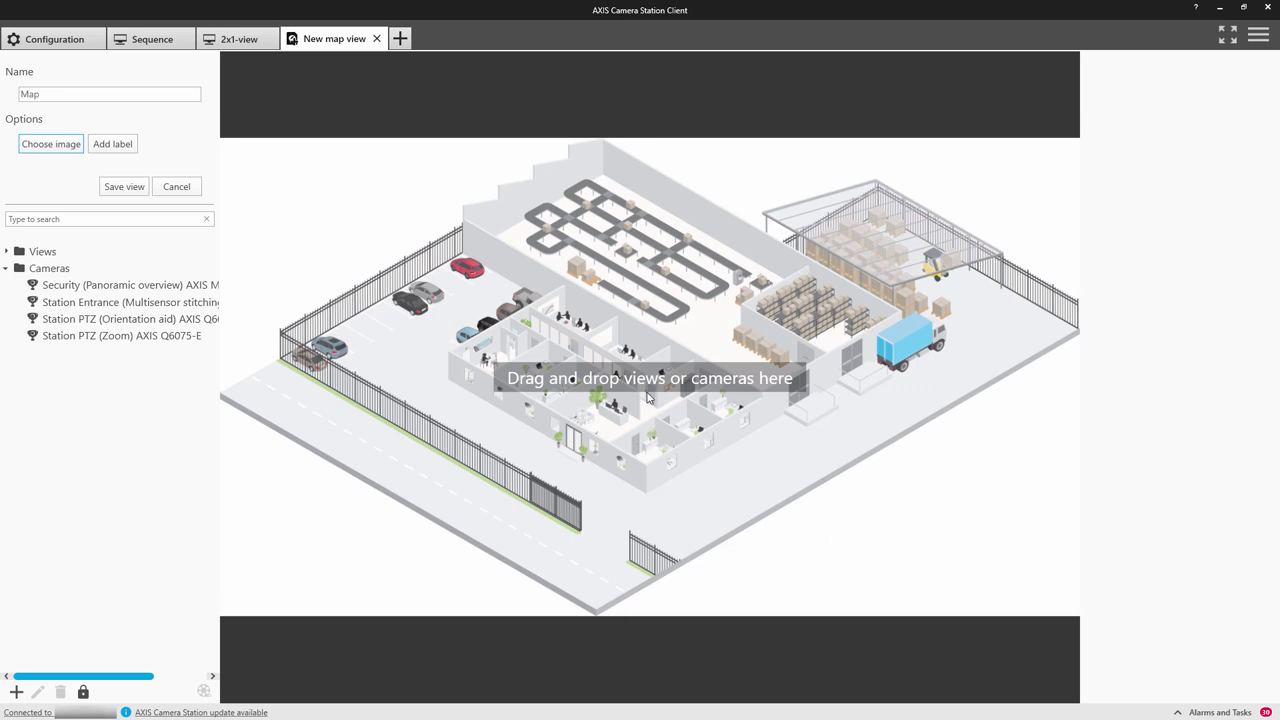
left_click_drag(160, 286, 268, 317)
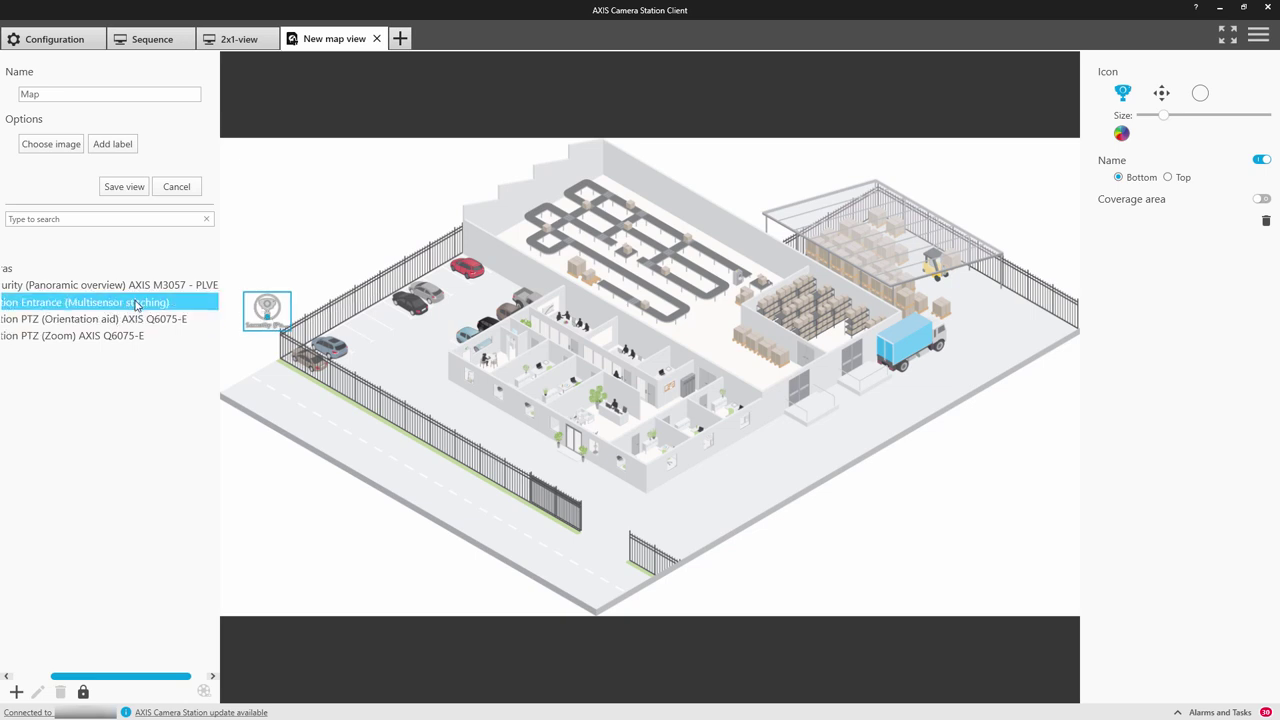
left_click_drag(150, 302, 451, 400)
left_click_drag(540, 445, 738, 458)
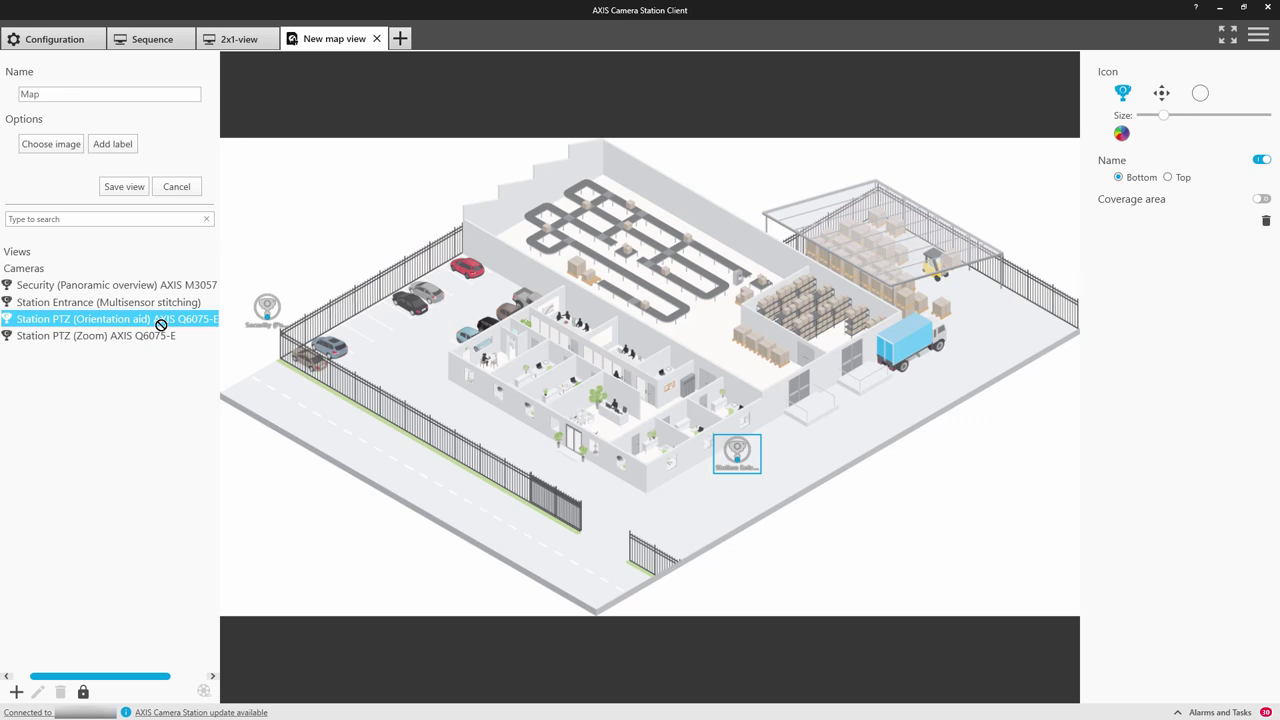
left_click_drag(160, 320, 993, 301)
left_click(128, 340)
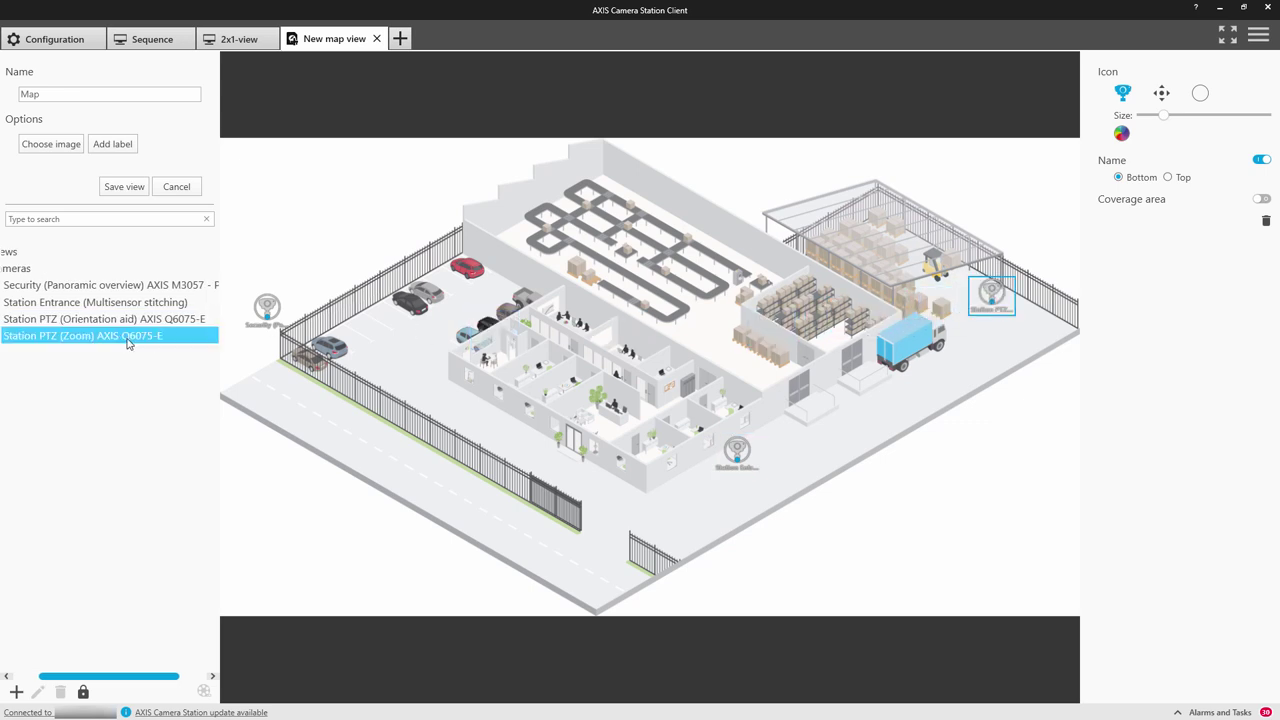
left_click_drag(113, 343, 443, 363)
Step: Shrink all four camera icons on the map and make them red
mouse_move(443, 363)
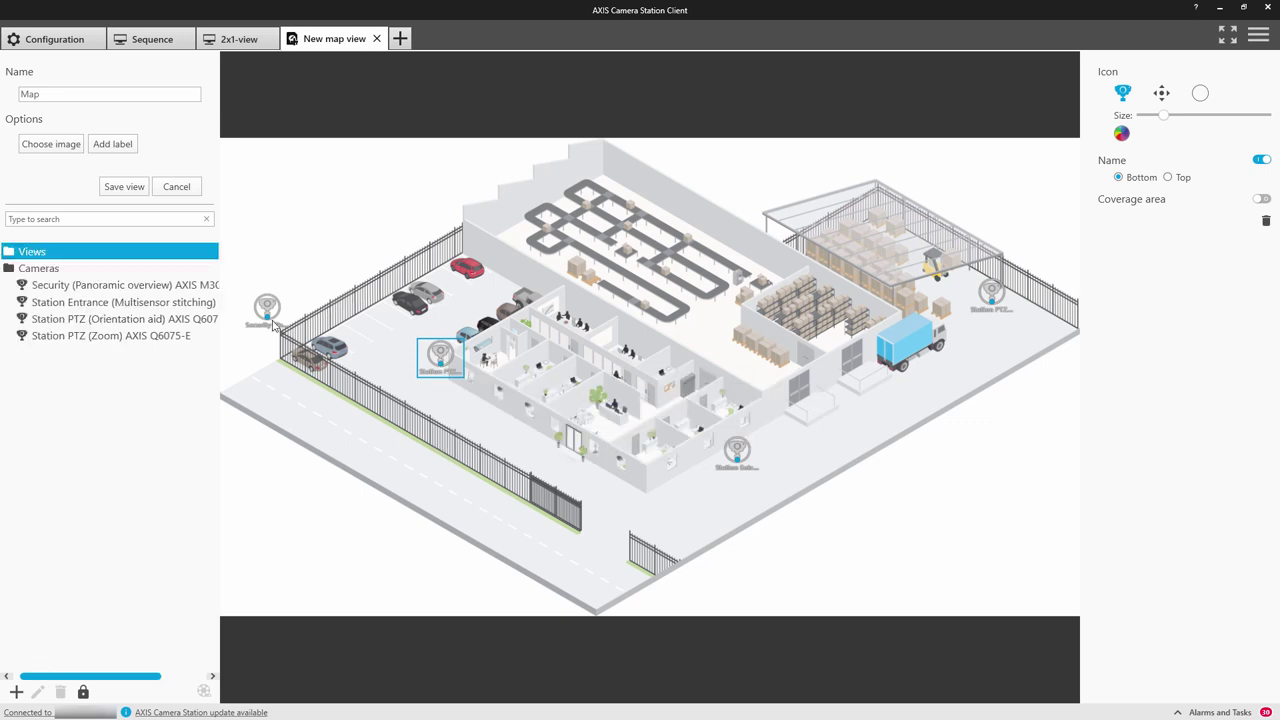
left_click(266, 316)
key("ctrl+a")
left_click_drag(1162, 118, 1155, 119)
left_click(1122, 134)
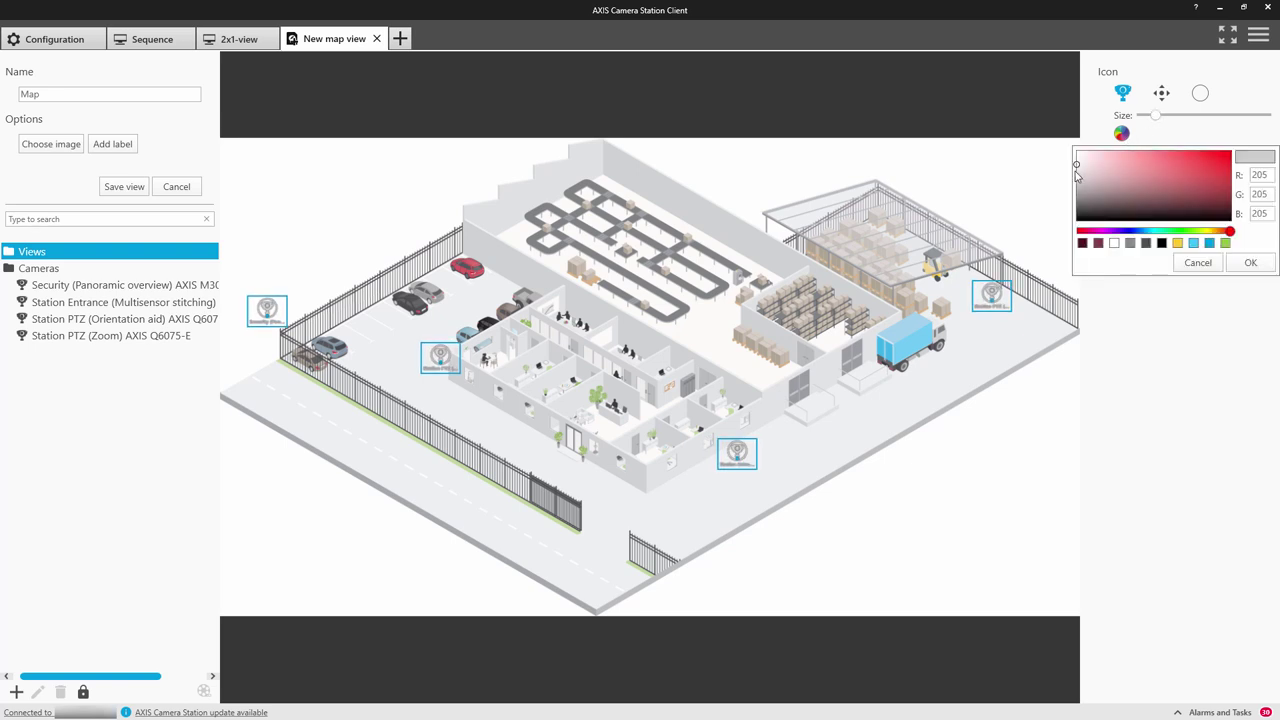
left_click_drag(1077, 170, 1231, 185)
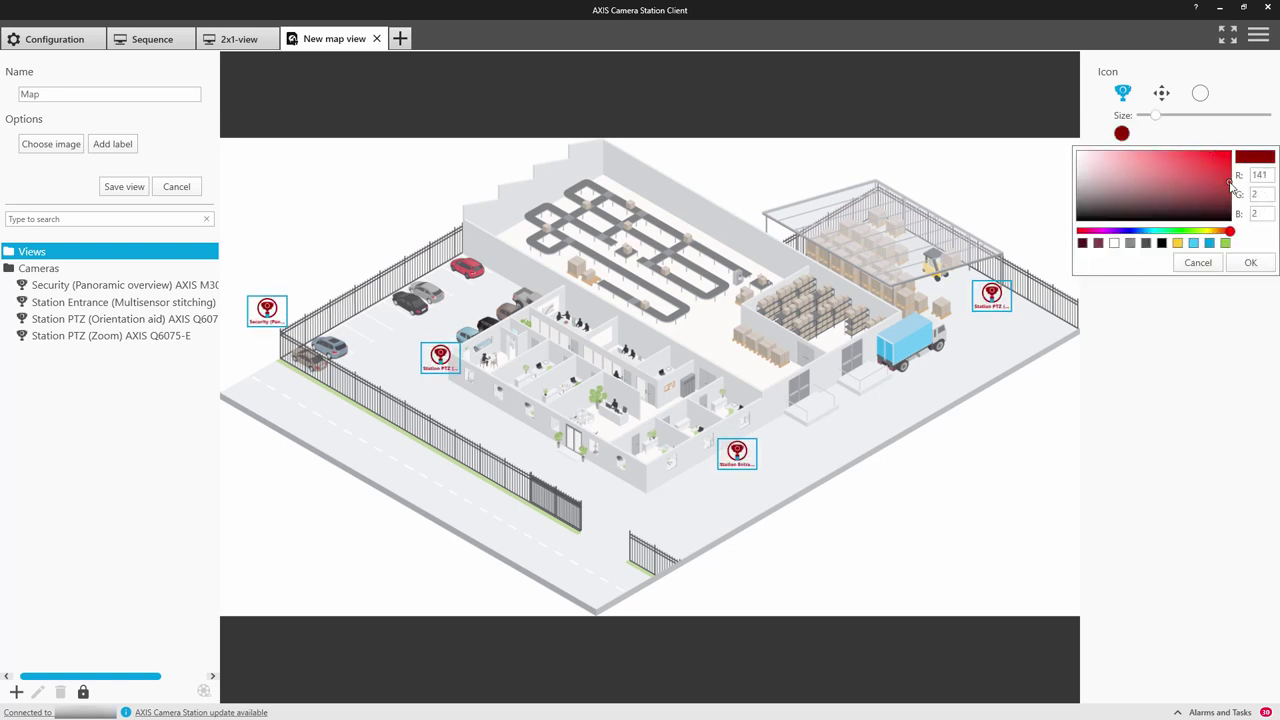
left_click(1240, 264)
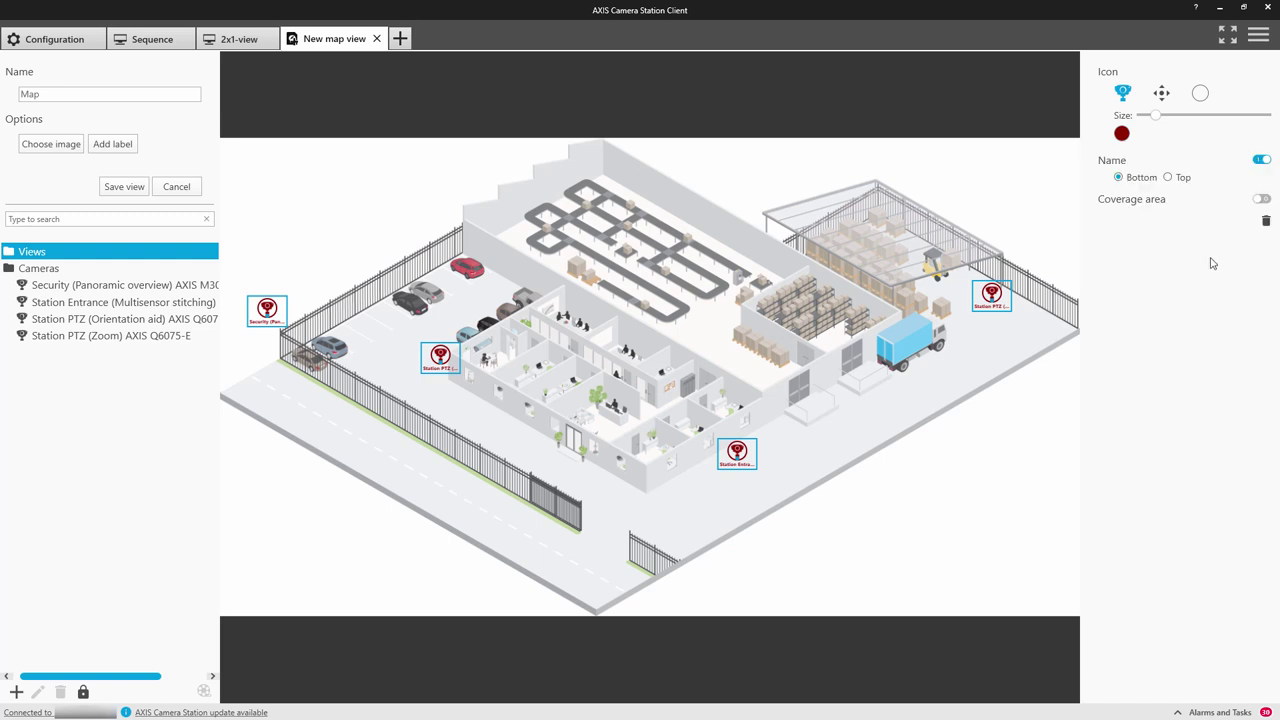
left_click(1050, 322)
Step: Enable the Station PTZ camera's coverage area and narrow its cone toward the van
left_click(991, 293)
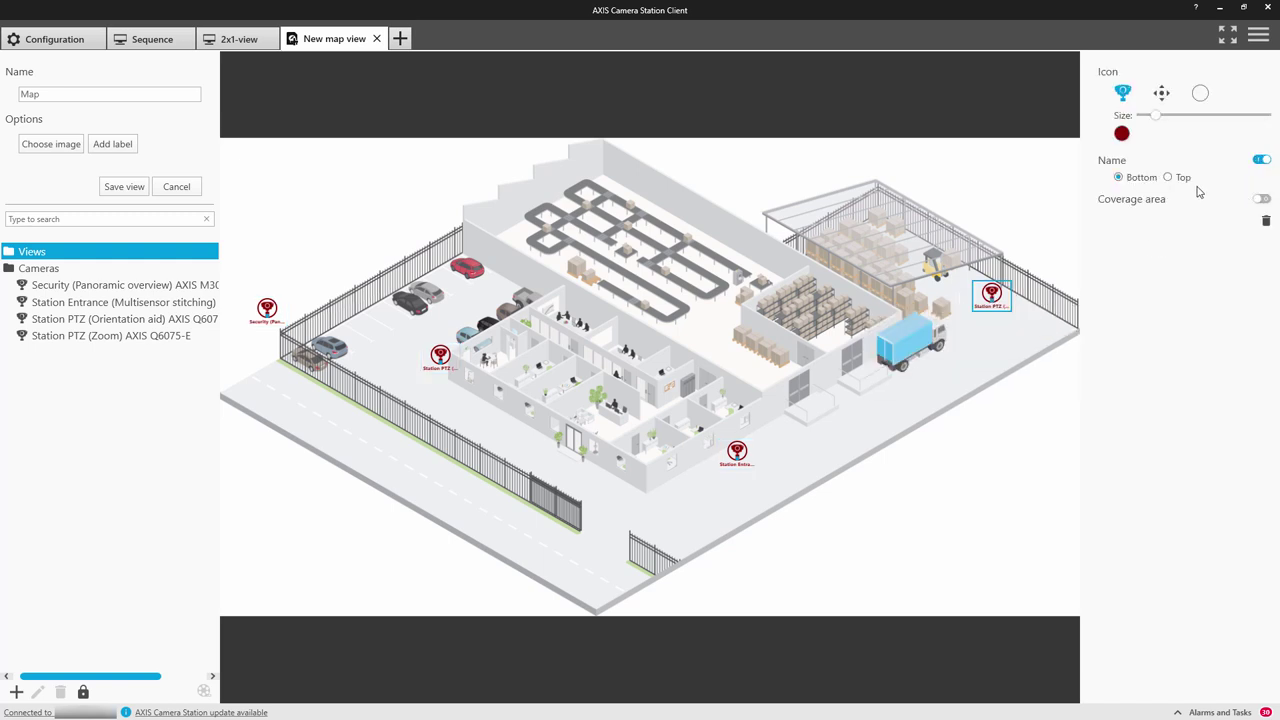
left_click(1262, 200)
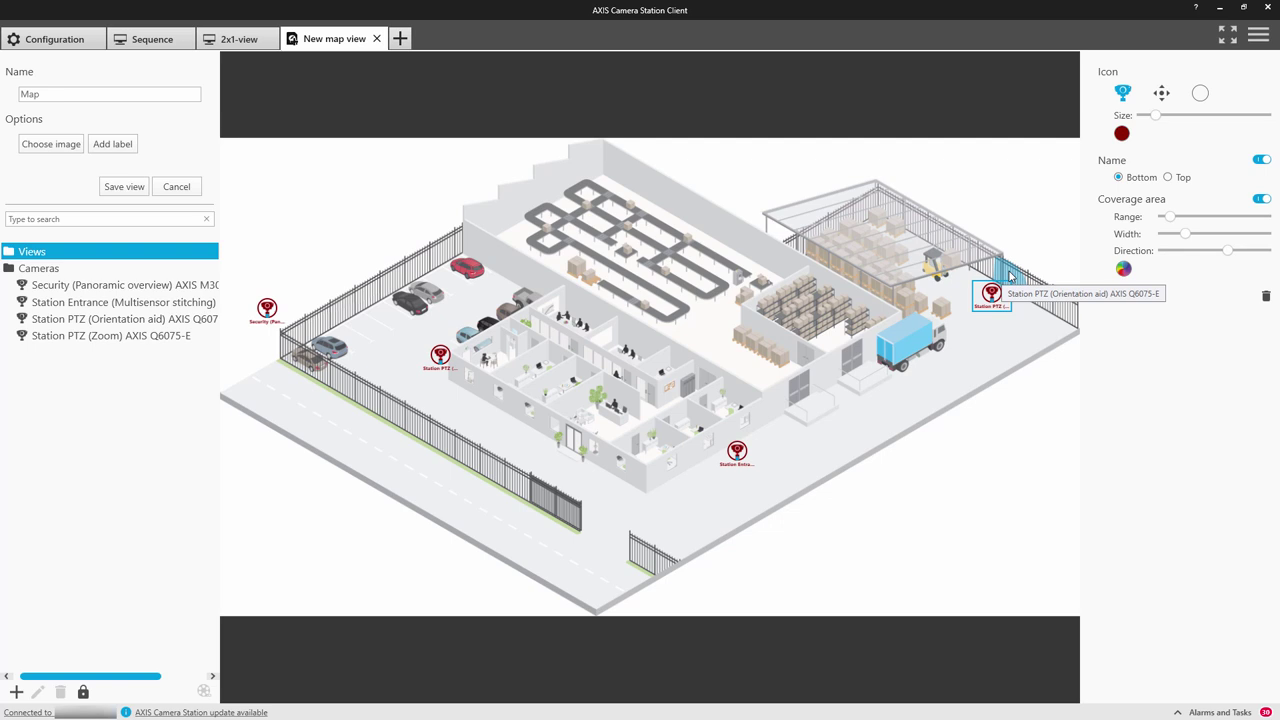
left_click_drag(1000, 285, 1000, 422)
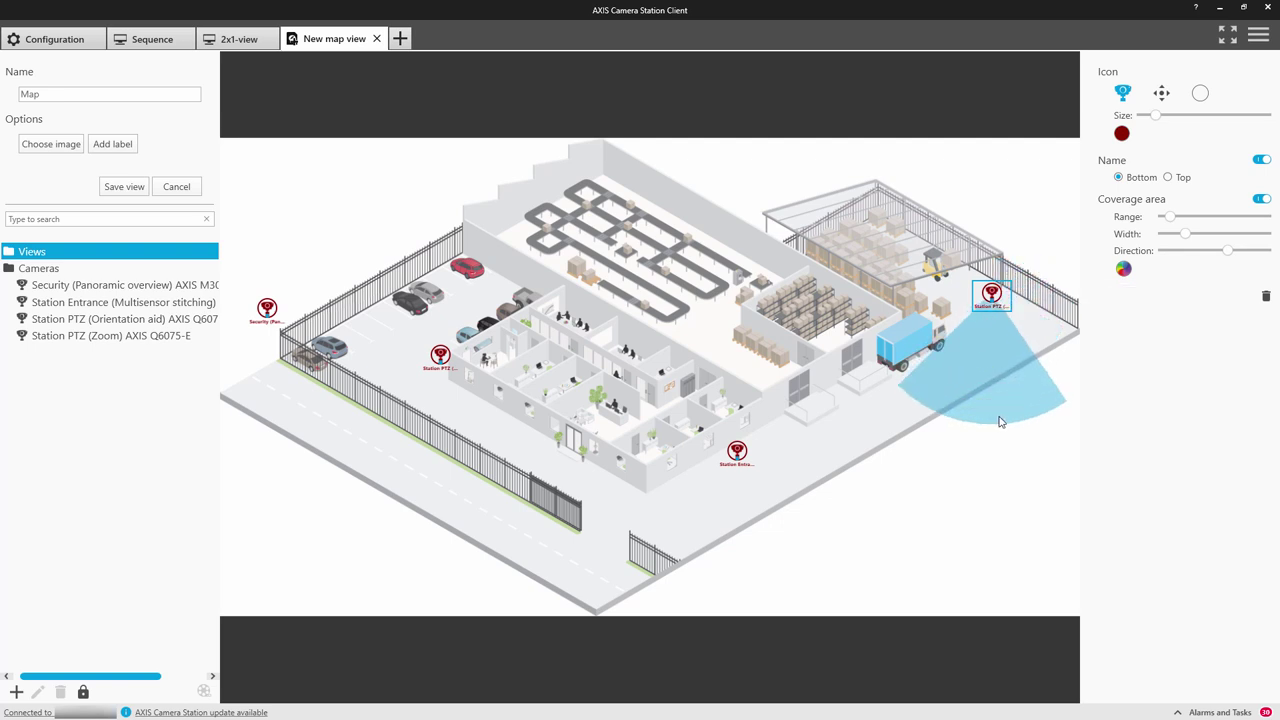
mouse_move(1185, 234)
left_mouse_down()
mouse_move(1169, 234)
mouse_move(1179, 240)
left_mouse_up()
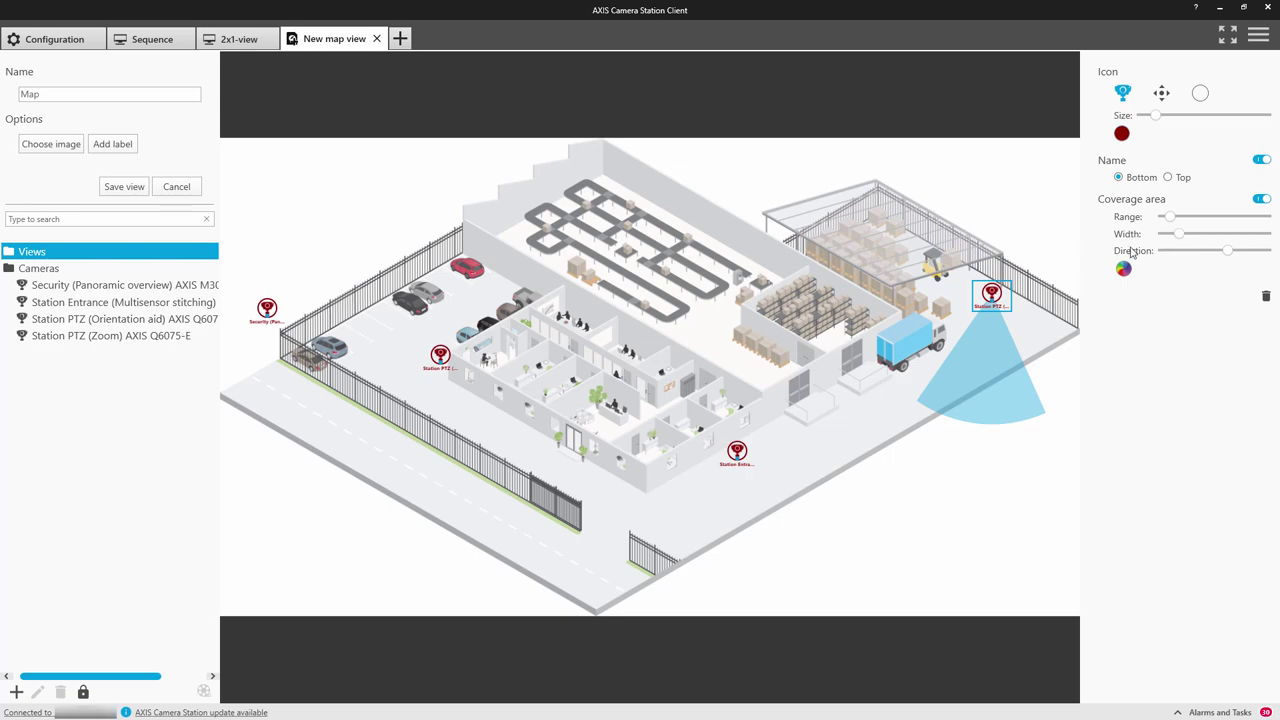
Step: Save the map view, reopen it, and open the Station Entrance camera from its map icon
left_click(122, 188)
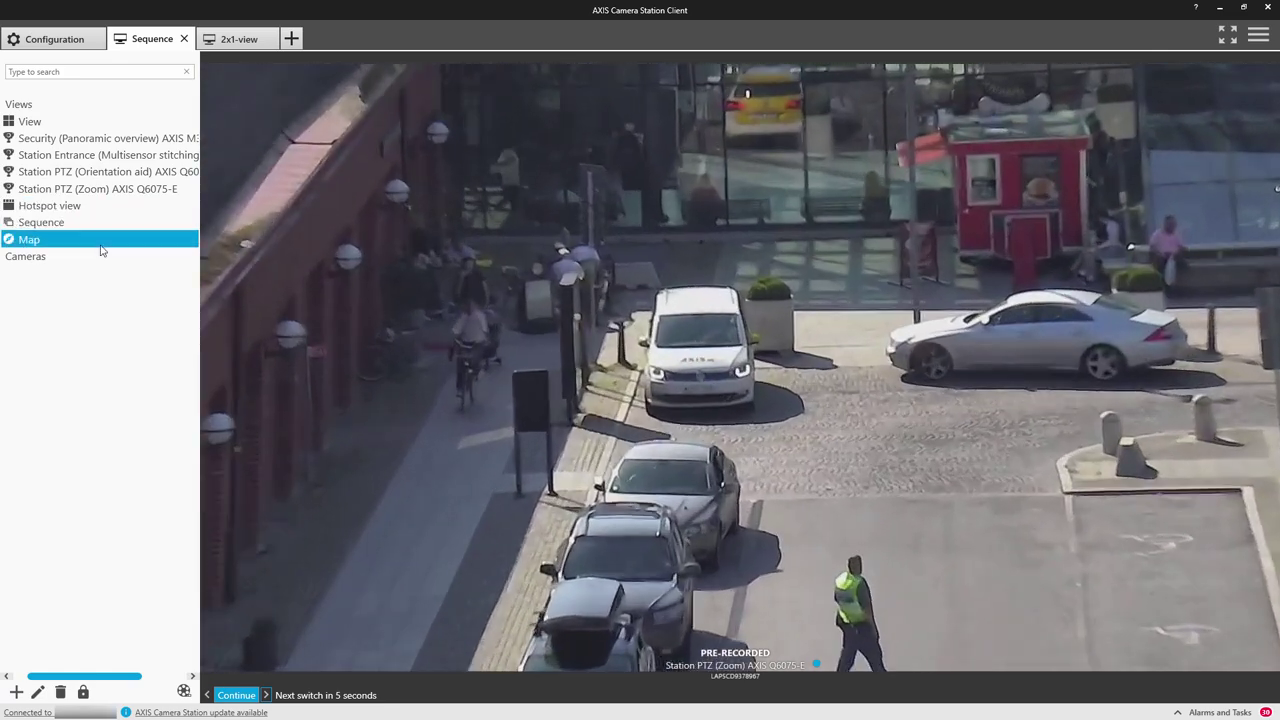
left_click(103, 250)
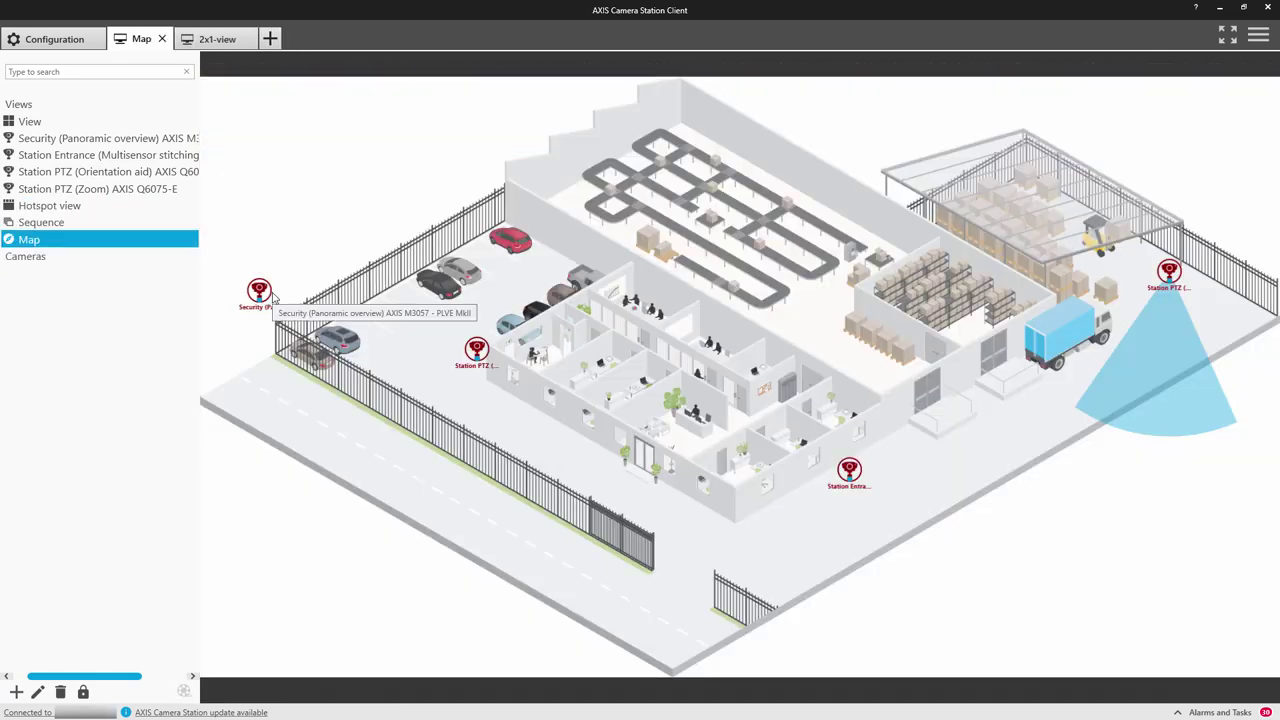
mouse_move(267, 293)
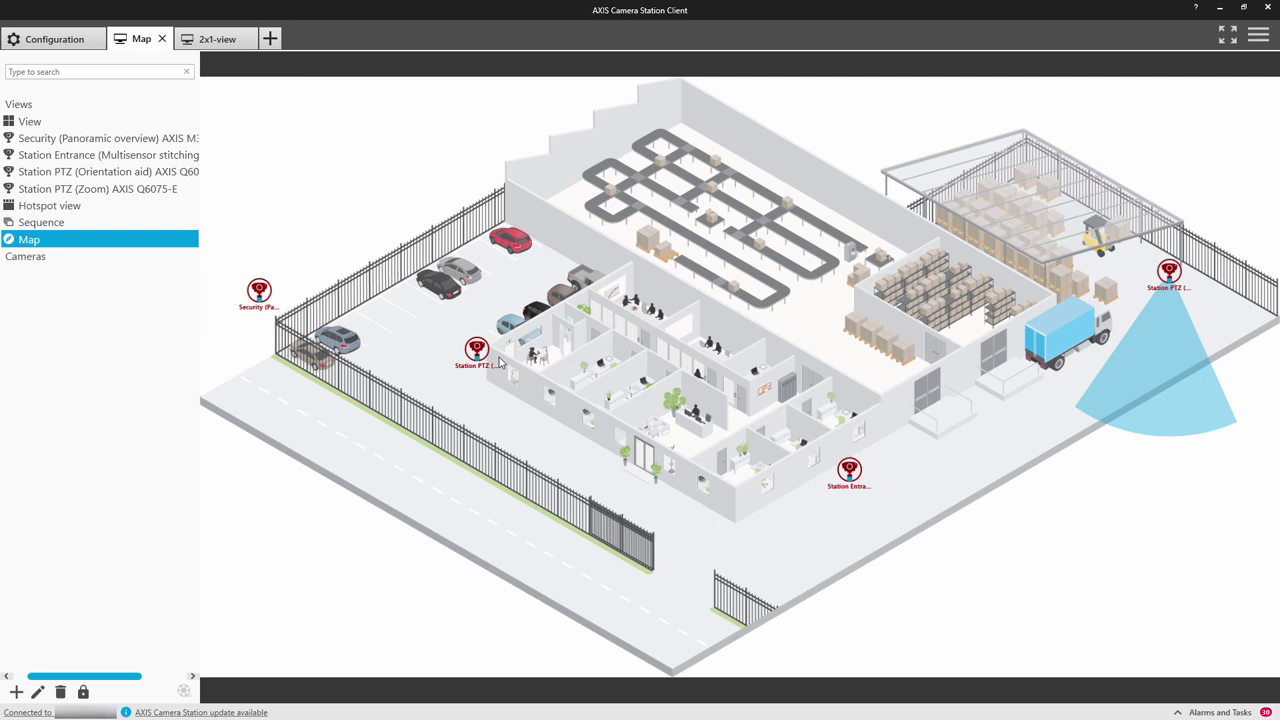
mouse_move(482, 353)
mouse_move(853, 472)
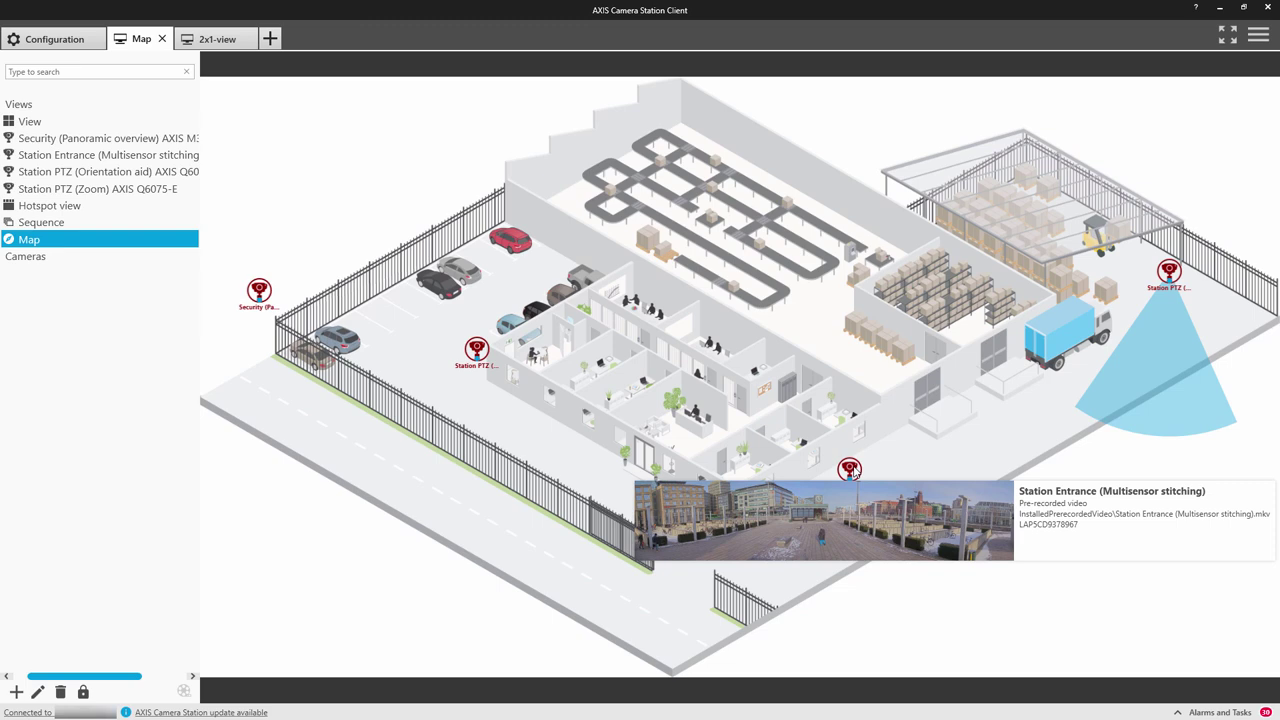
left_click(851, 470)
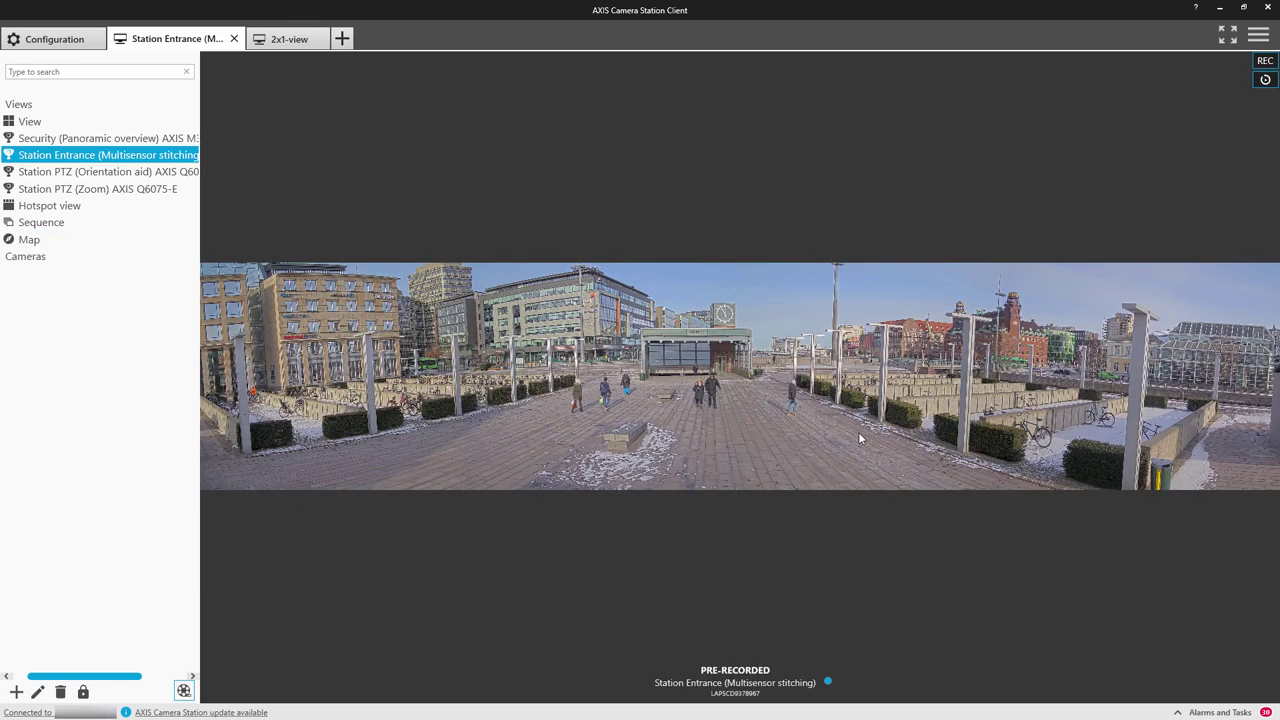
Step: Switch to recorded playback and play the Station Entrance recording
left_click(348, 40)
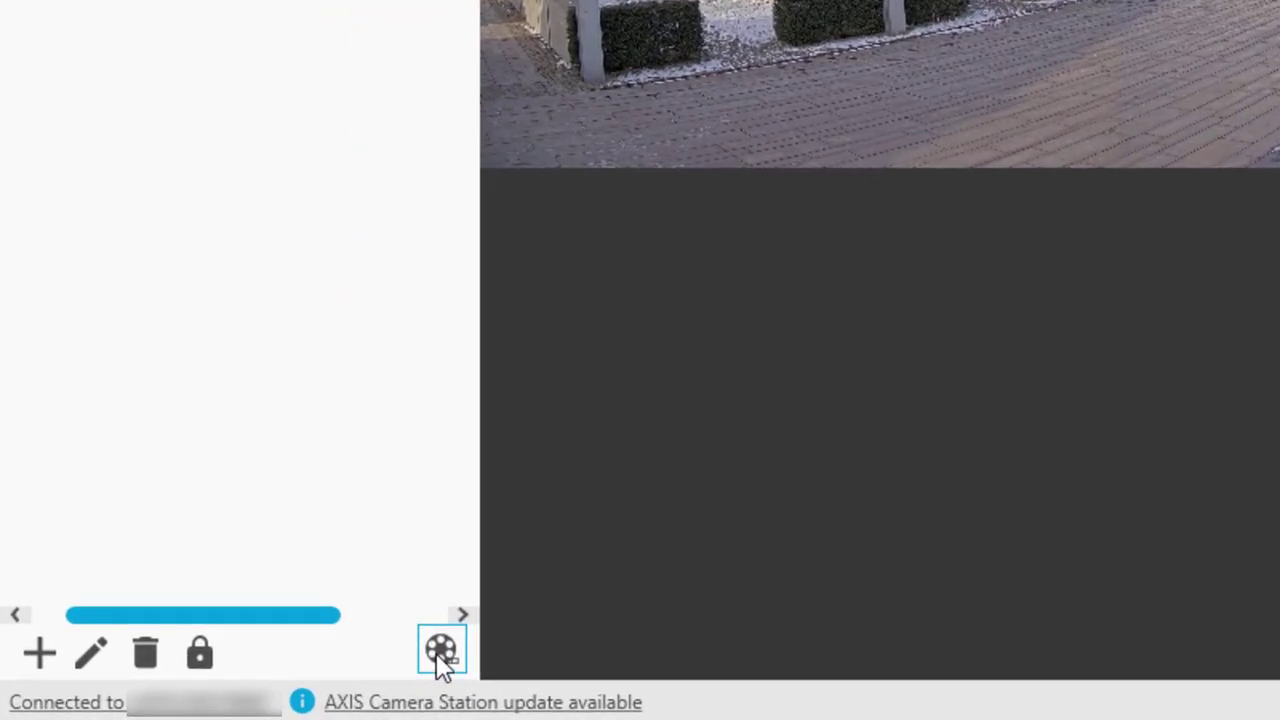
left_click(440, 651)
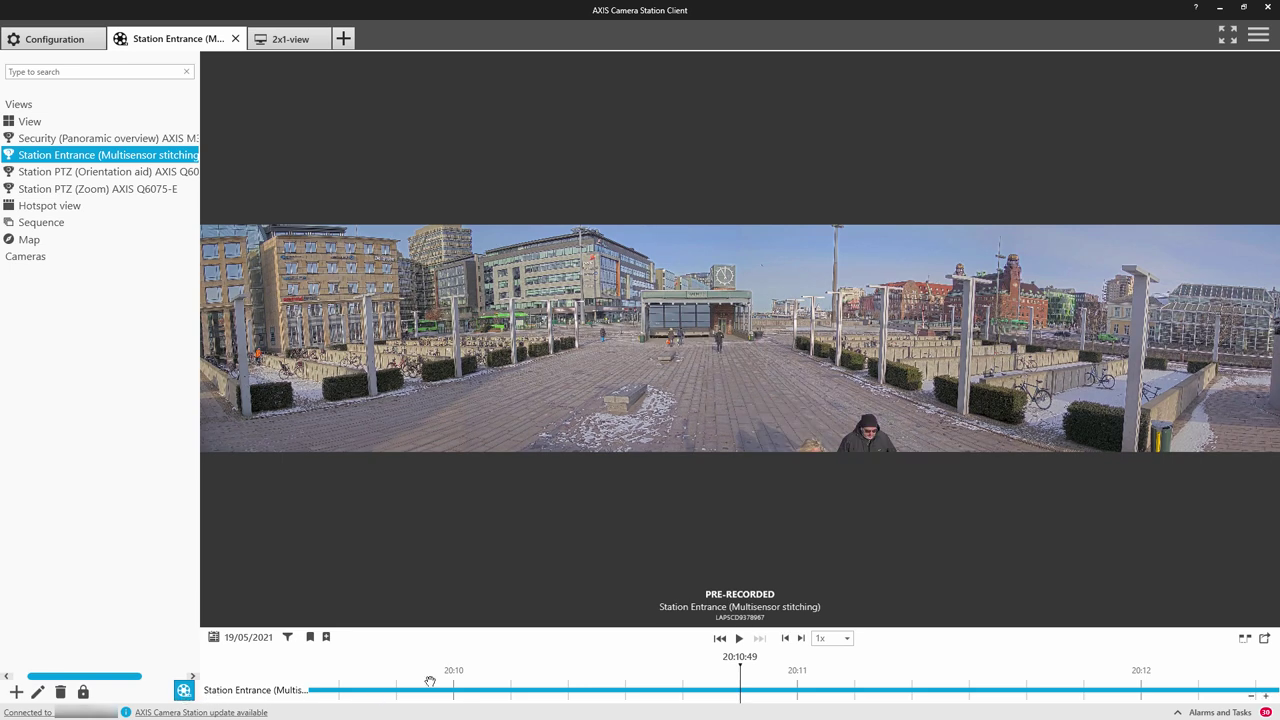
left_click(741, 638)
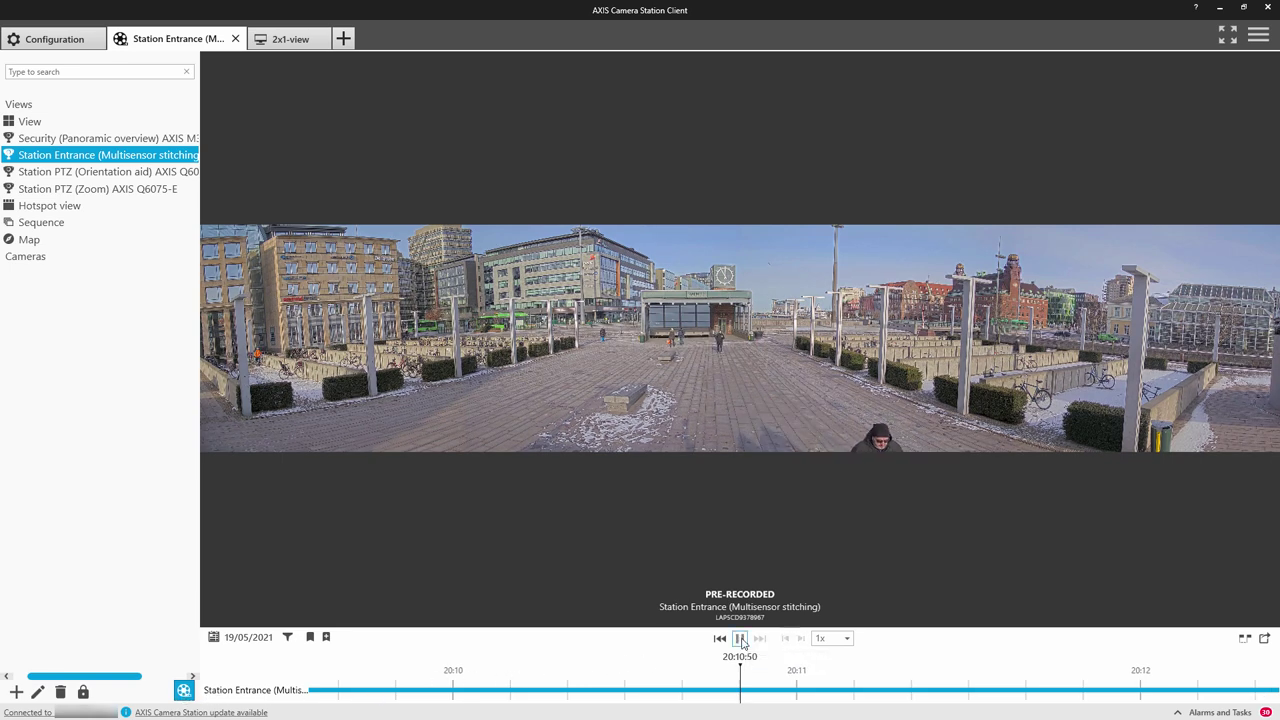
Step: Play the recording at 2x, return to 1x, then show the Station PTZ (Orientation aid) camera
left_click(847, 639)
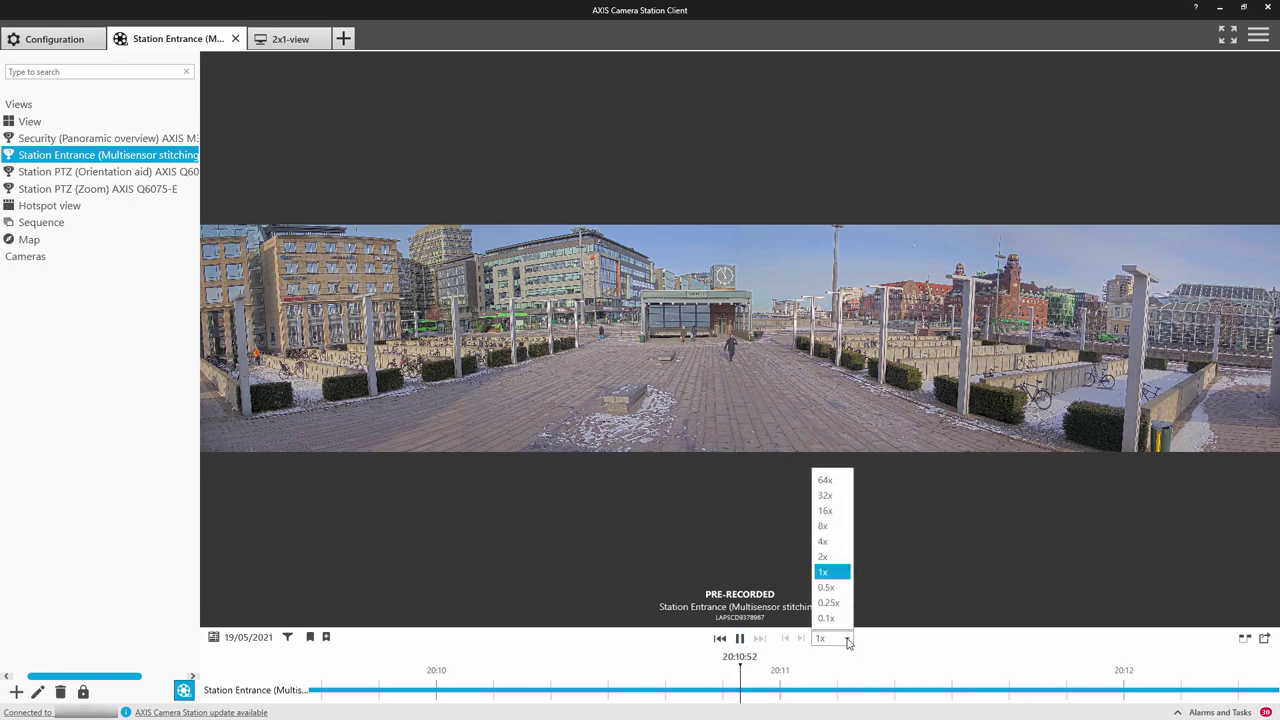
left_click(842, 557)
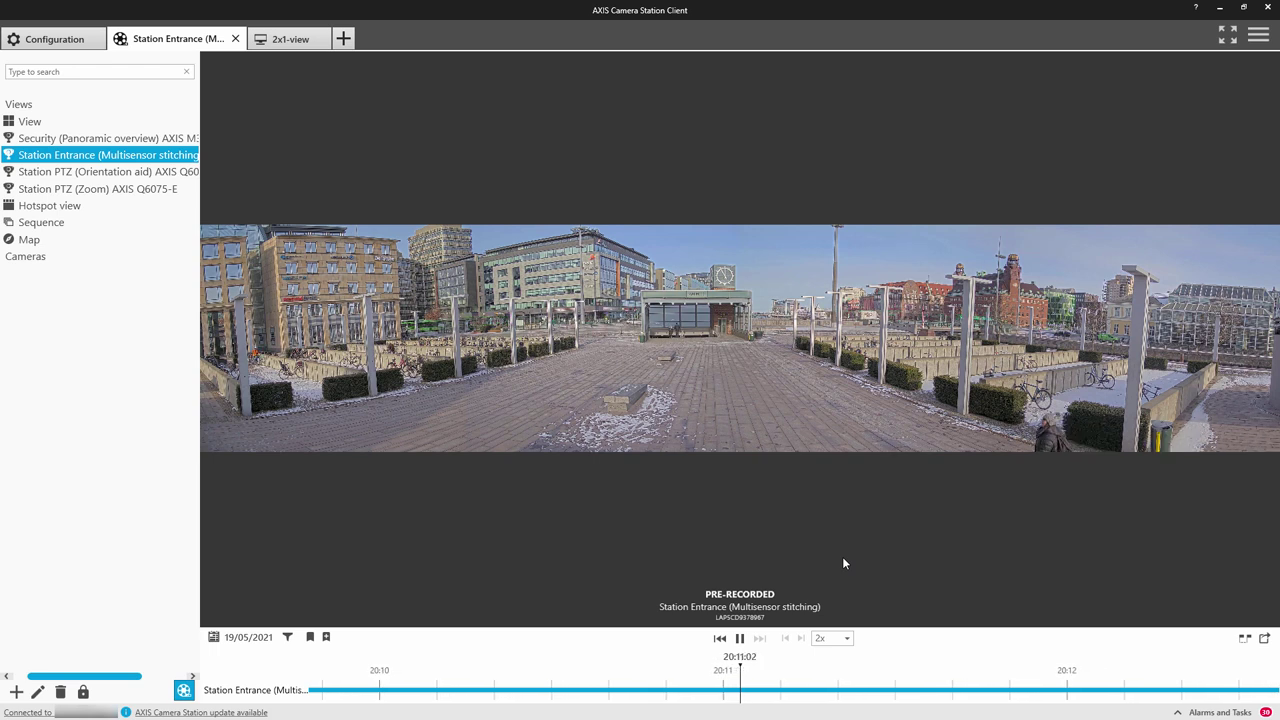
left_click(847, 639)
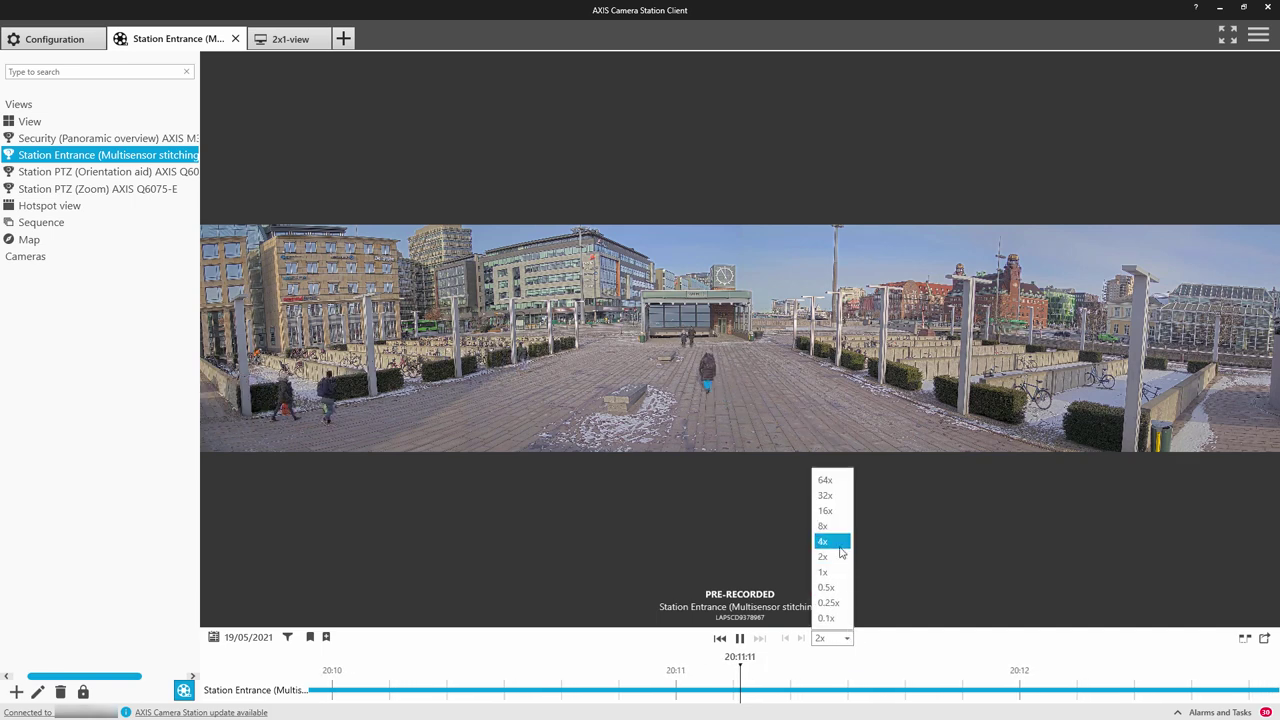
left_click(840, 572)
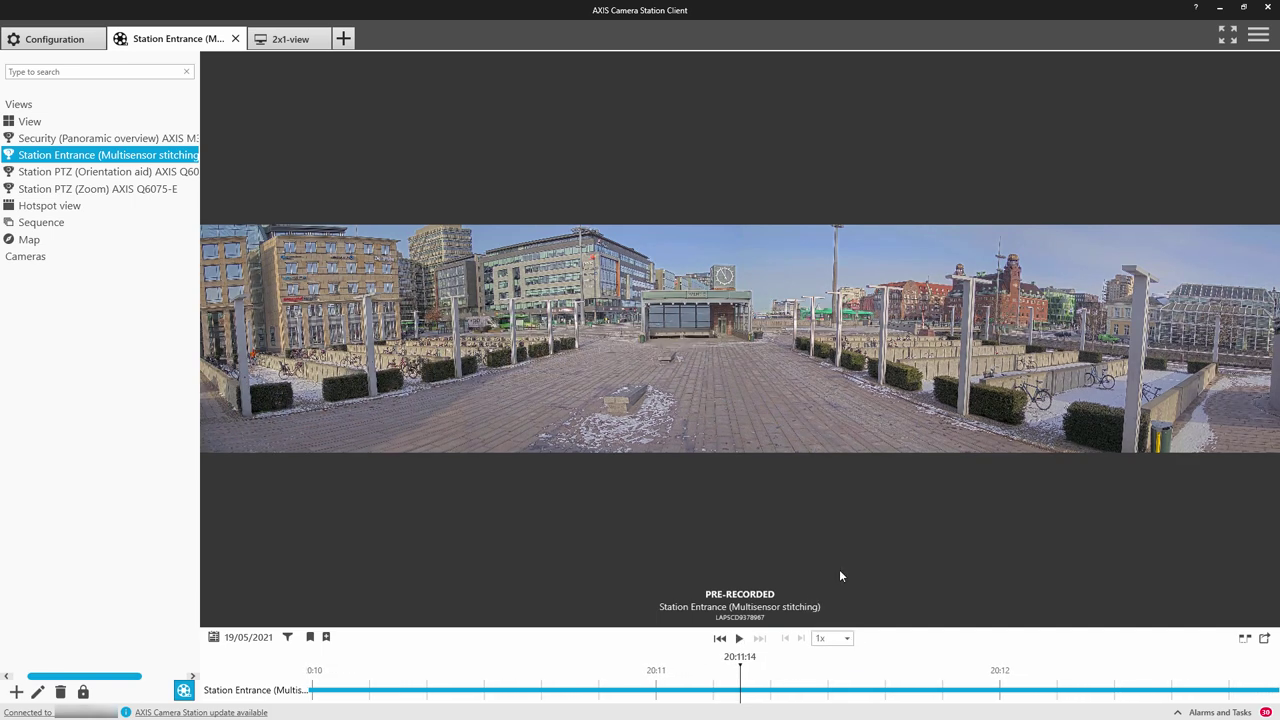
left_click(150, 172)
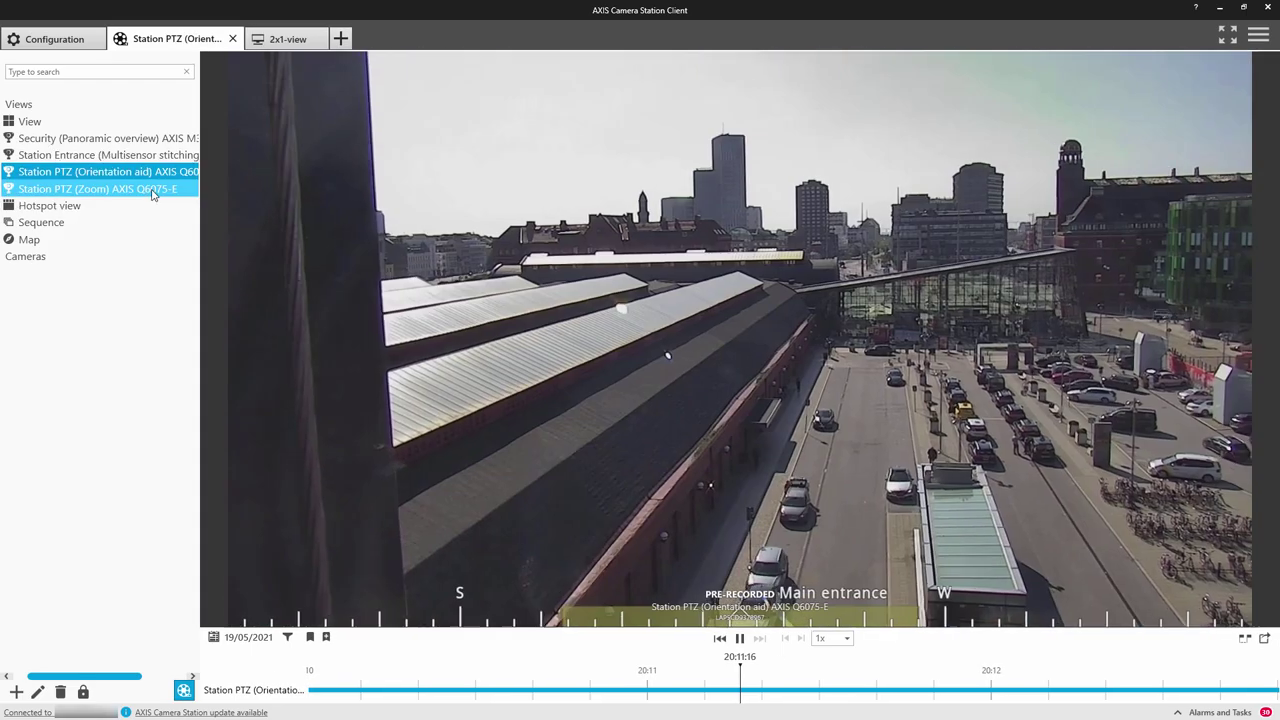
Step: Show both Station PTZ recordings side by side, pause on the van, and add its snapshot to export
left_click(153, 190)
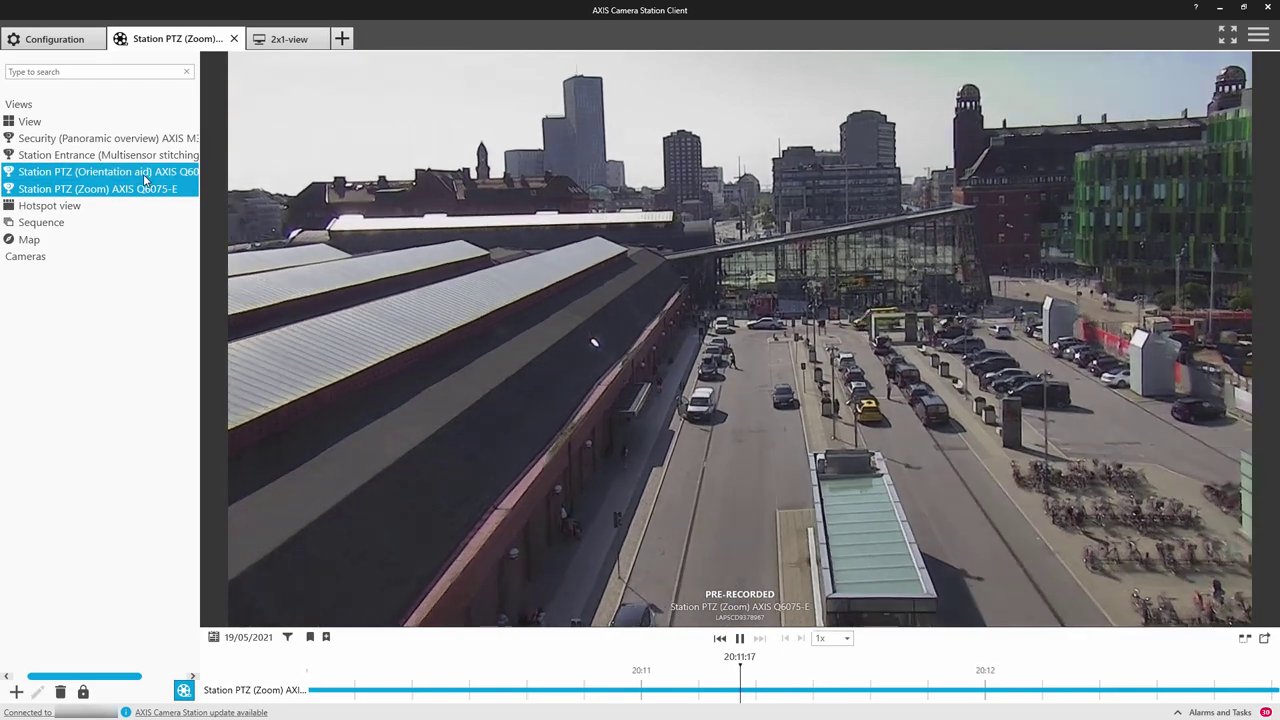
left_click_drag(145, 180, 407, 222)
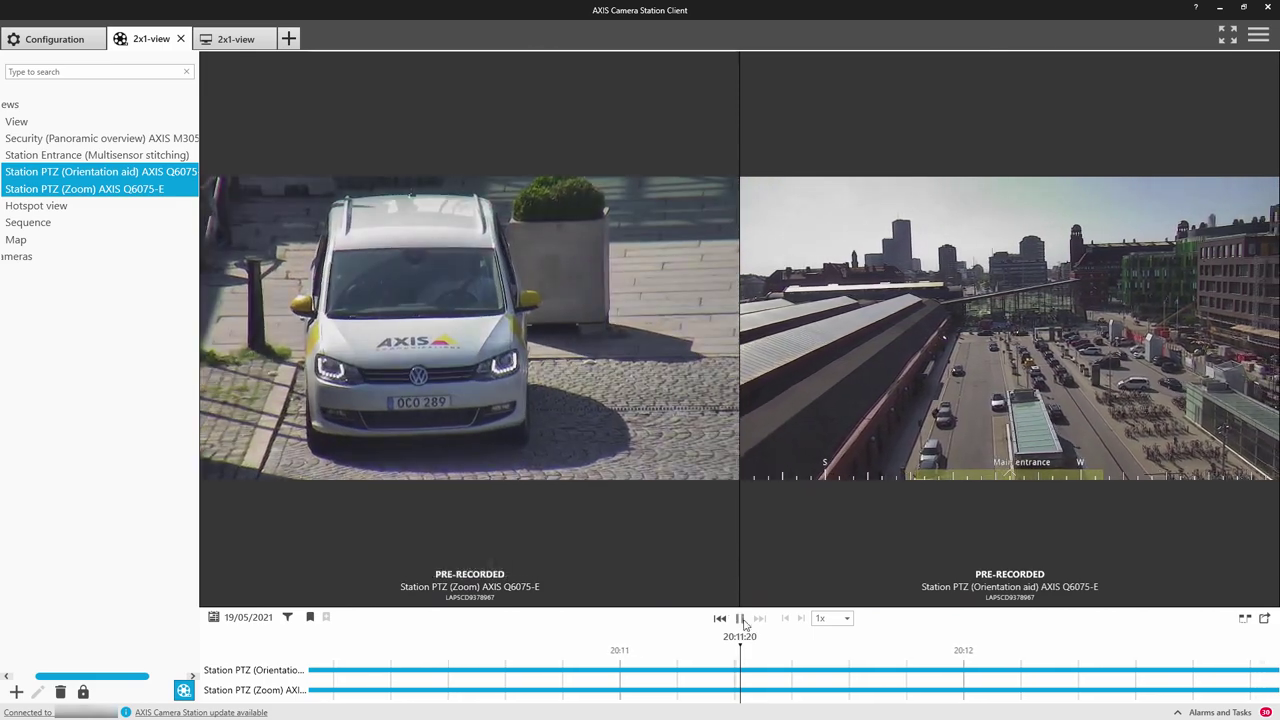
left_click(740, 618)
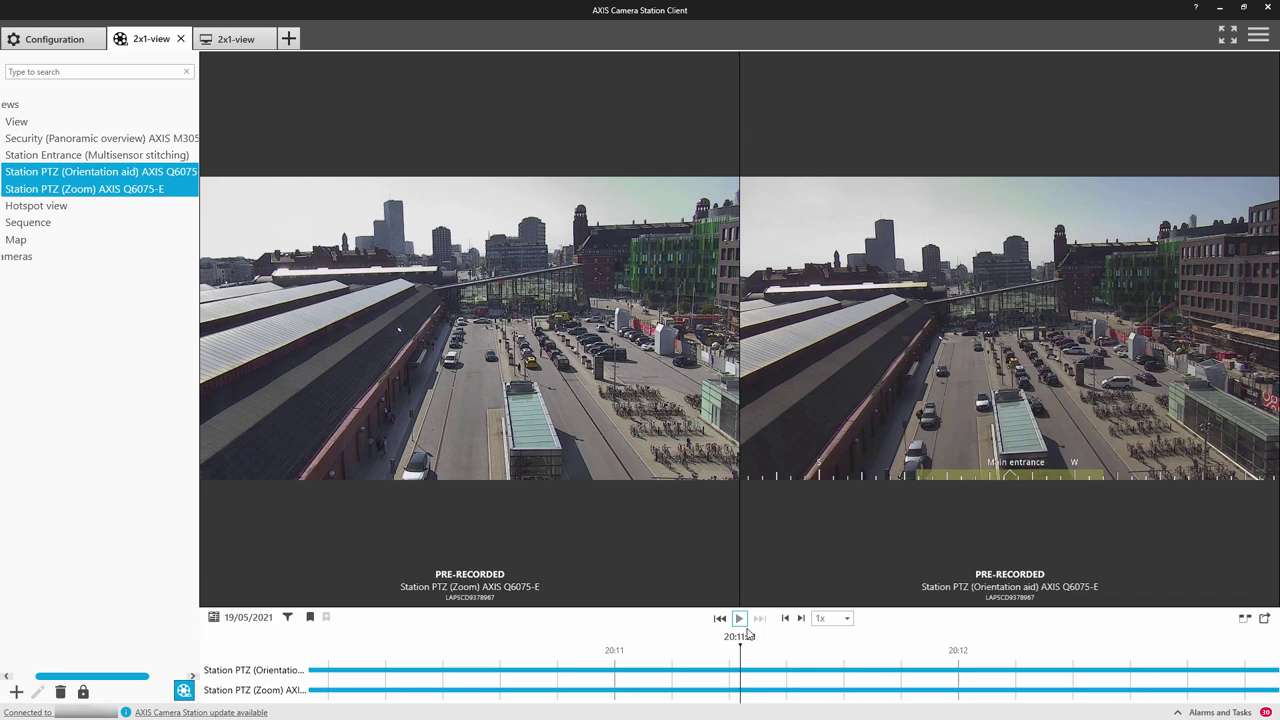
left_click_drag(763, 666, 764, 666)
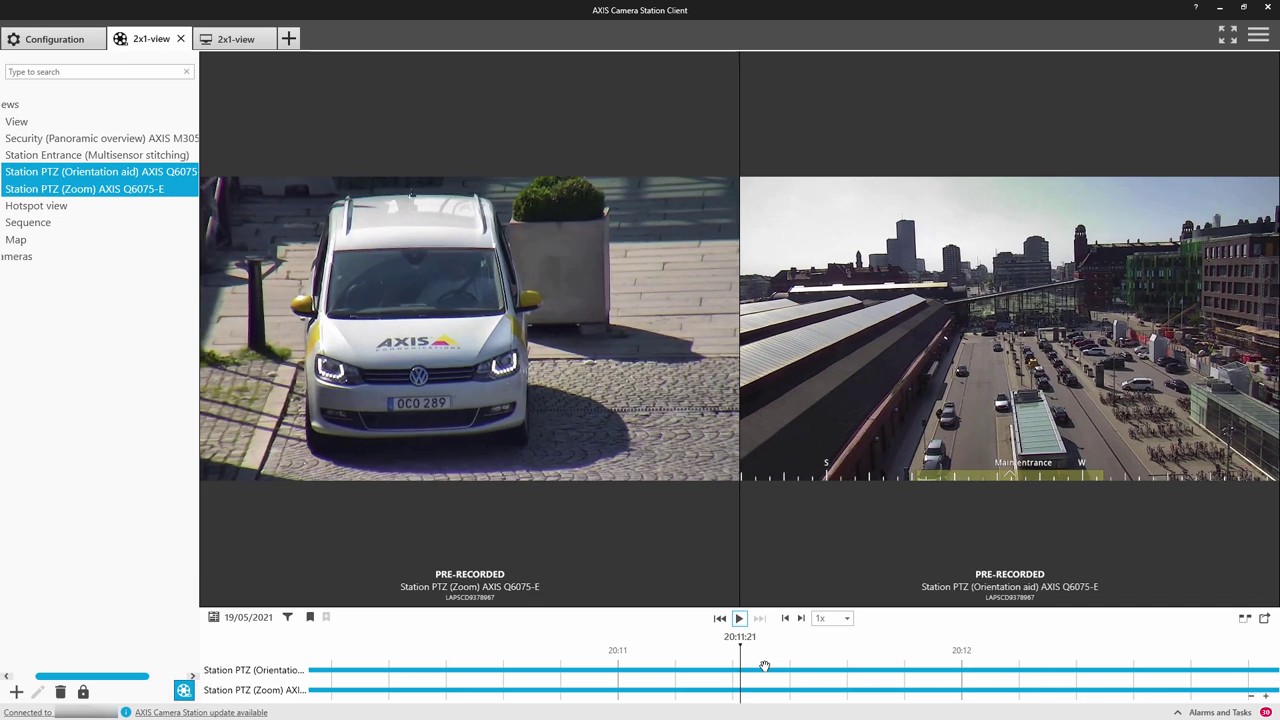
right_click(403, 409)
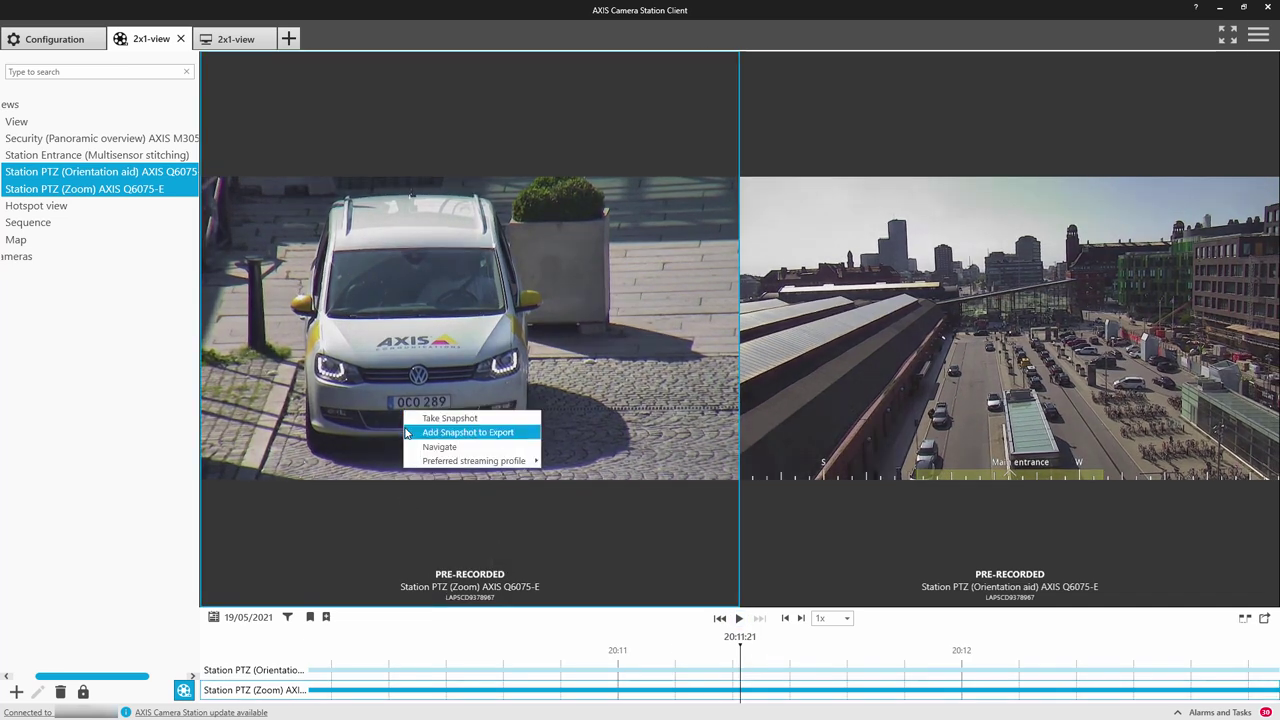
left_click(406, 432)
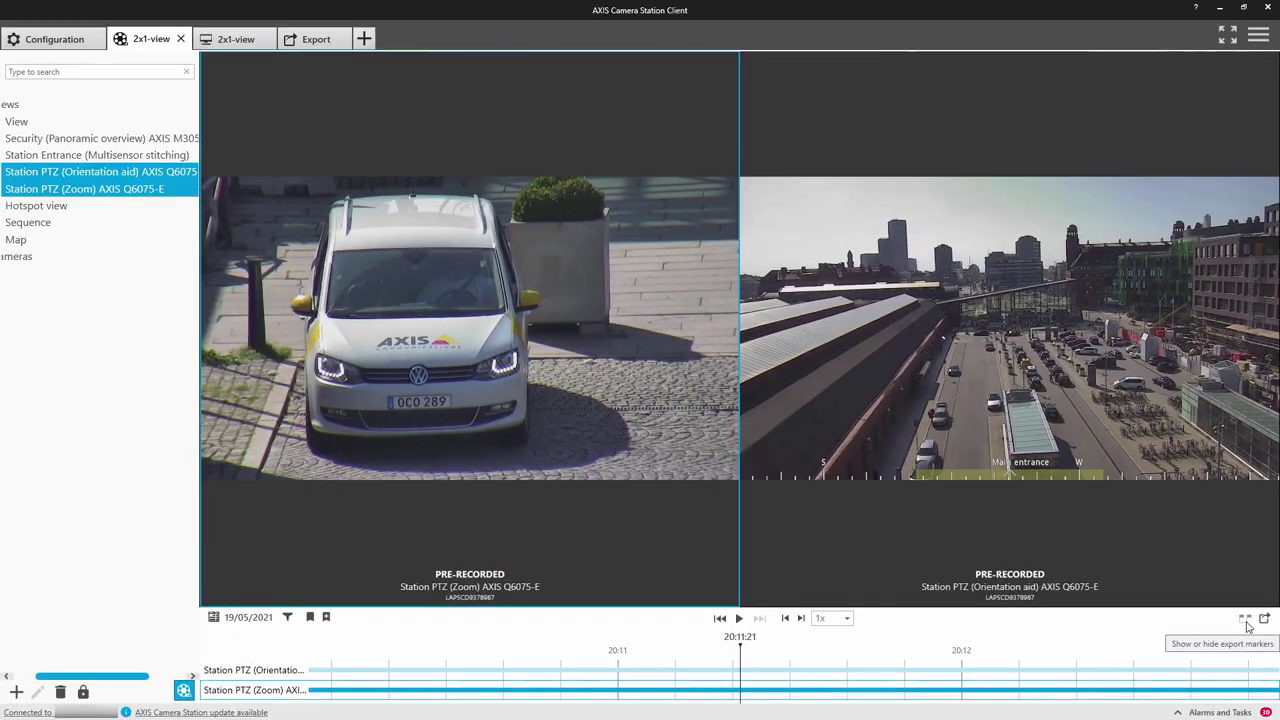
Step: Show the export markers, narrow the range around 20:11:21, and select the Orientation aid timeline
left_click(1181, 433)
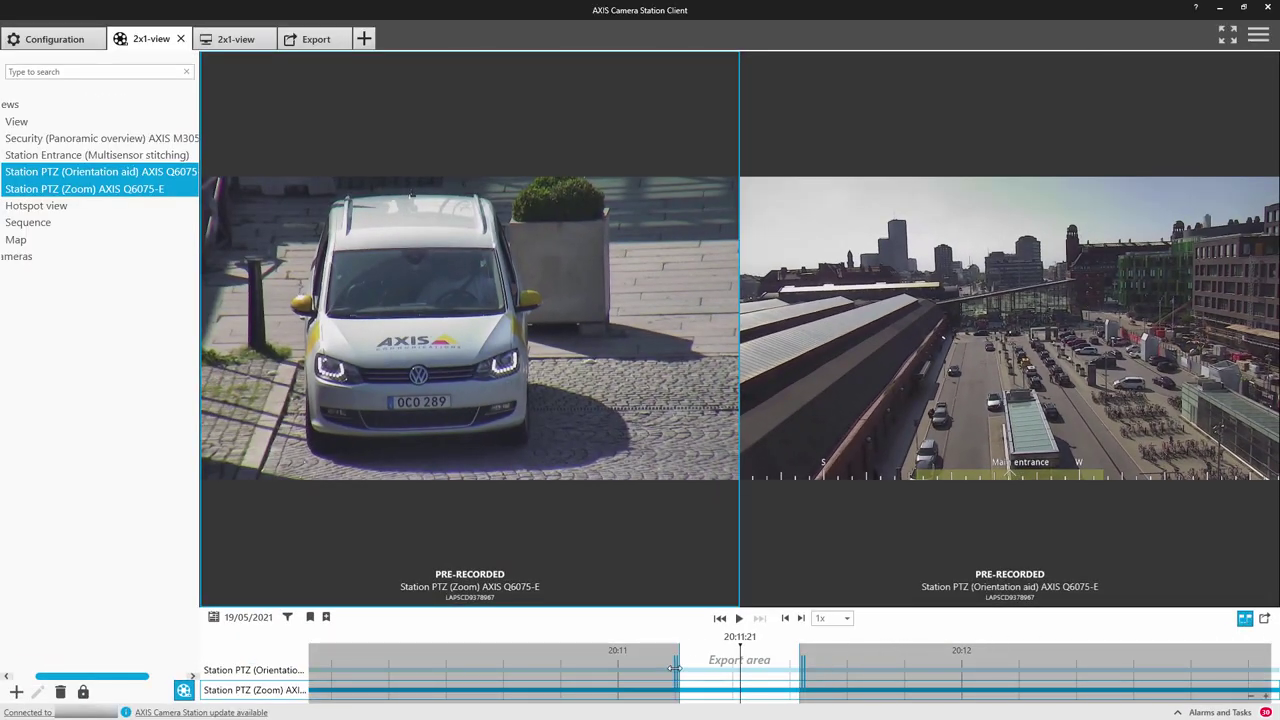
mouse_move(675, 668)
left_mouse_down()
mouse_move(740, 672)
mouse_move(725, 675)
left_mouse_up()
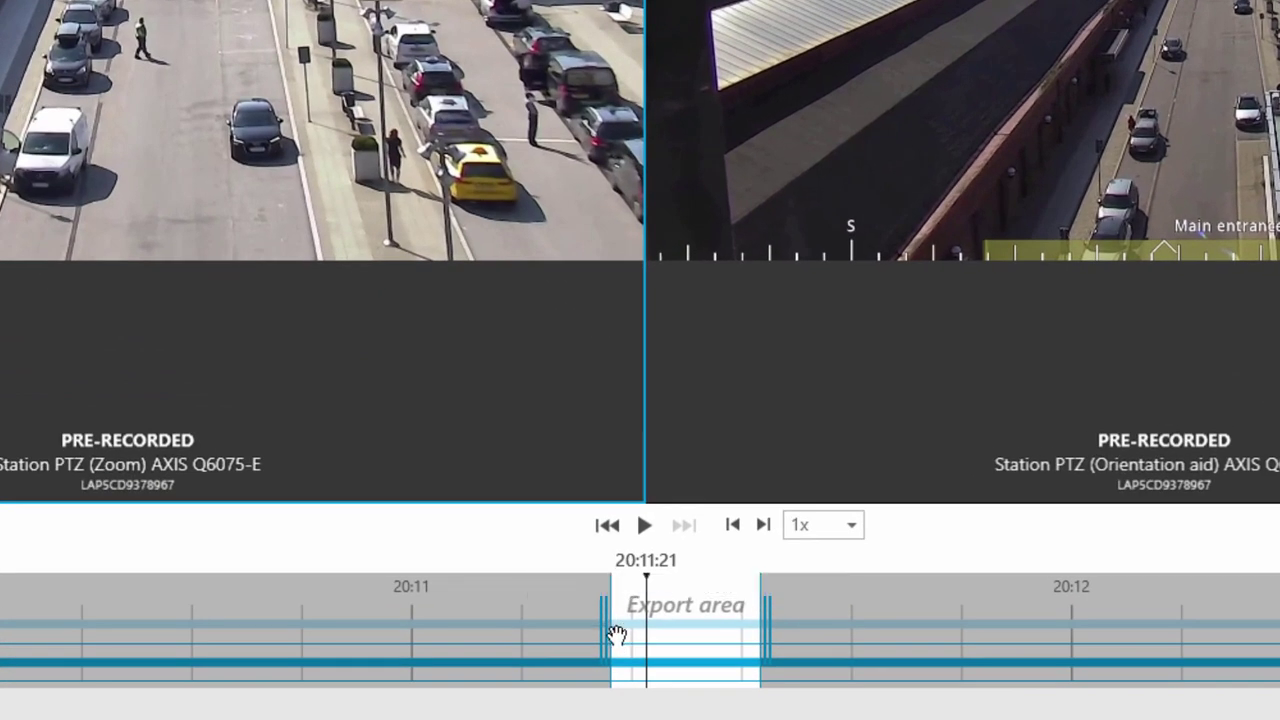
left_click_drag(766, 627, 648, 636)
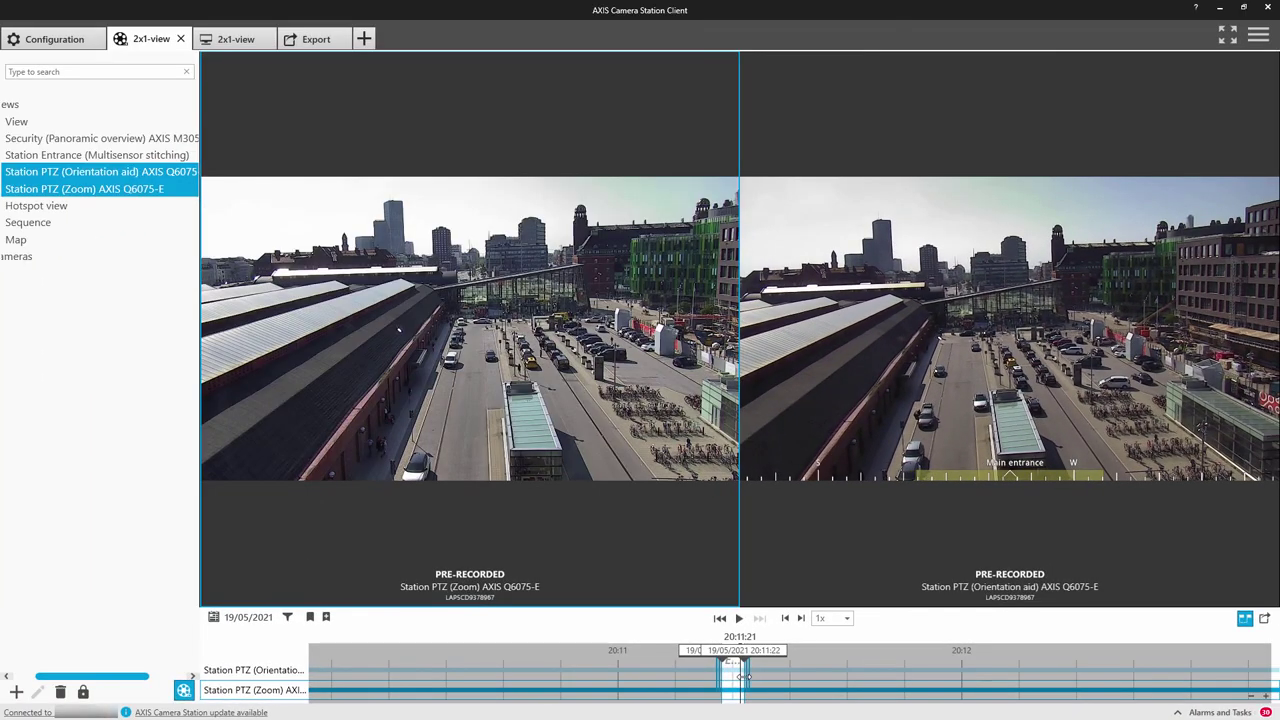
left_click_drag(741, 676, 741, 676)
left_click(277, 671)
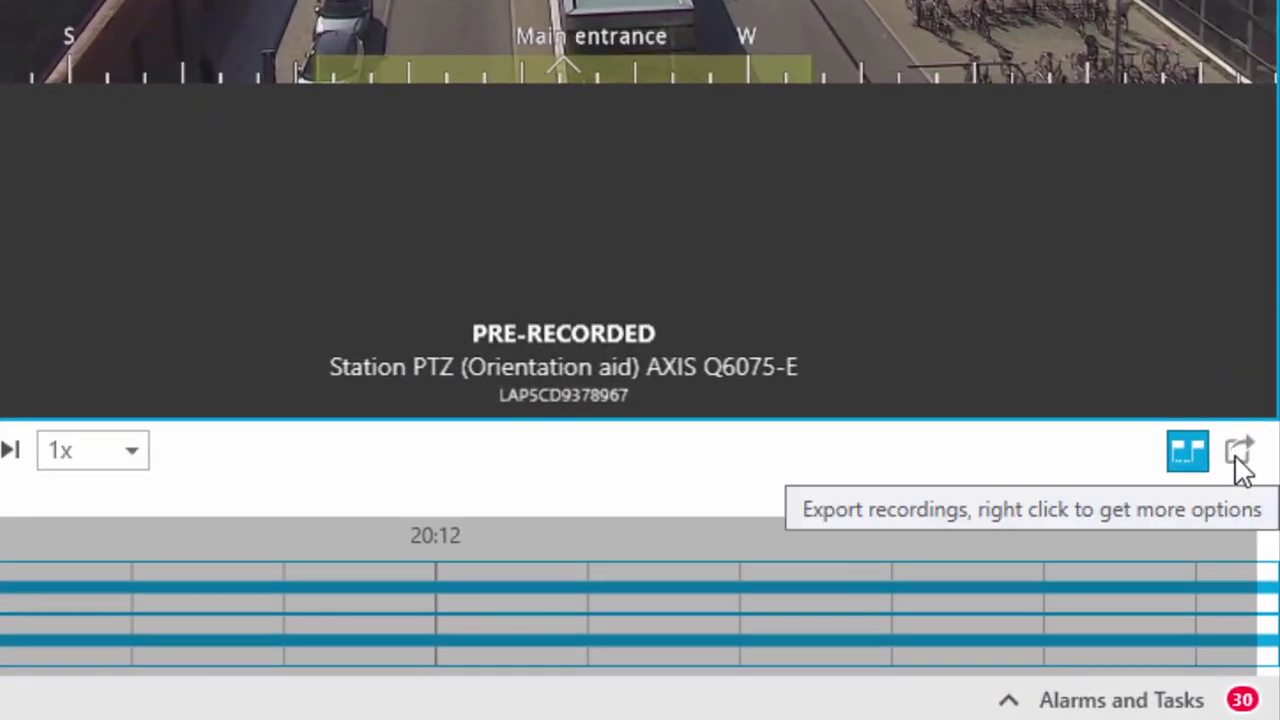
Step: Start the export and select the Station PTZ (Zoom) recording alongside the Orientation aid one
left_click(1237, 455)
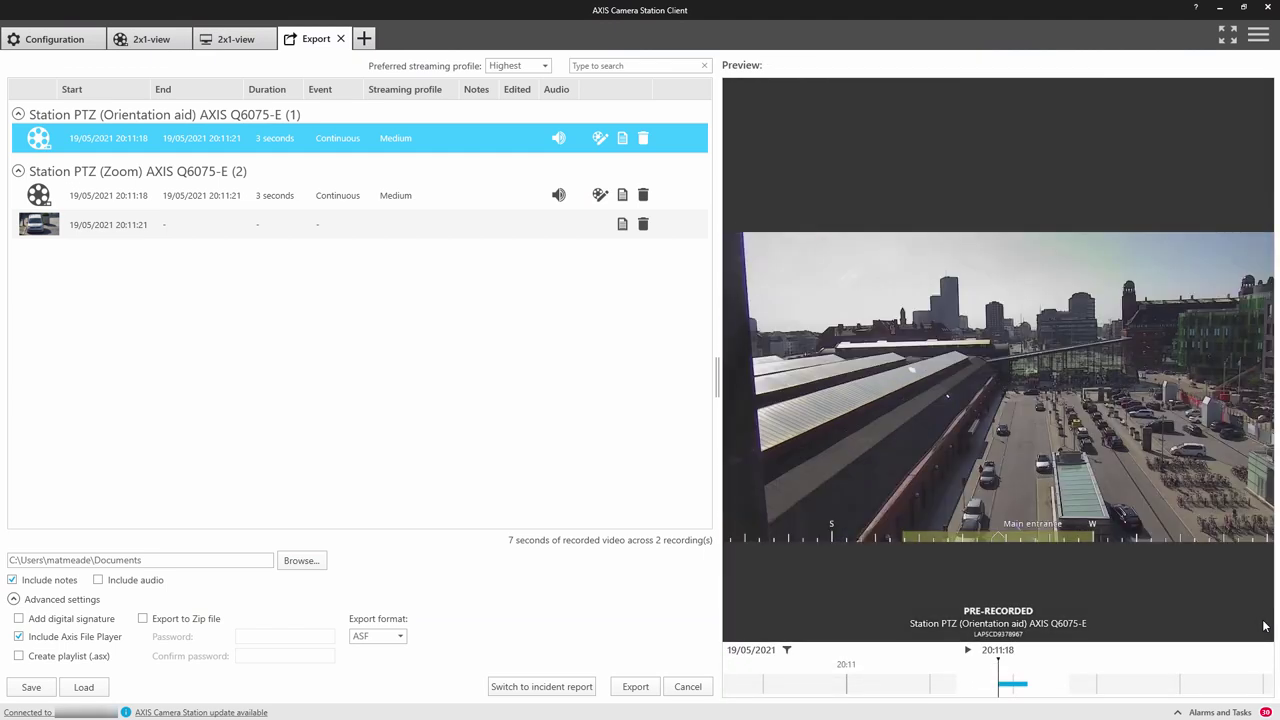
left_click(483, 195, "ctrl")
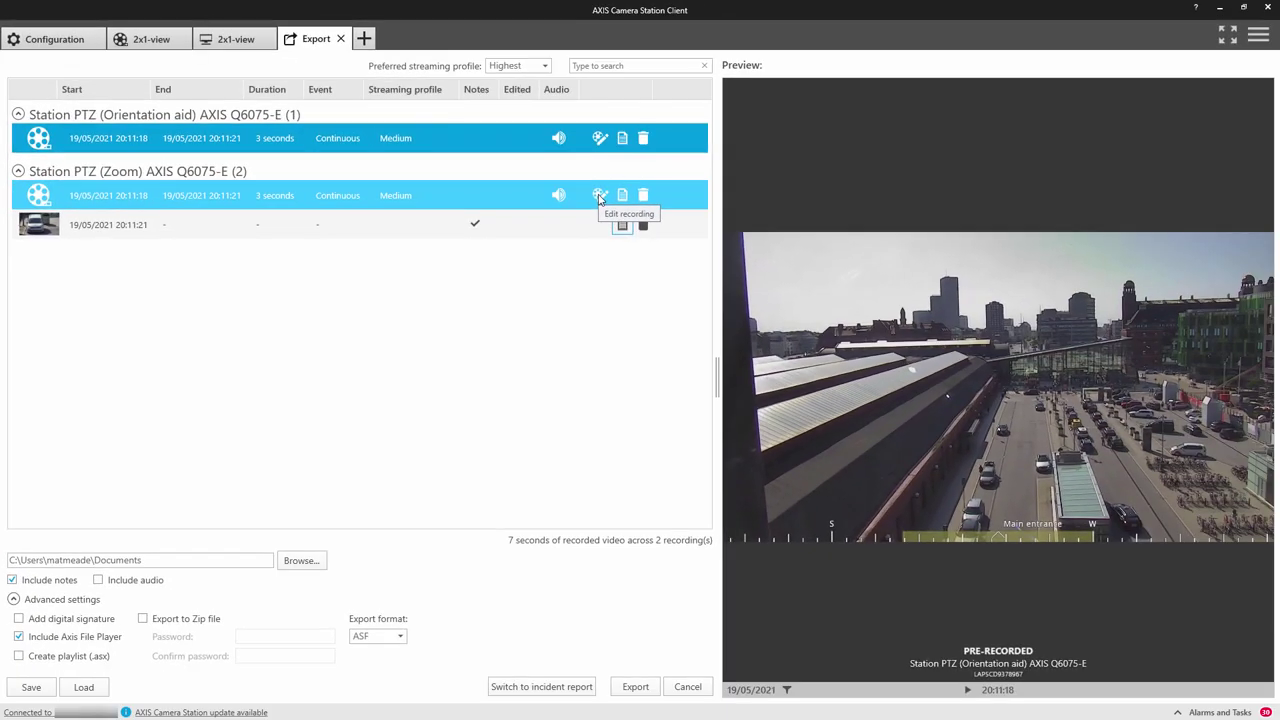
Step: Open the Zoom recording for editing and add a bounding box with Clear fill
left_click(1020, 332)
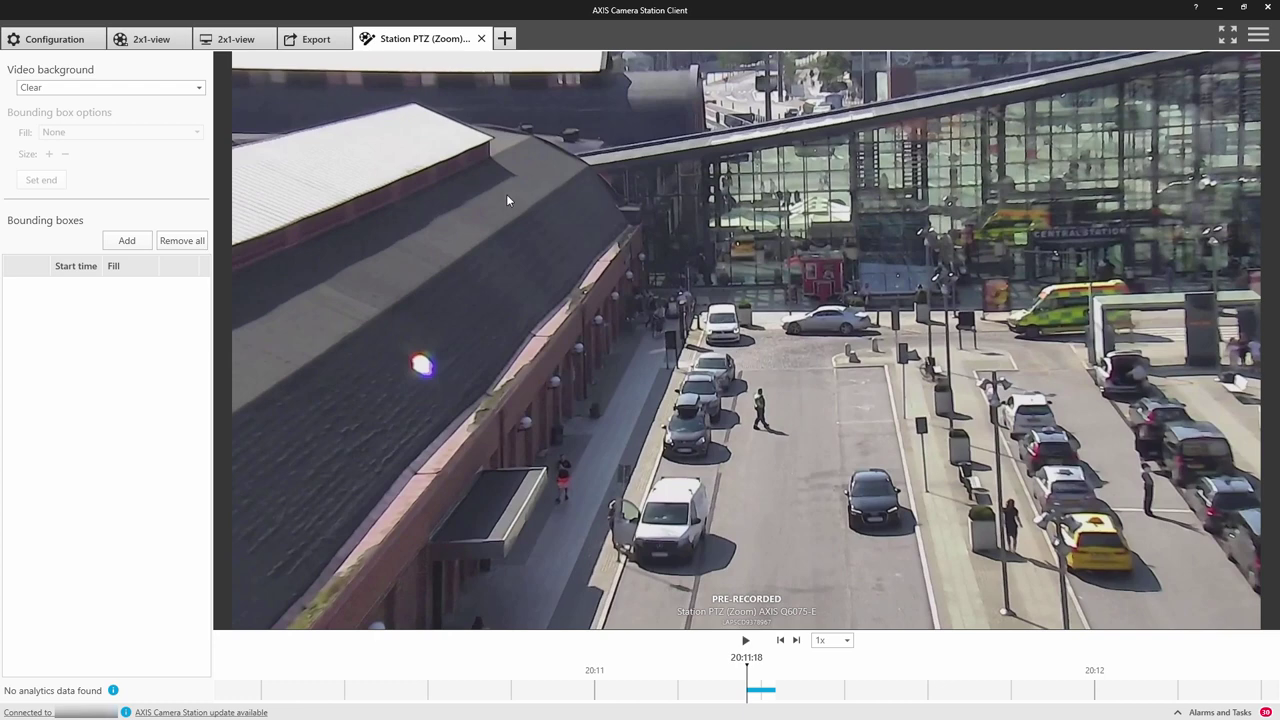
left_click(129, 241)
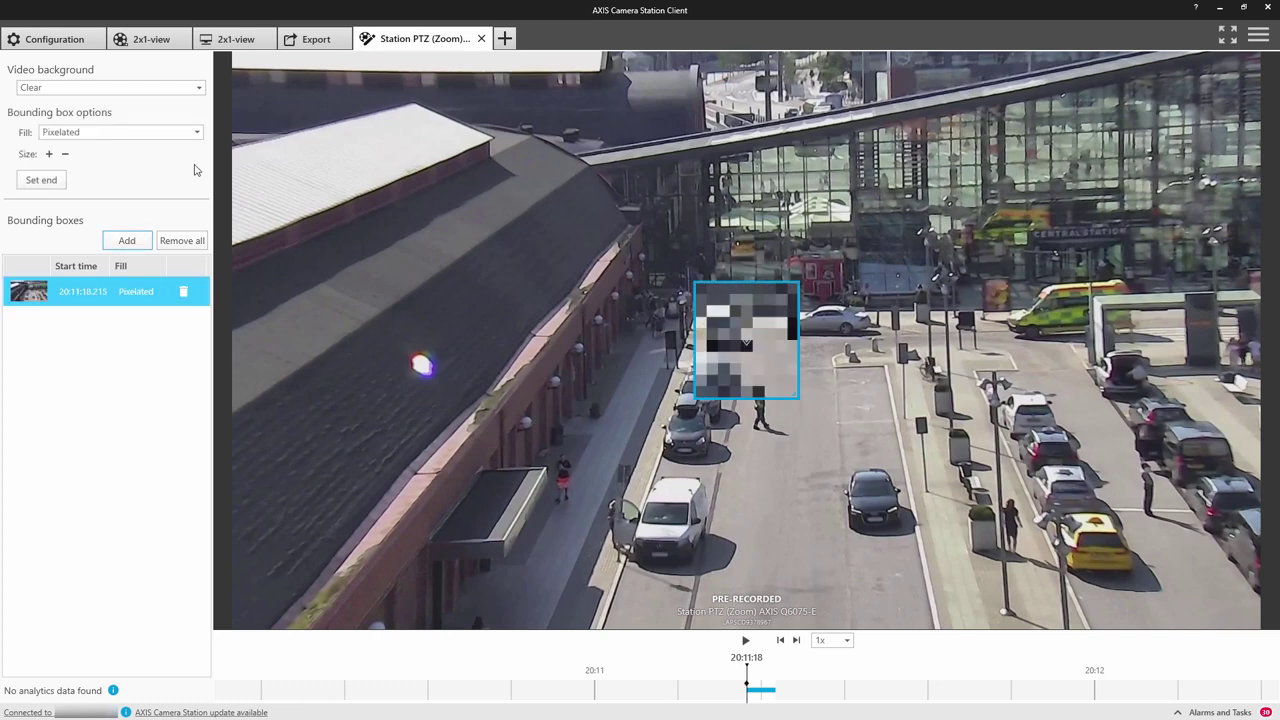
left_click(200, 134)
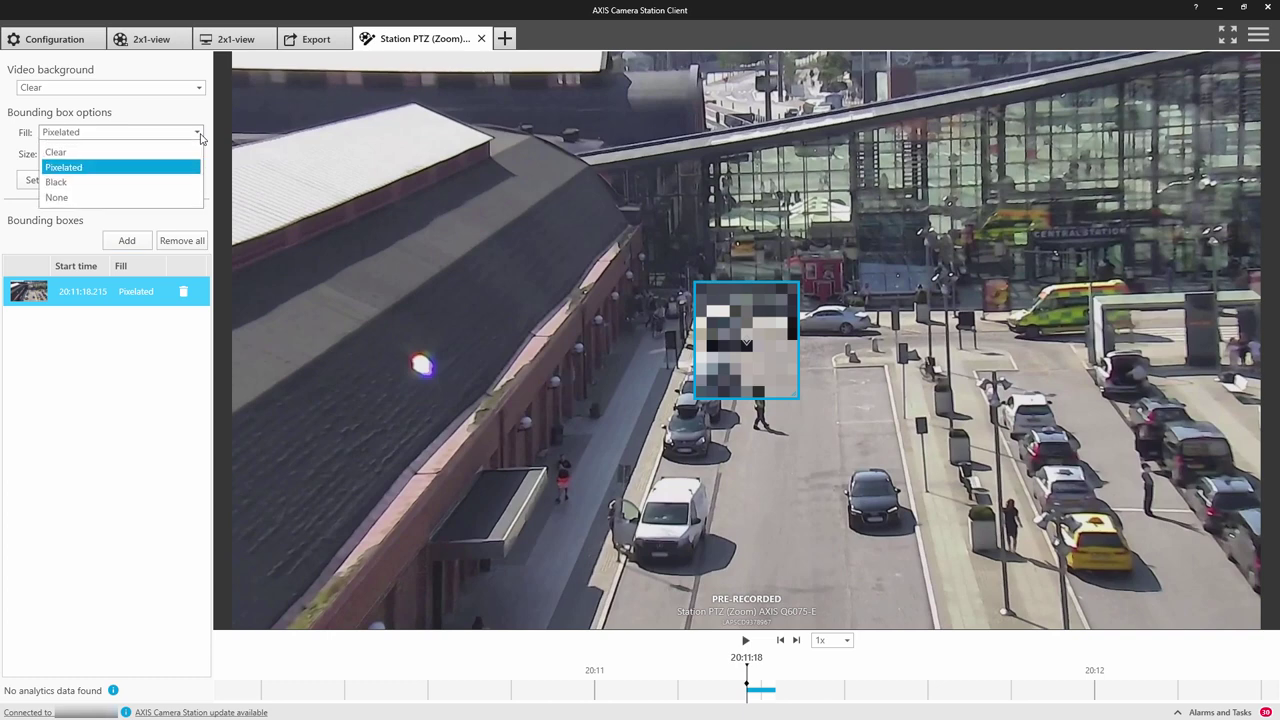
left_click(192, 152)
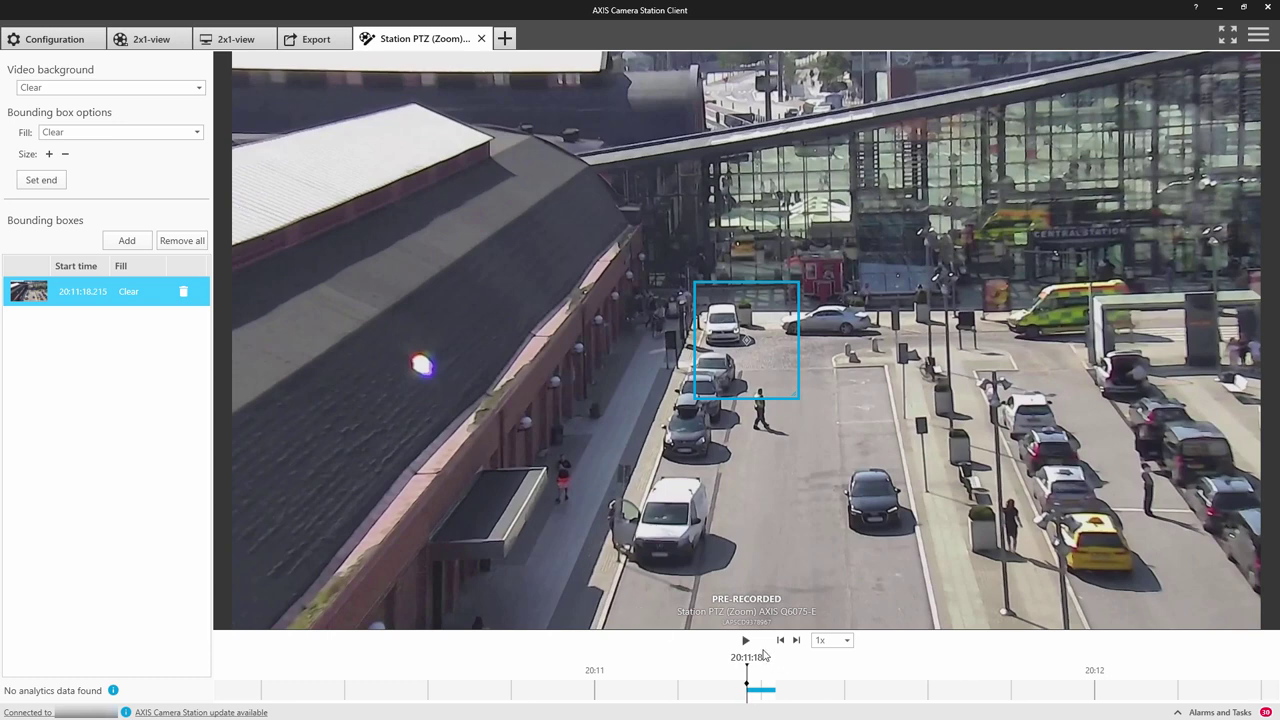
Step: Play the recording at 0.5x, then slow it further to 0.25x
left_click(845, 643)
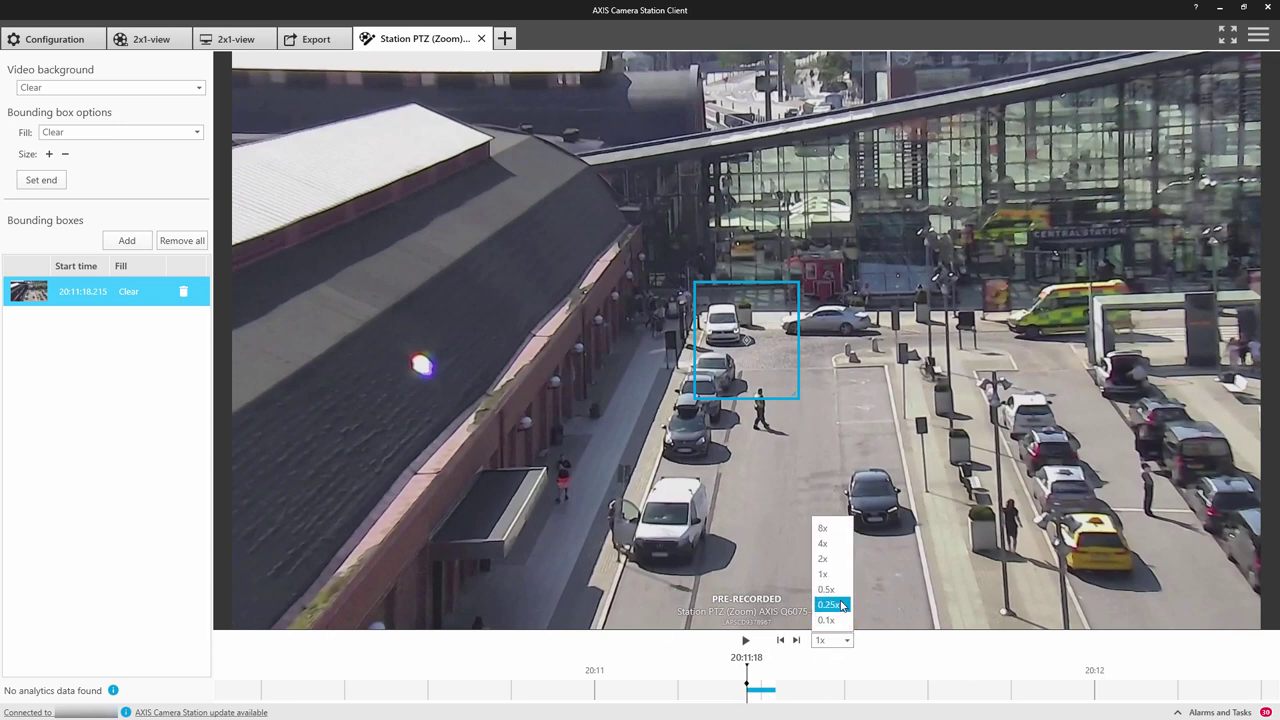
left_click(842, 590)
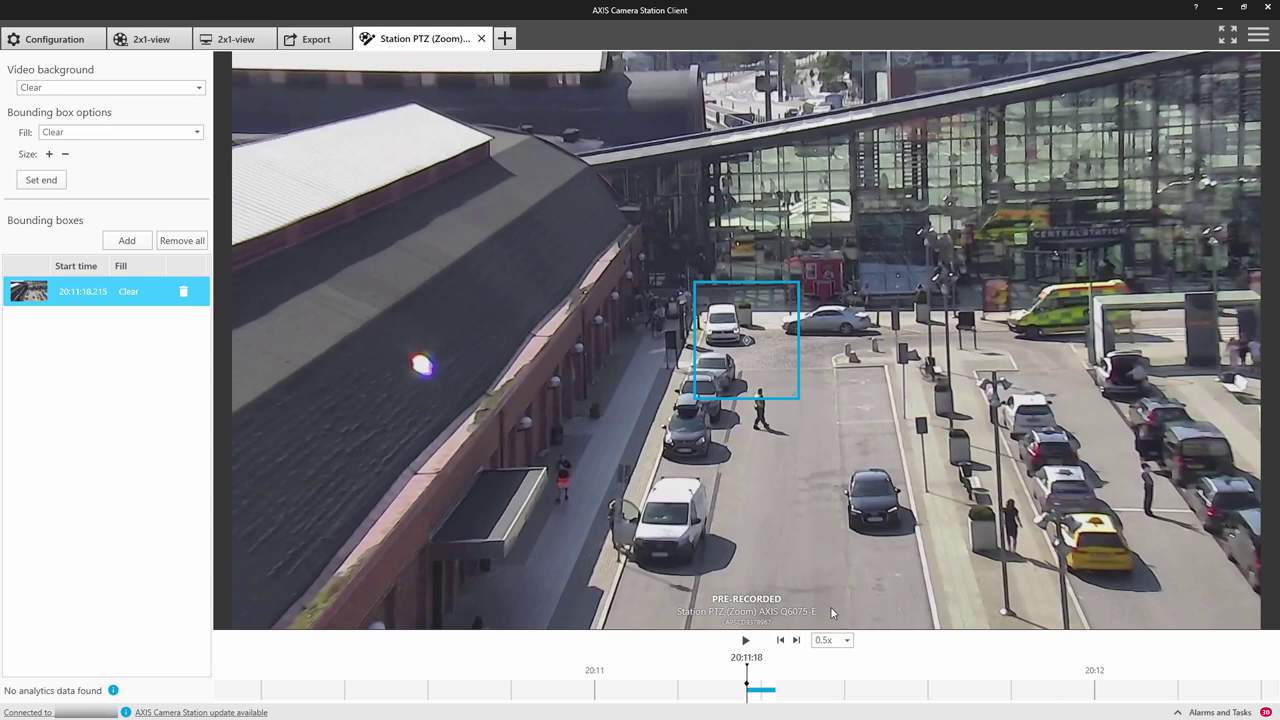
left_click(745, 641)
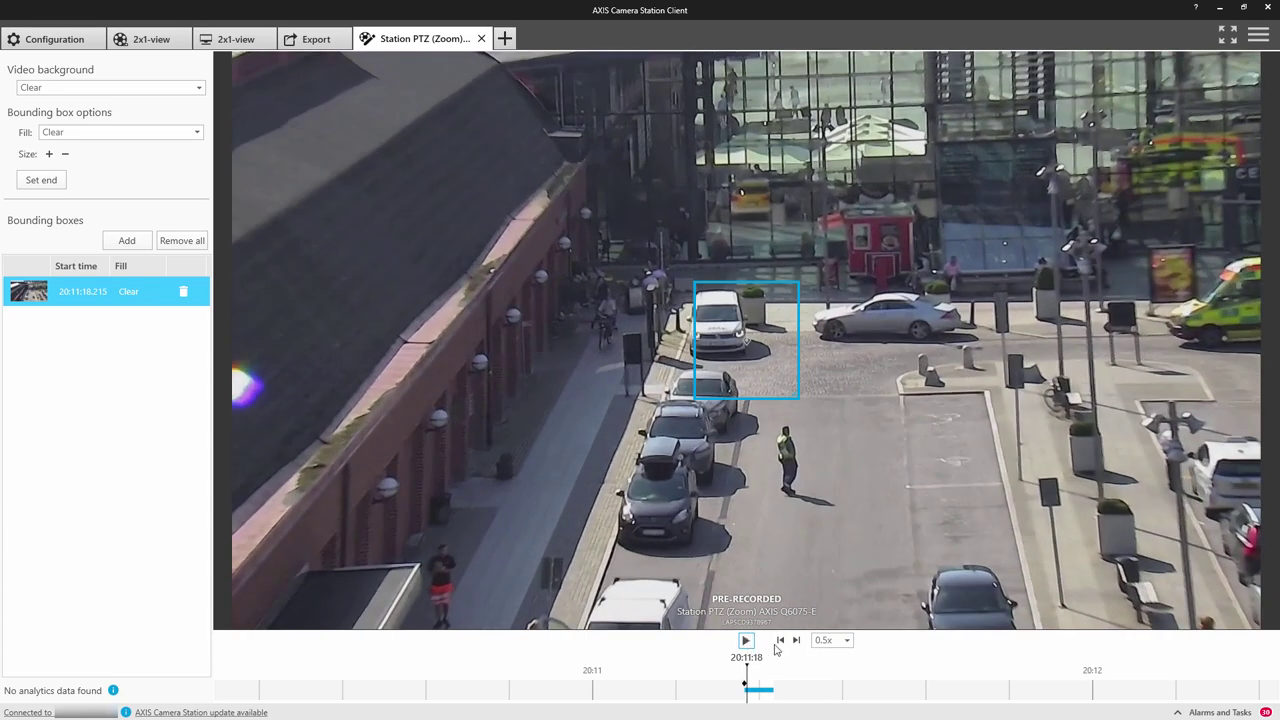
left_click(846, 641)
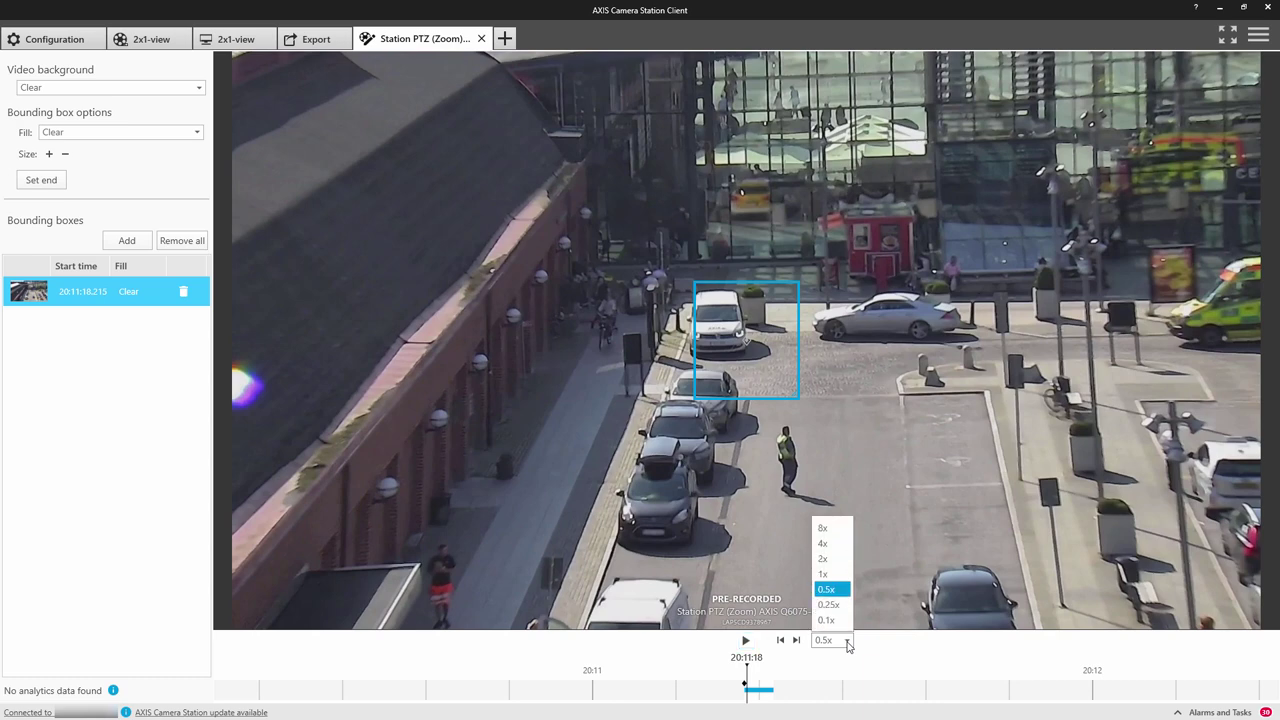
left_click(832, 605)
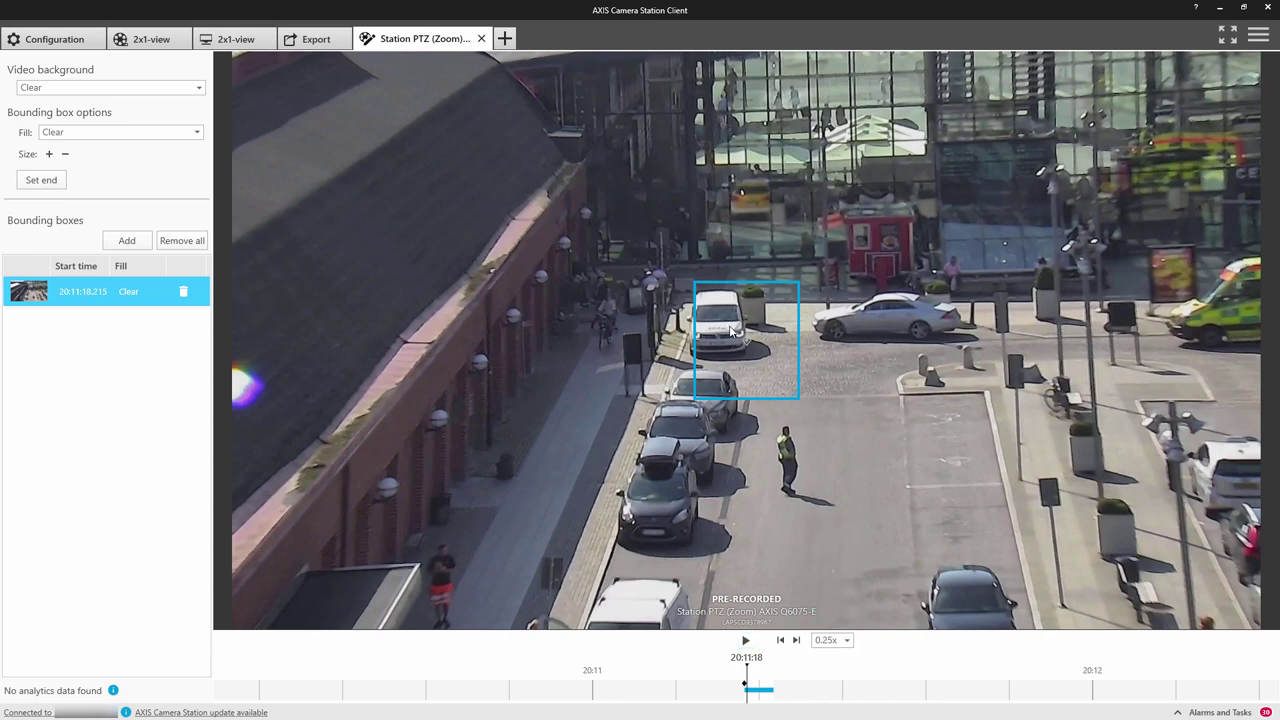
Step: Move the box onto the white van and resize it to frame the van as it moves
left_click_drag(732, 332, 717, 328)
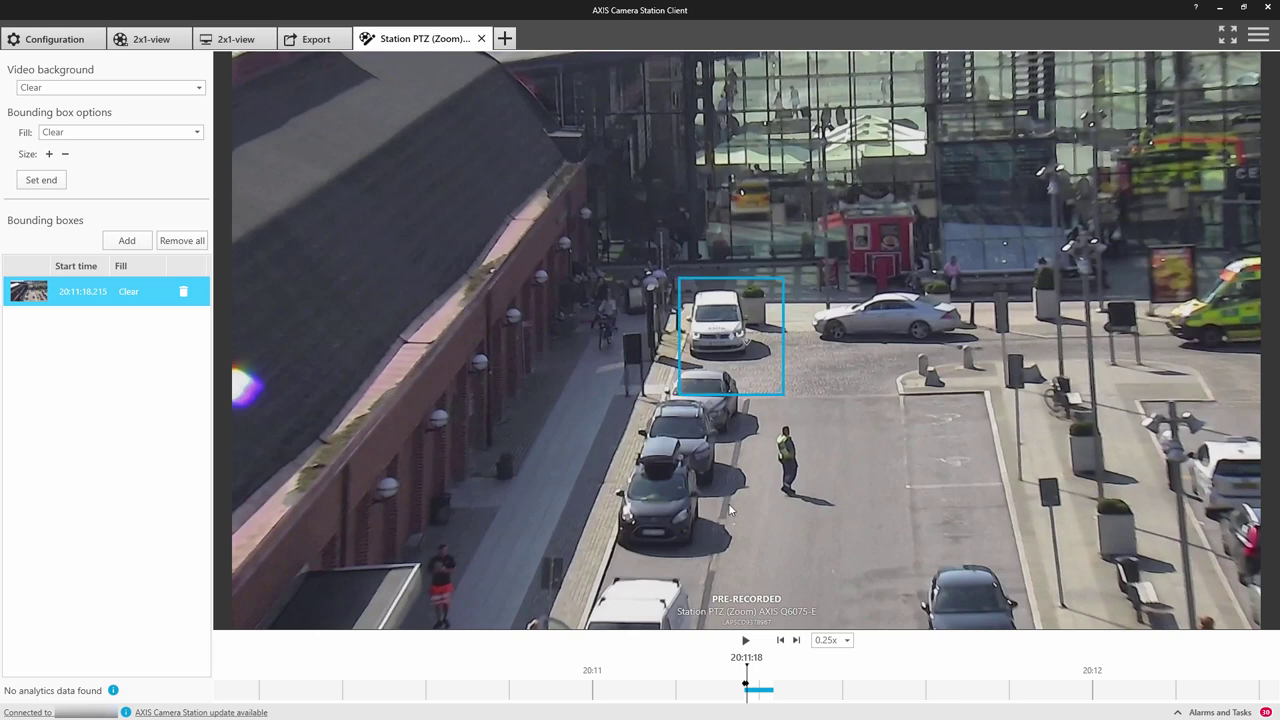
left_click(746, 641)
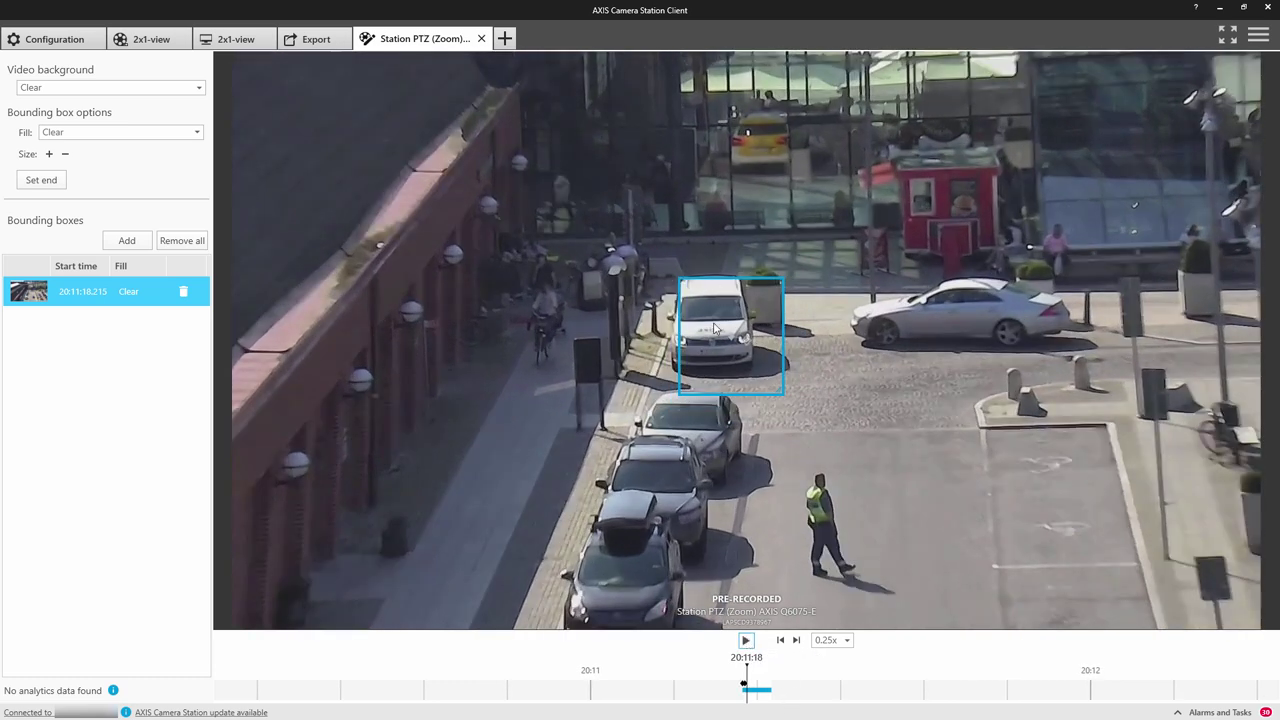
left_click_drag(717, 329, 792, 332)
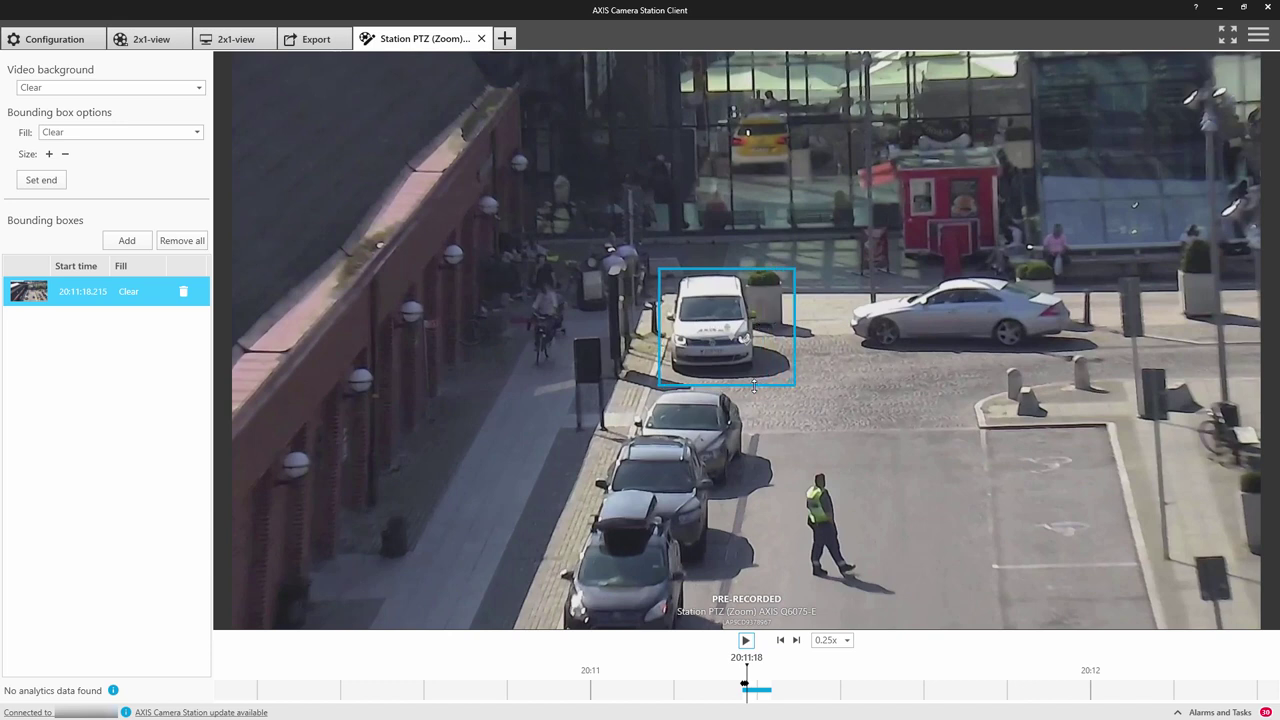
left_click_drag(754, 385, 742, 430)
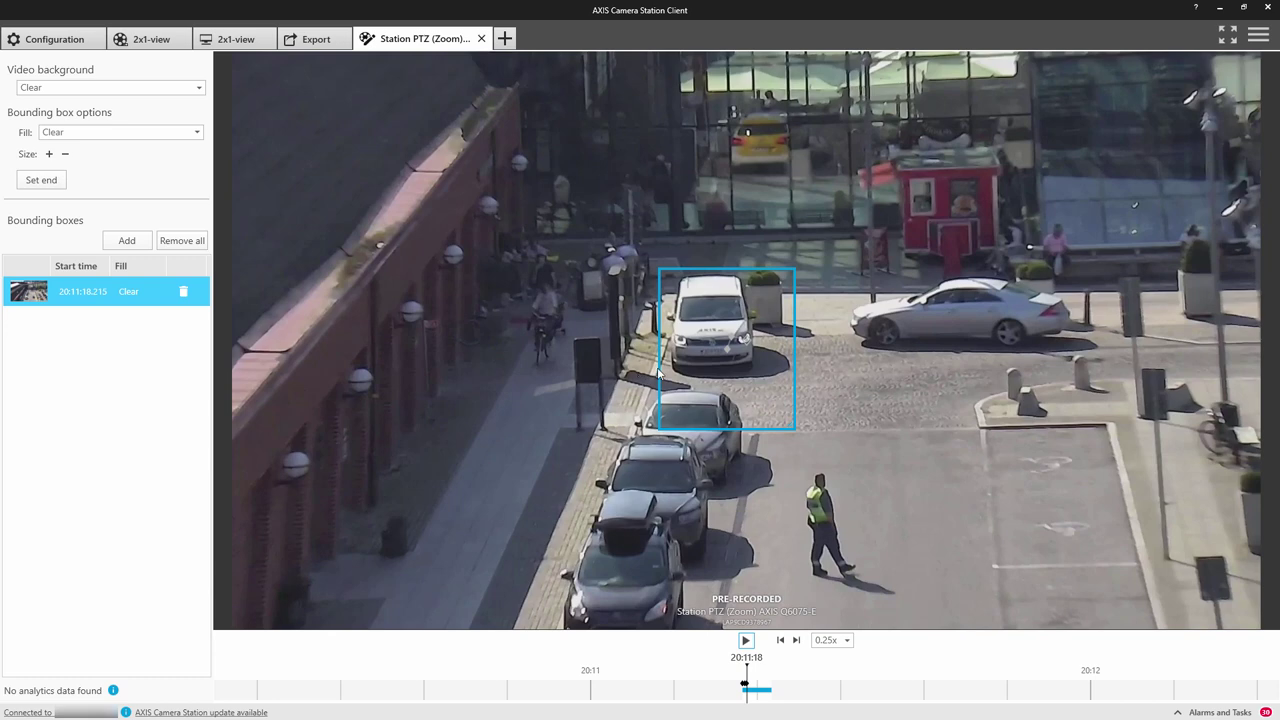
left_click_drag(656, 368, 643, 368)
left_click(745, 641)
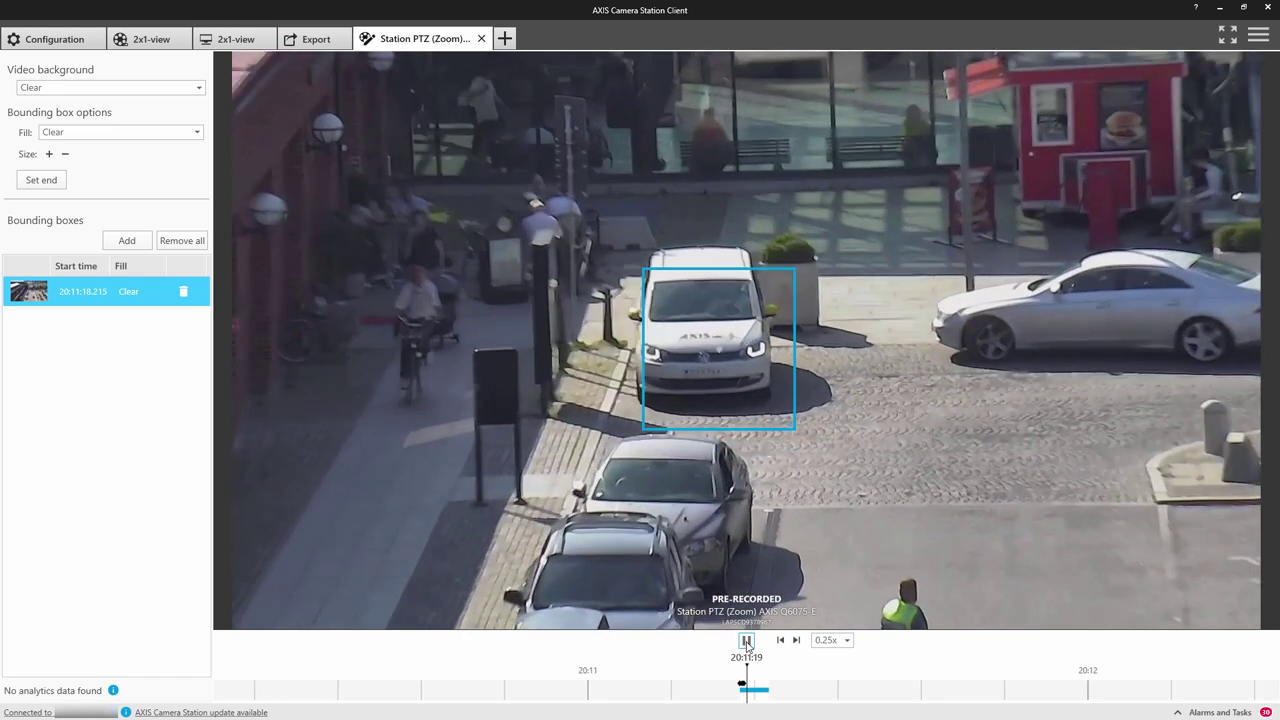
left_click(746, 641)
left_click_drag(736, 270, 736, 228)
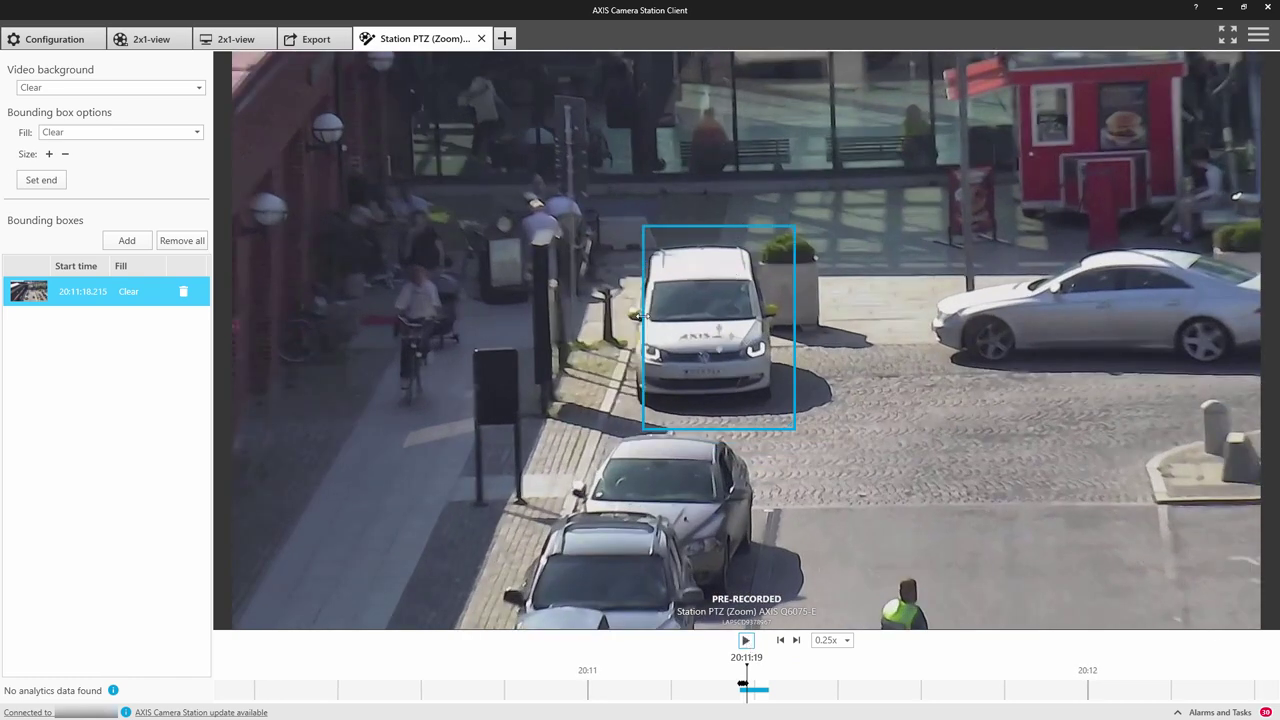
left_click_drag(640, 316, 591, 320)
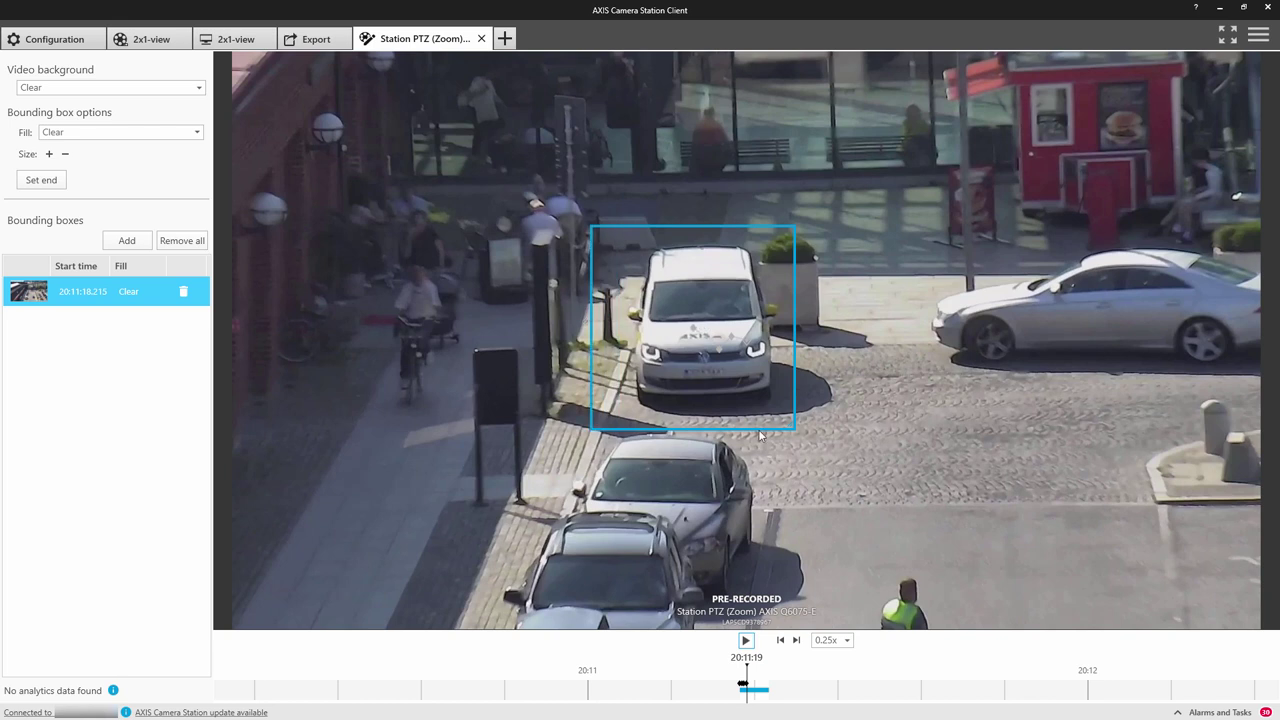
left_click_drag(760, 430, 760, 485)
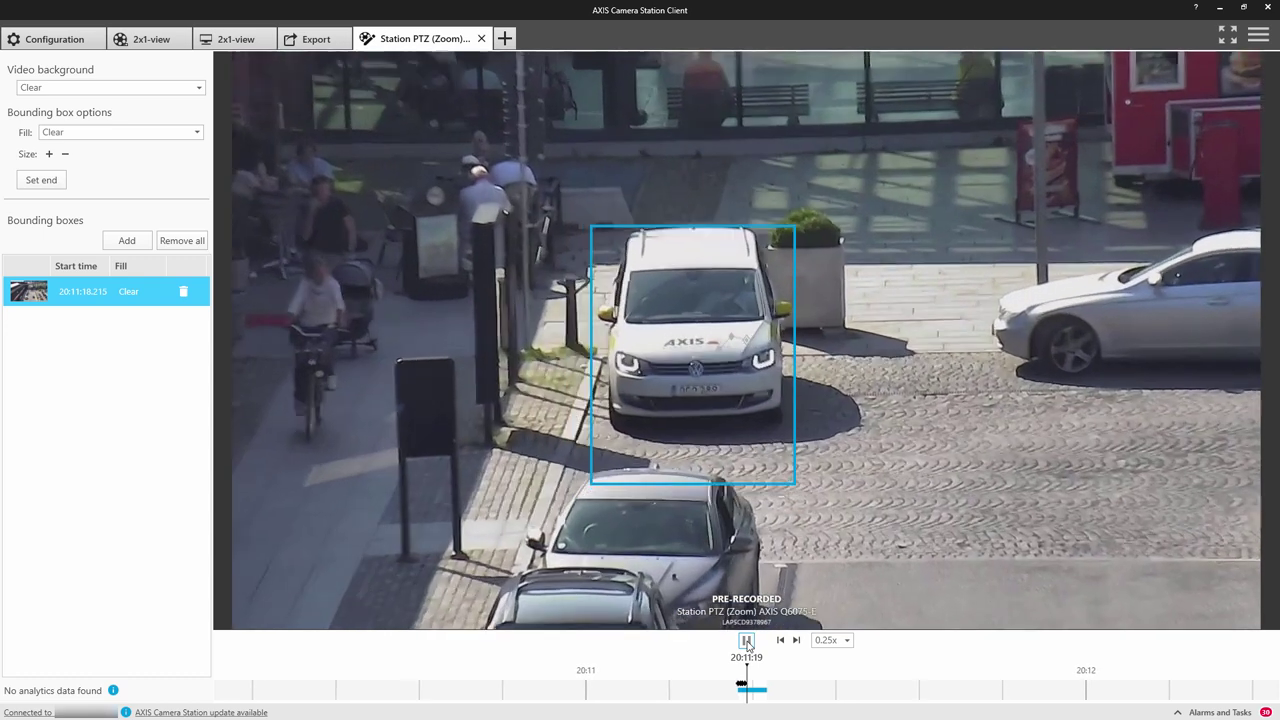
Step: Pause and enlarge the box above, to the right and to the left of the van
left_click(746, 641)
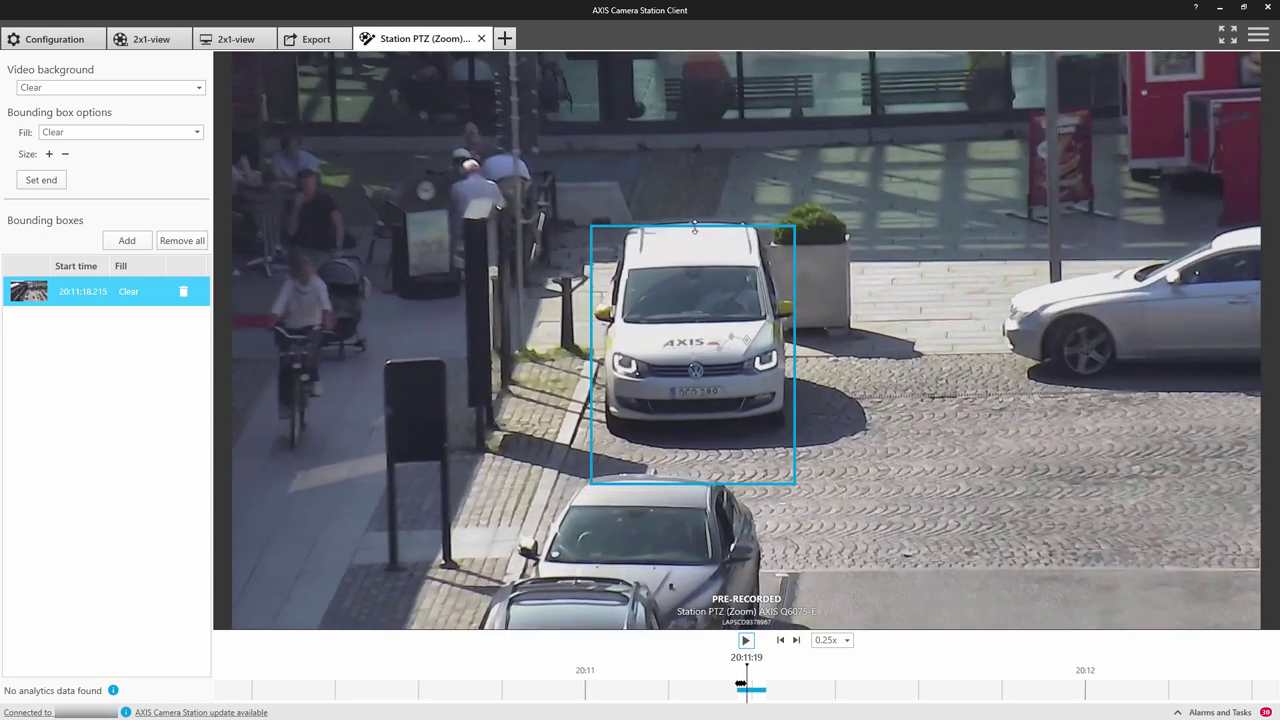
left_click_drag(695, 229, 695, 184)
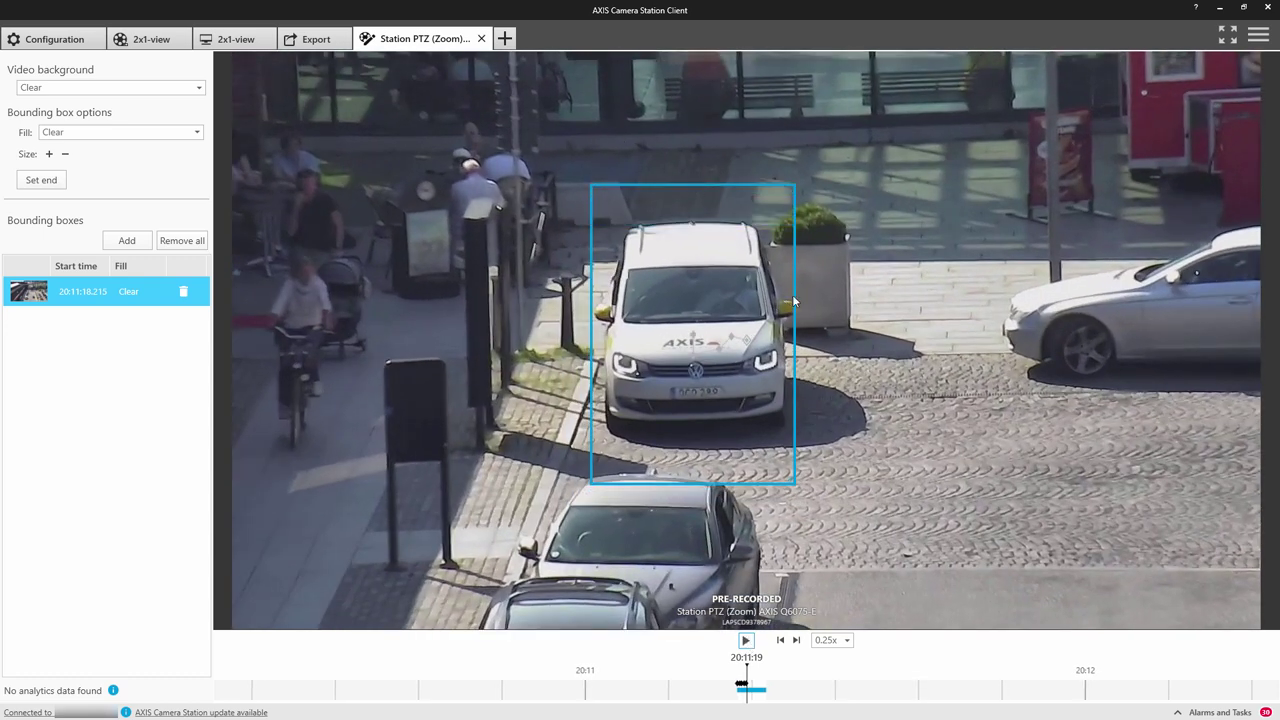
left_click_drag(793, 300, 837, 325)
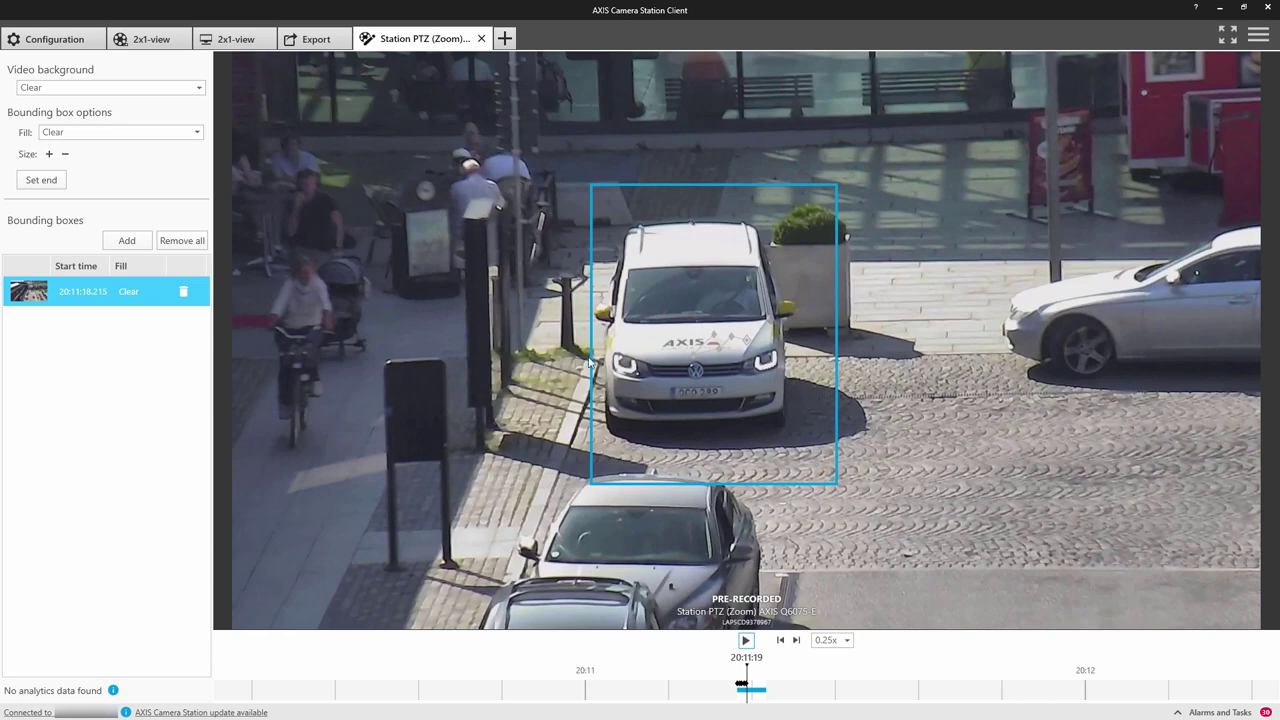
left_click_drag(592, 357, 541, 358)
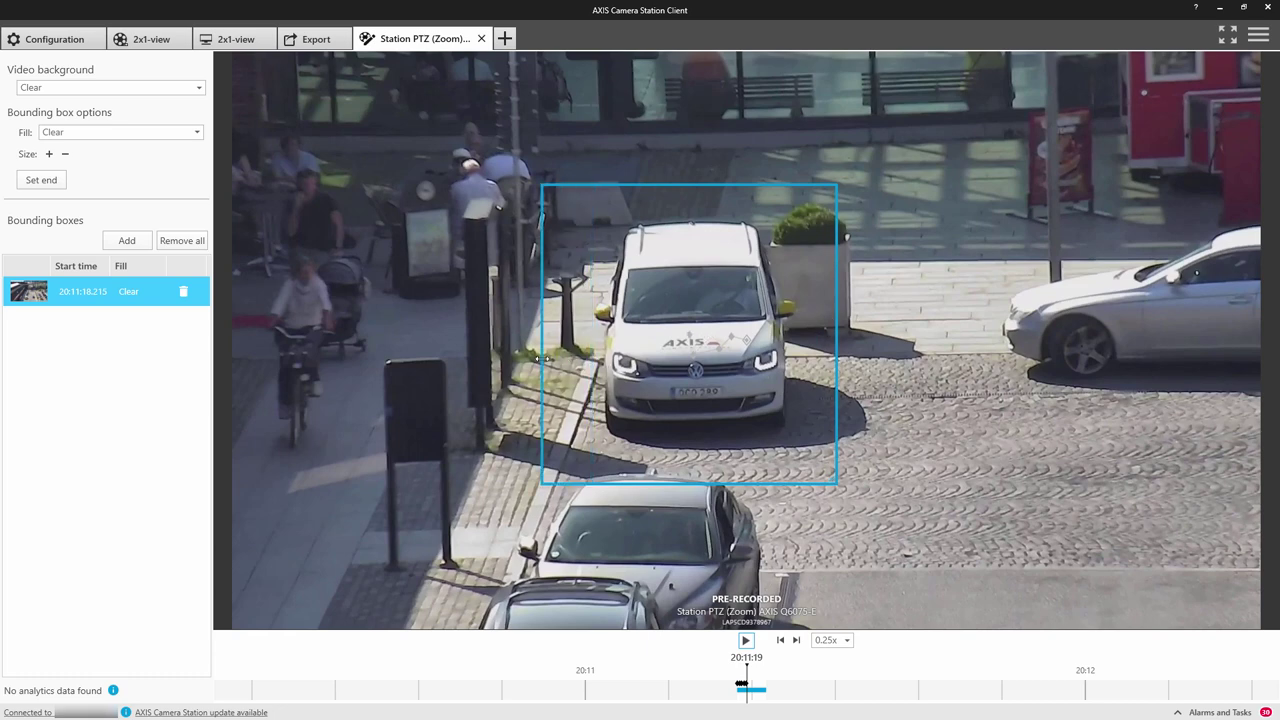
Step: Advance playback, readjust the box's bottom, top and left edges, then replay to check tracking
left_click(746, 641)
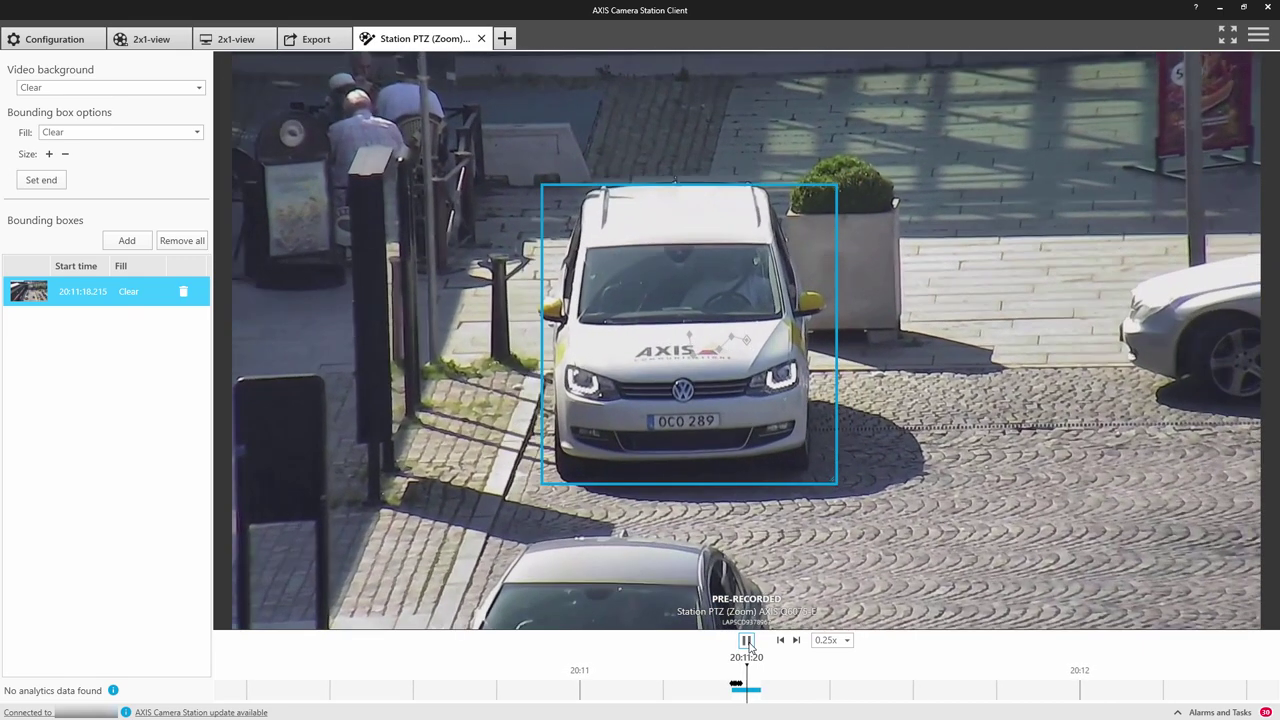
left_click(746, 641)
left_click_drag(739, 484, 739, 548)
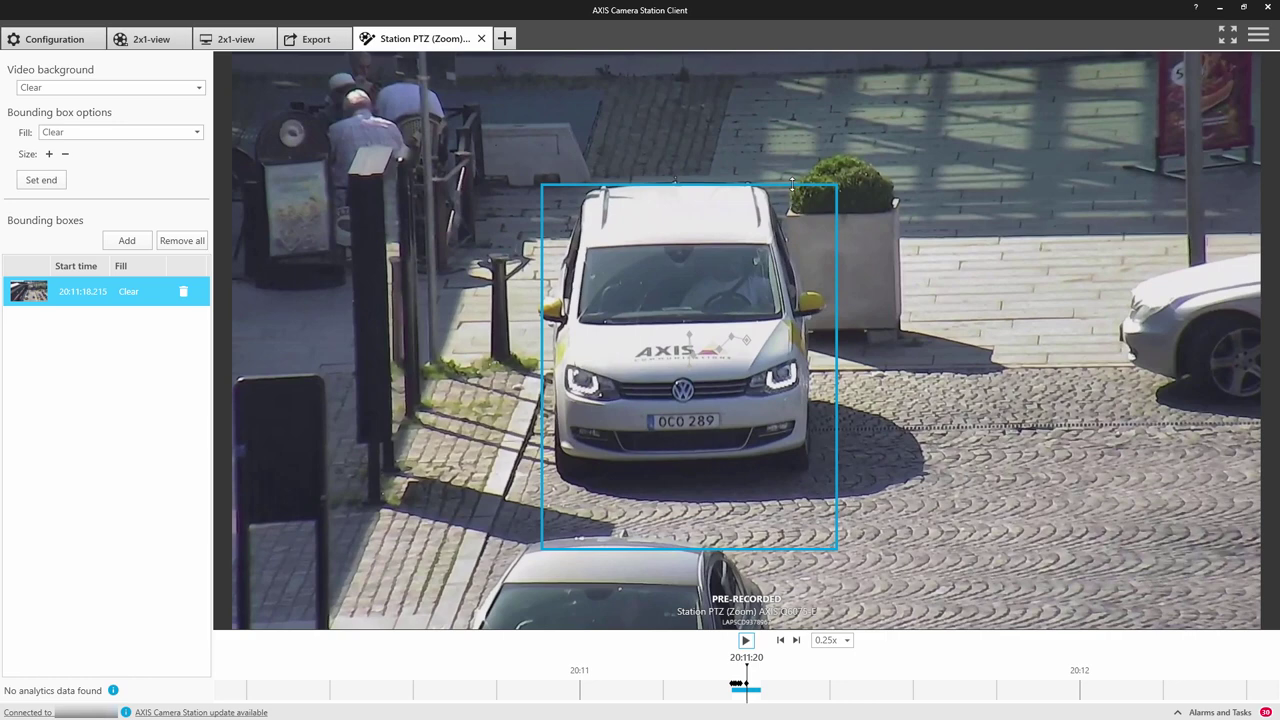
left_click_drag(792, 183, 784, 155)
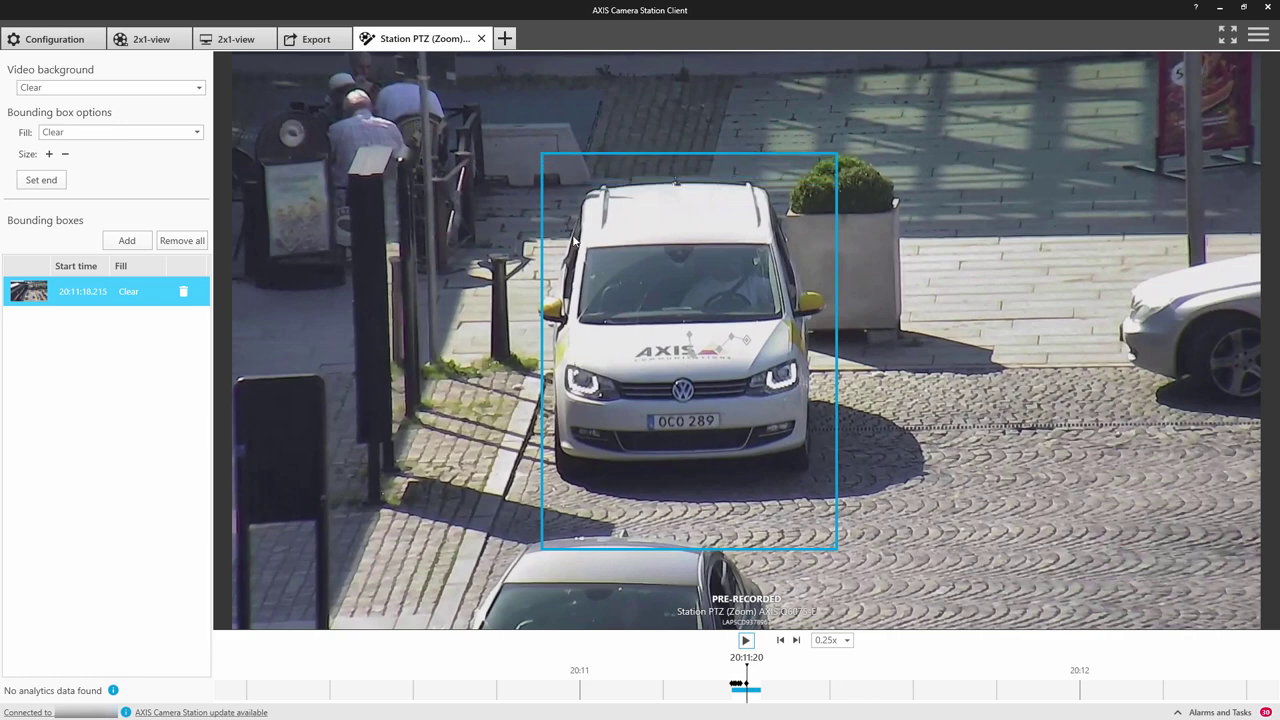
left_click_drag(541, 255, 519, 258)
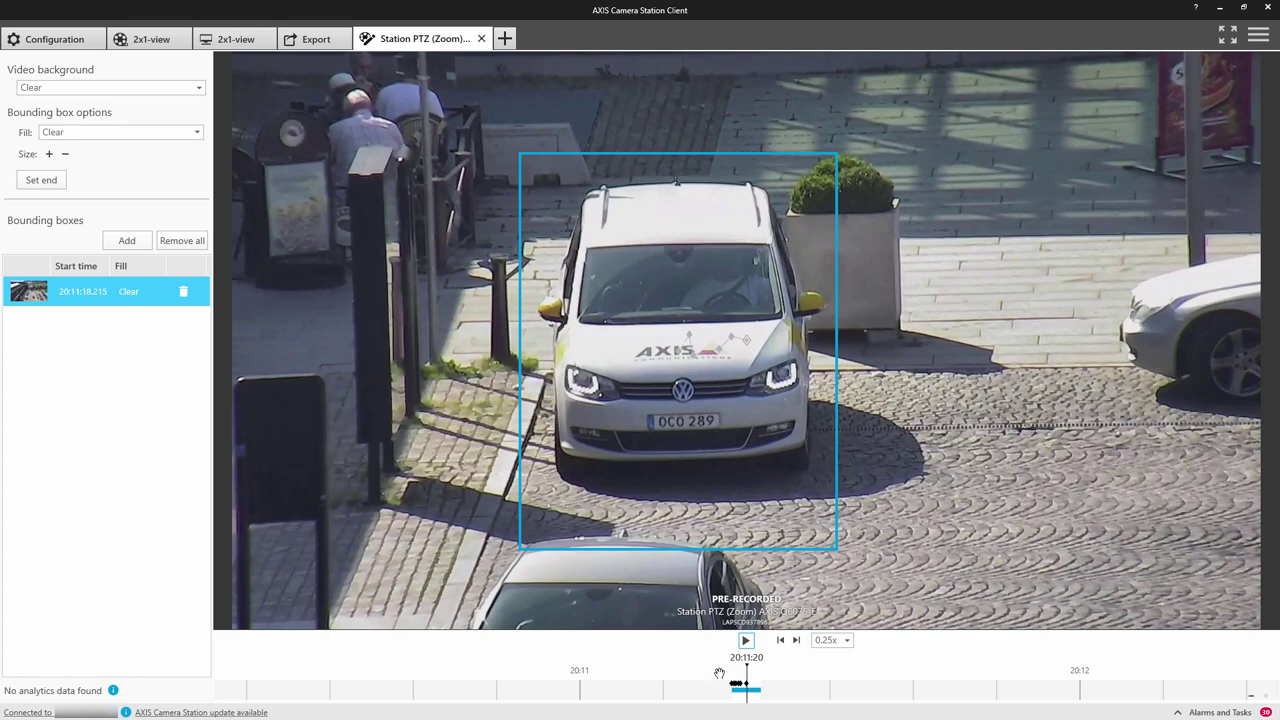
left_click(746, 641)
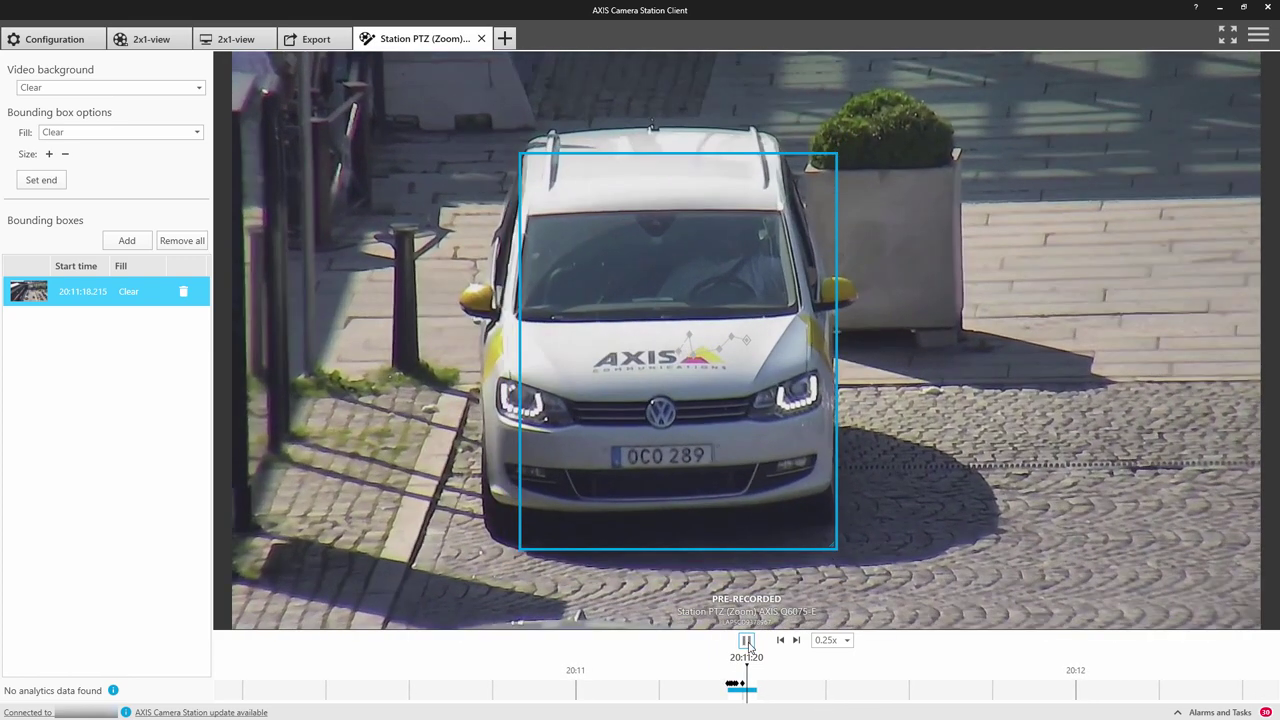
left_click(746, 641)
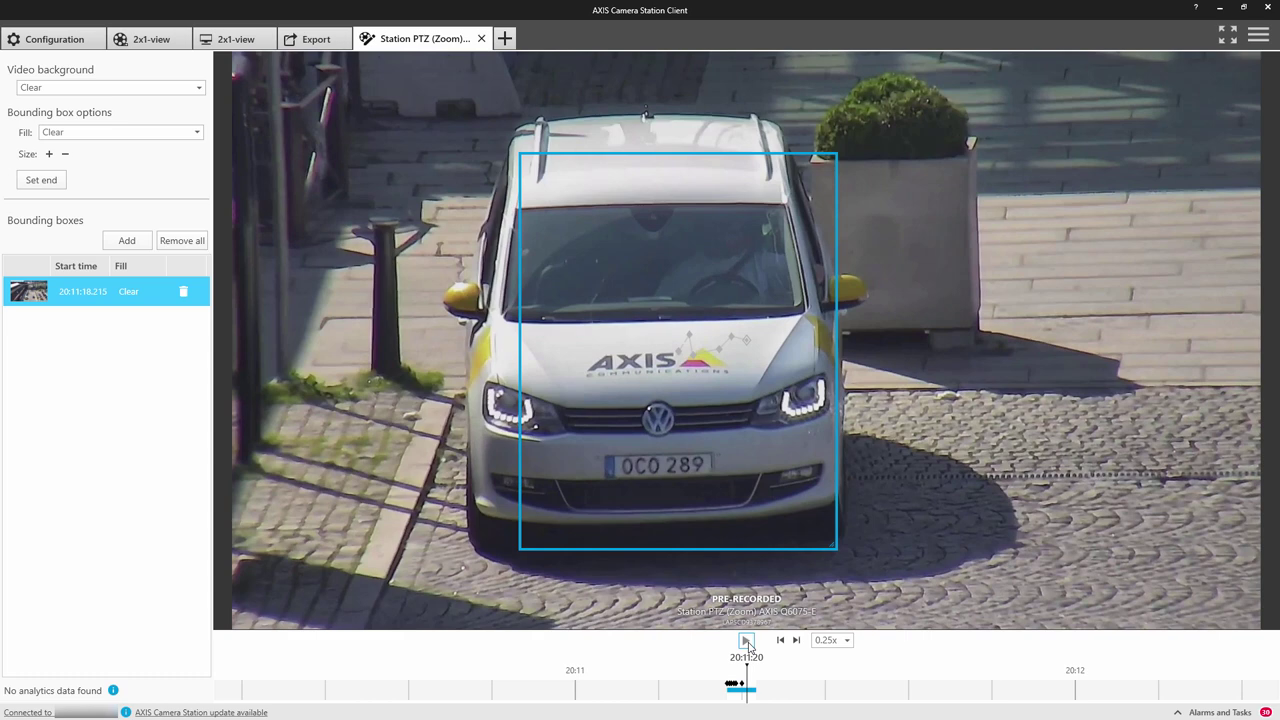
left_click(746, 641)
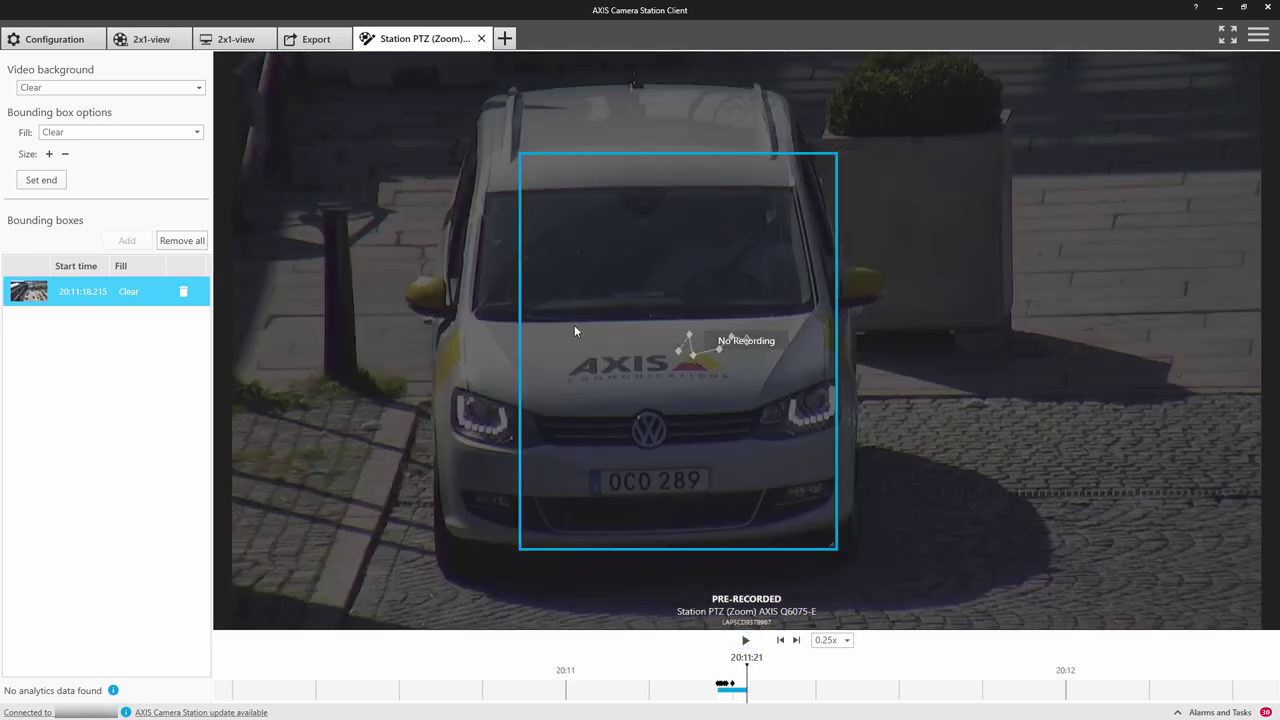
Step: Pixelate everything outside the van's bounding box with Pixelate all but this
right_click(574, 325)
mouse_move(596, 352)
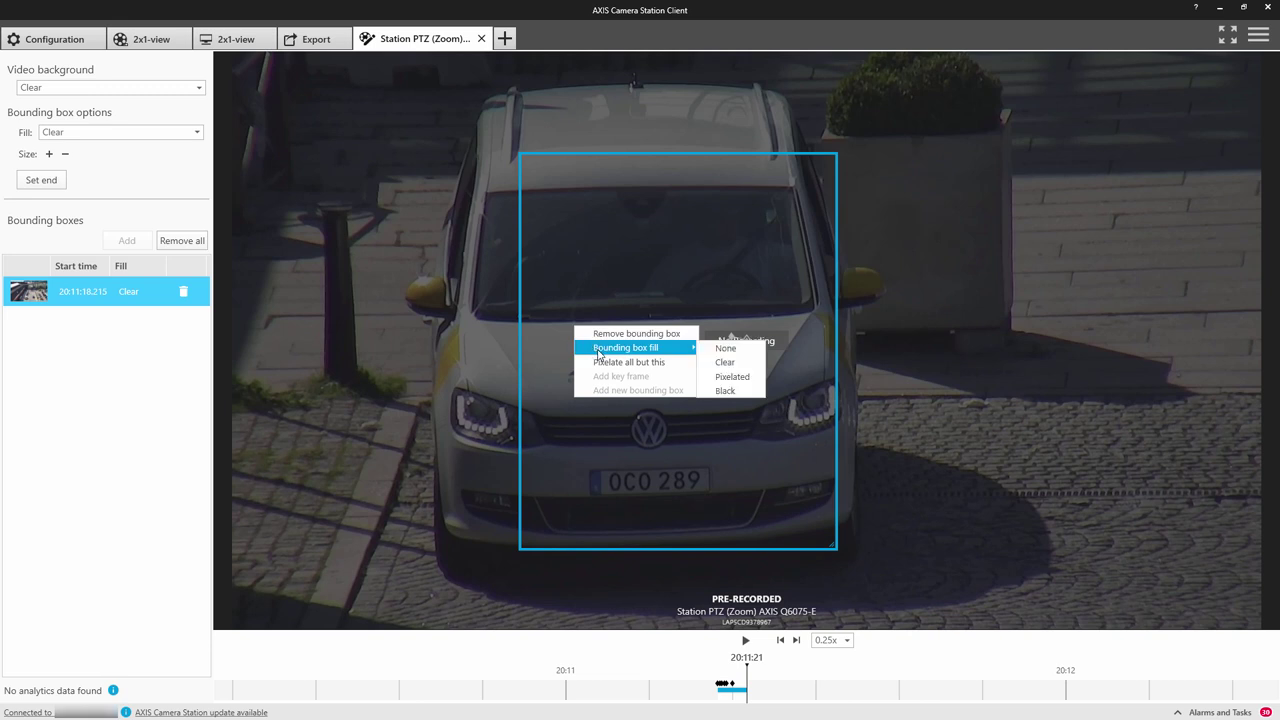
left_click(610, 363)
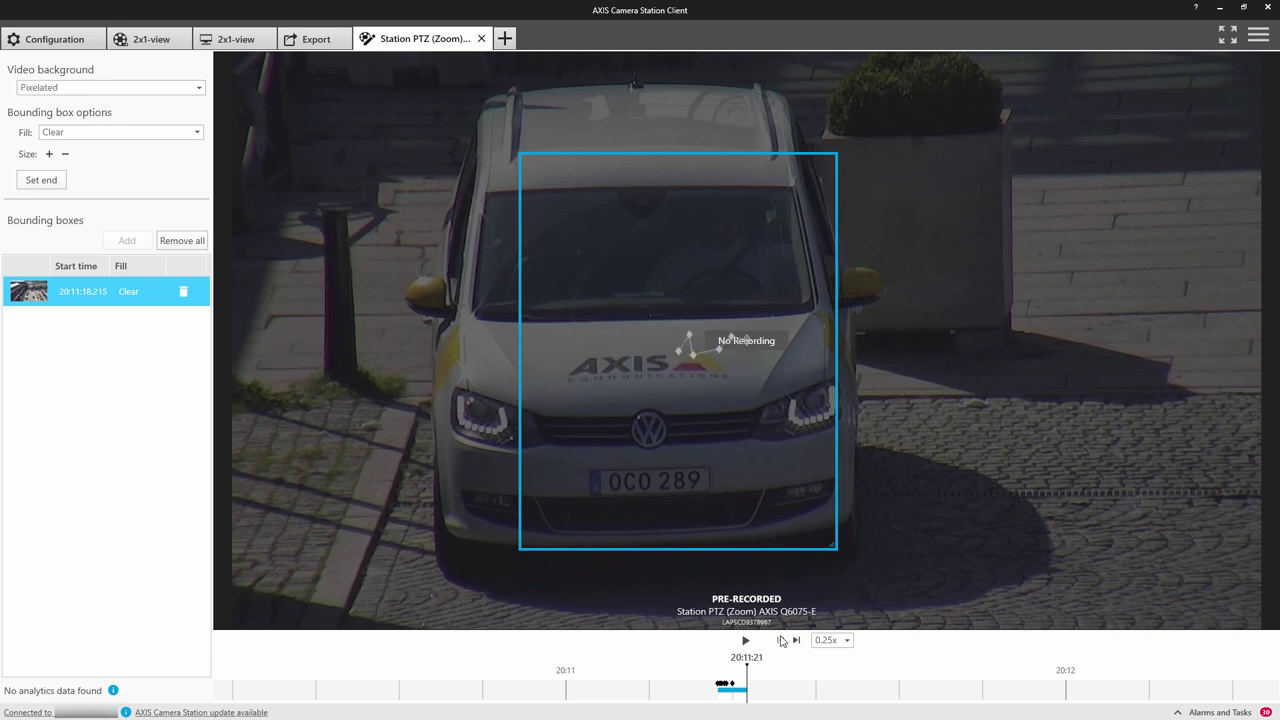
Step: Rewind to 20:11:19, play and pause on the van, and set playback speed to 1x
left_click_drag(775, 686, 797, 686)
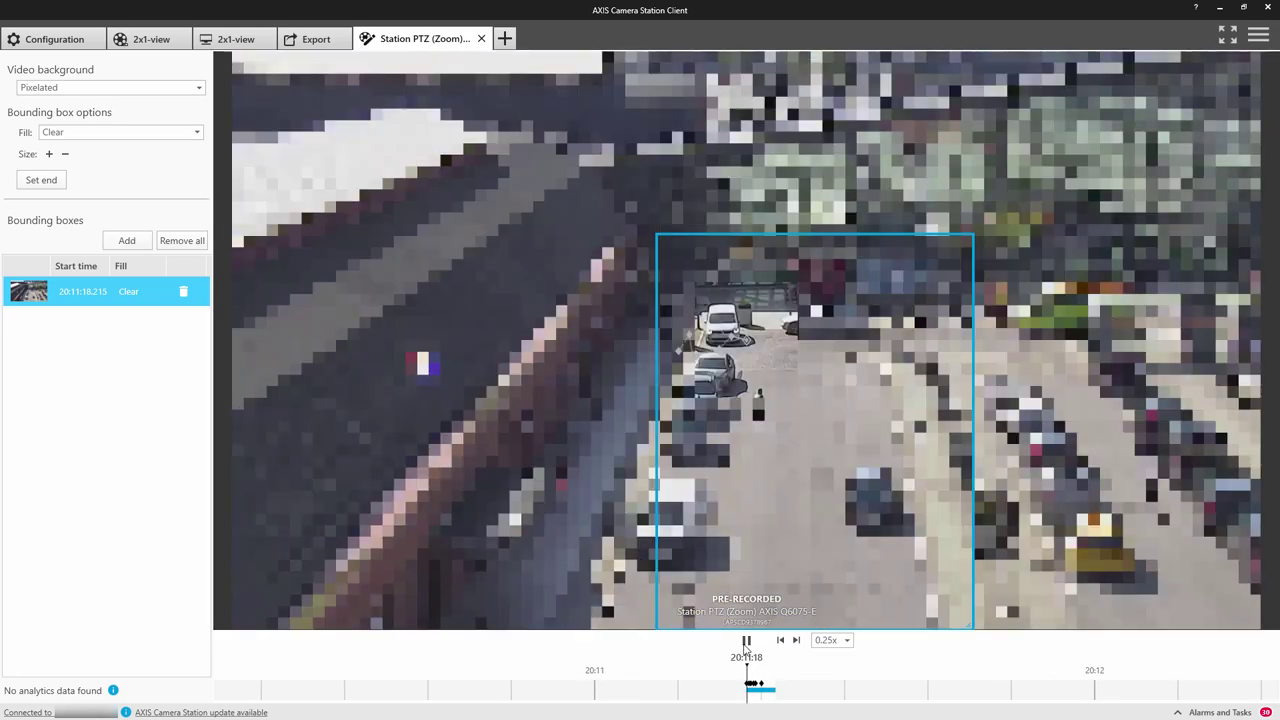
left_click(746, 641)
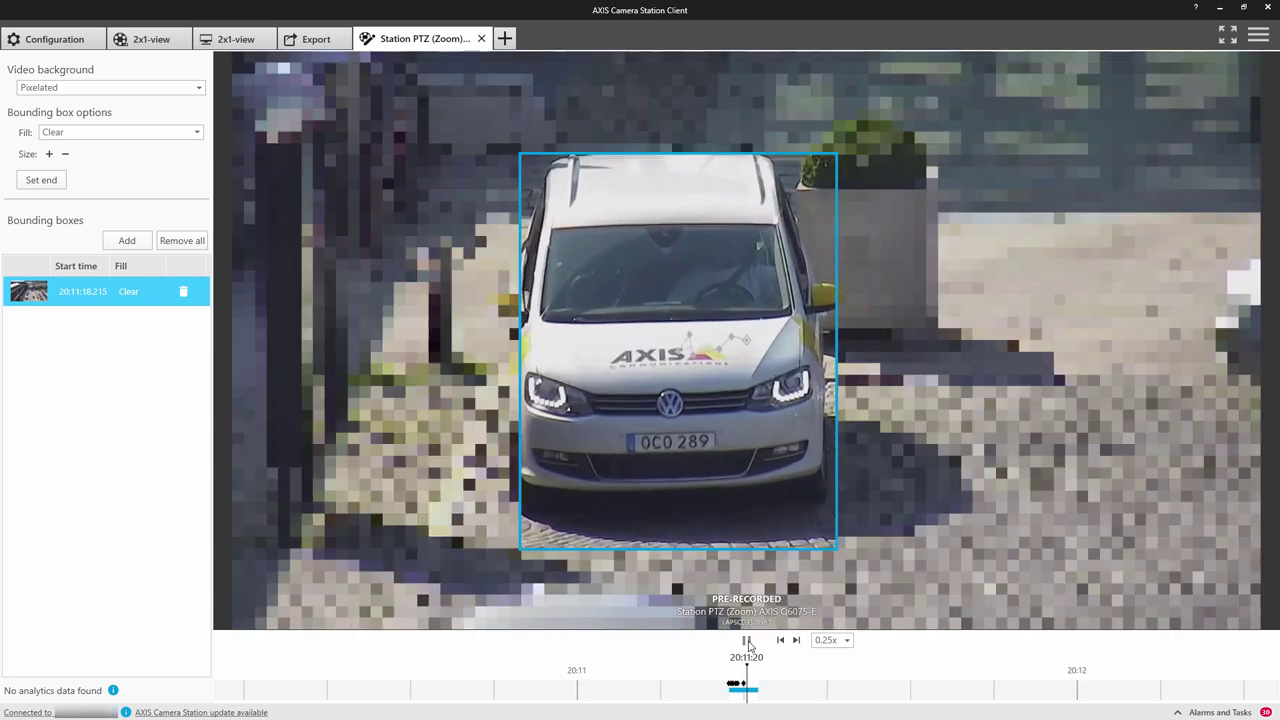
left_click(747, 641)
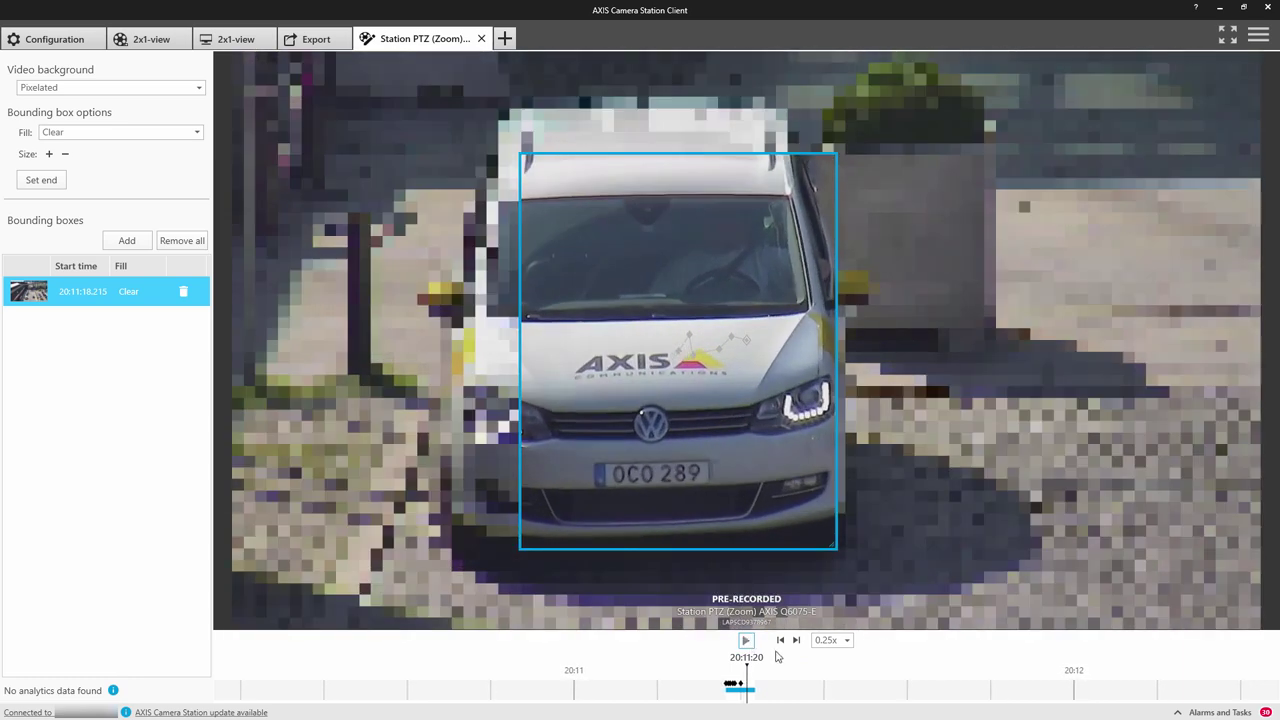
left_click(846, 641)
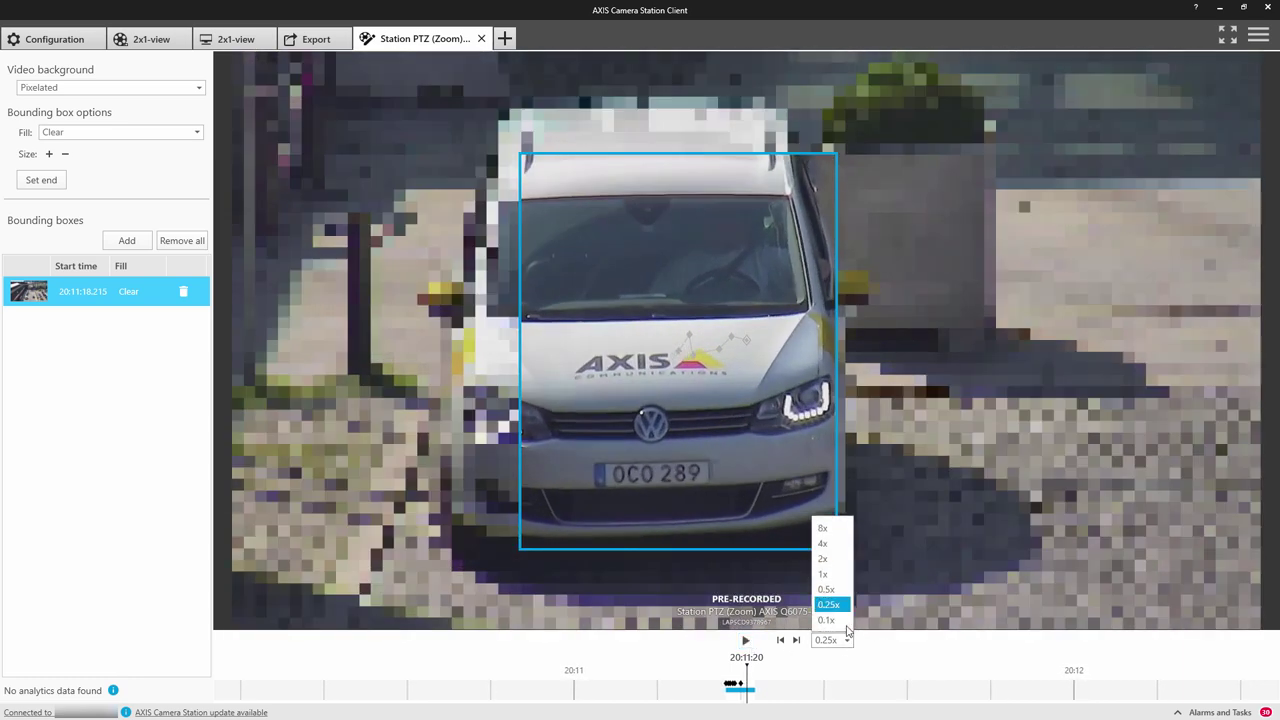
left_click(834, 574)
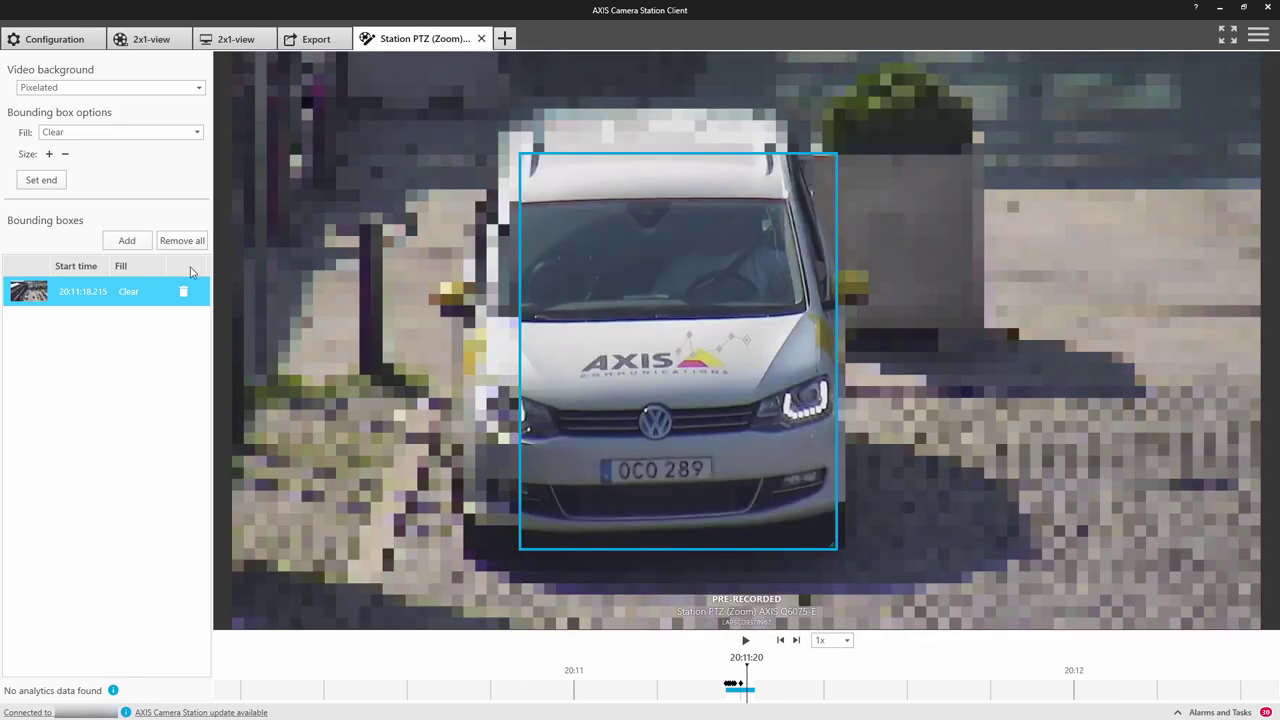
Step: Close the Station PTZ (Zoom) editor and play the edited Zoom recording preview
left_click(482, 40)
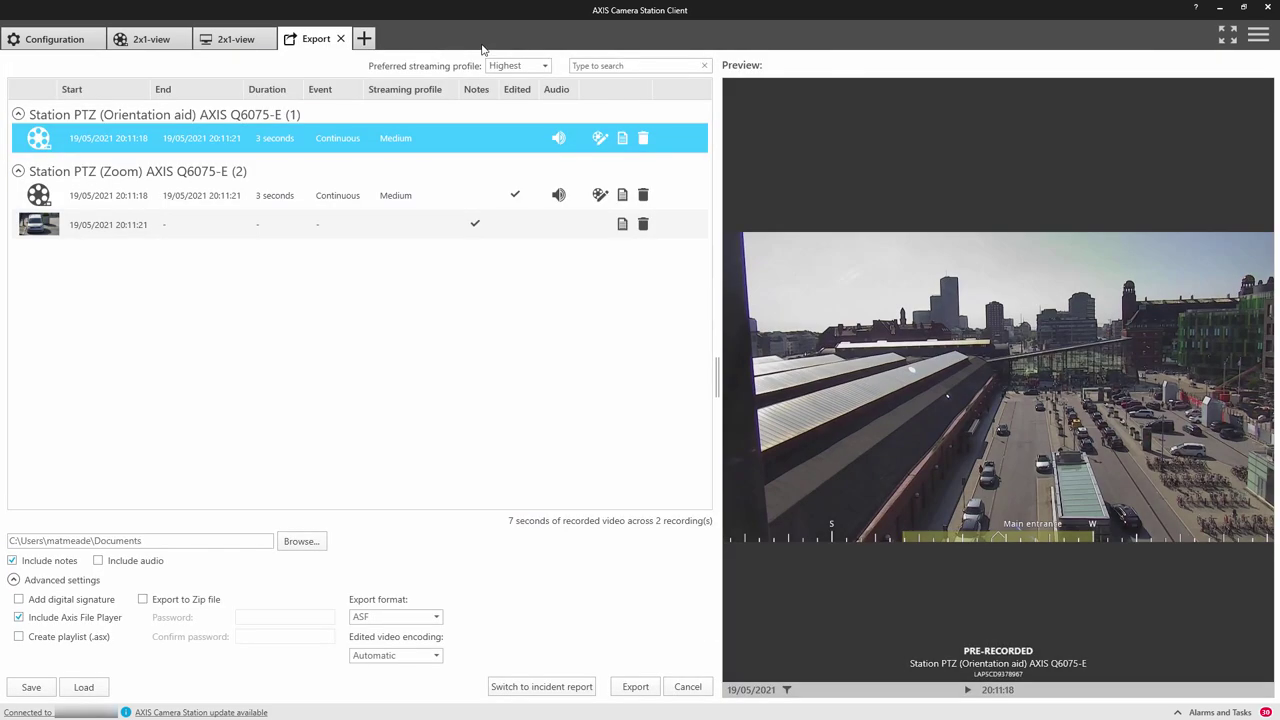
left_click(455, 192)
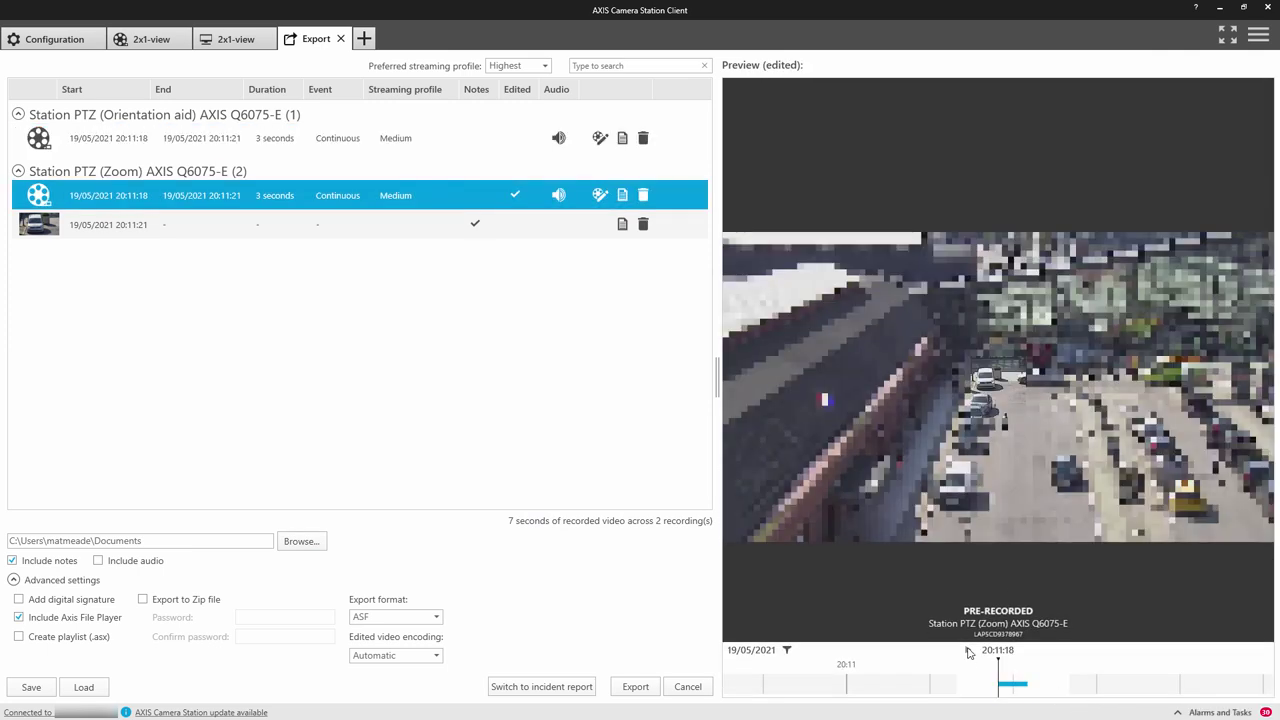
left_click(968, 652)
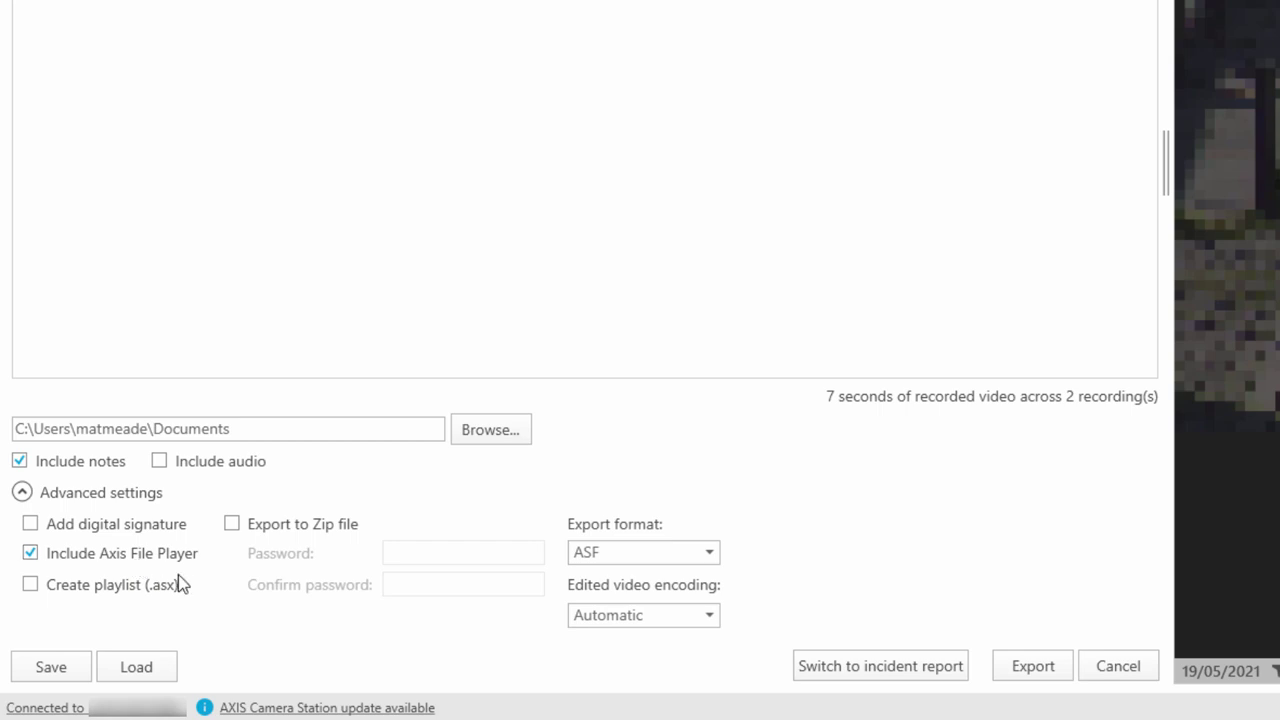
Step: Keep ASF as the export format with AXIS File Player included and export
left_click(703, 560)
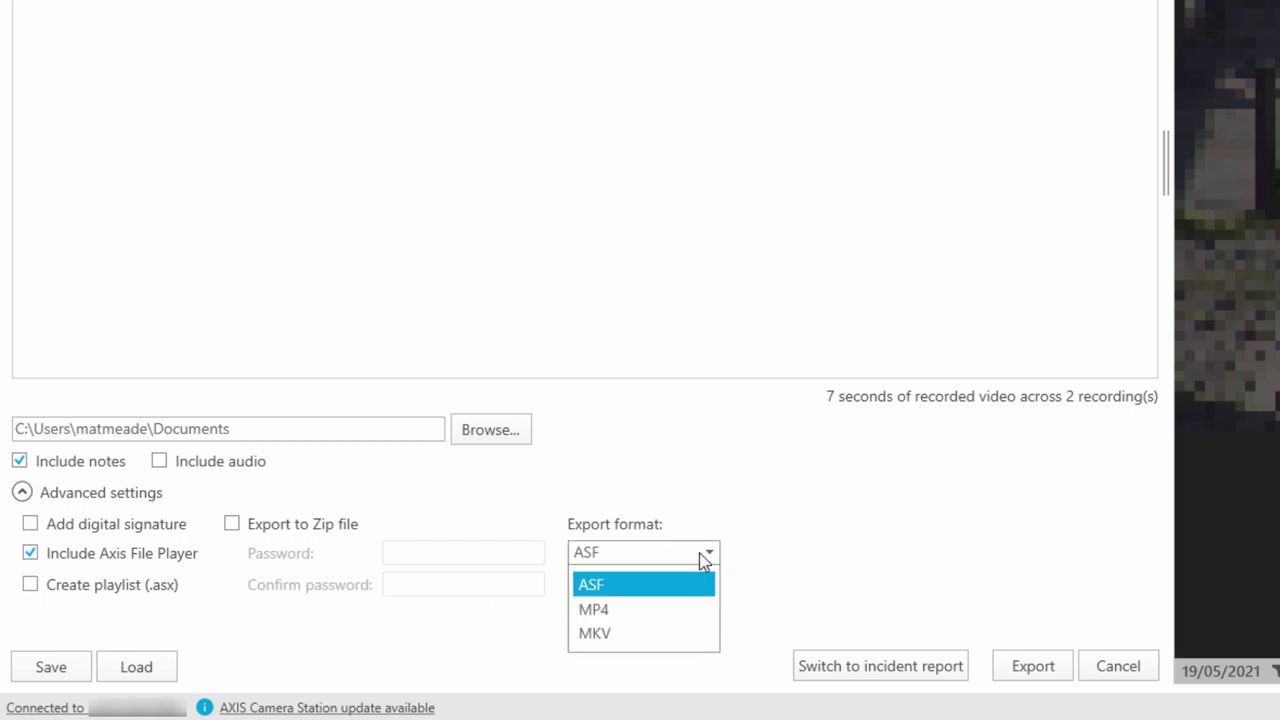
left_click(703, 560)
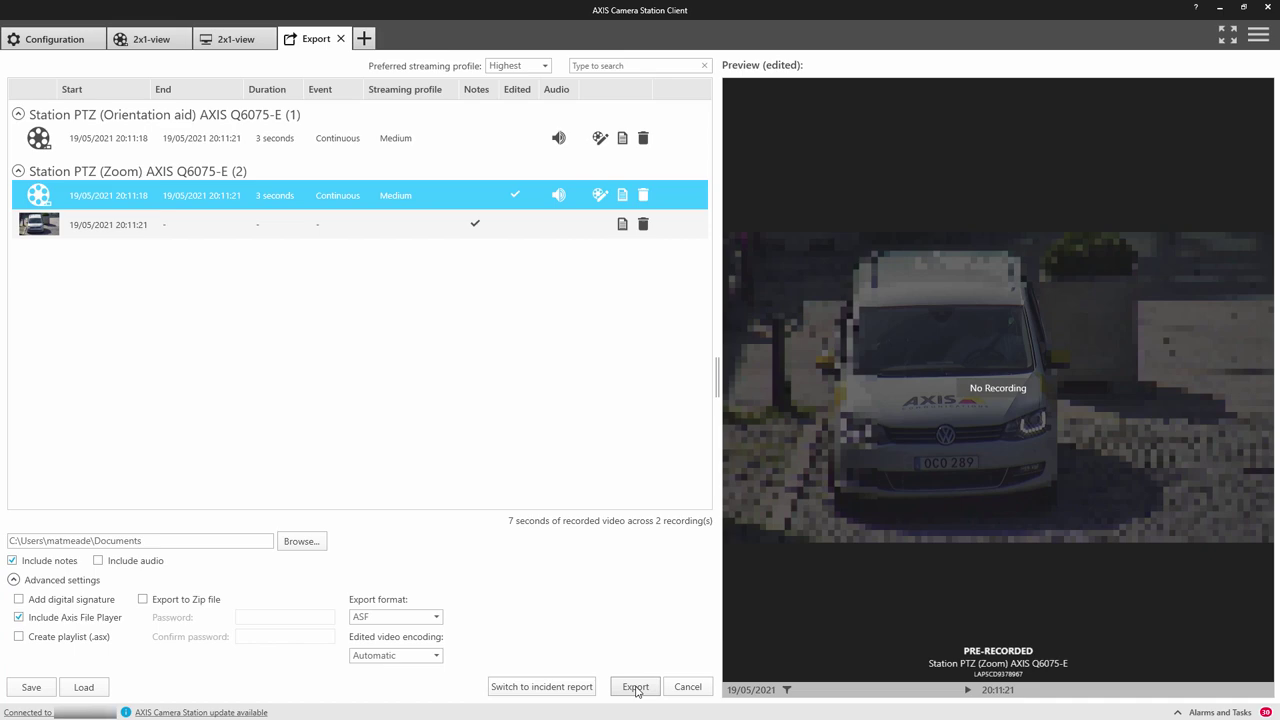
left_click(635, 687)
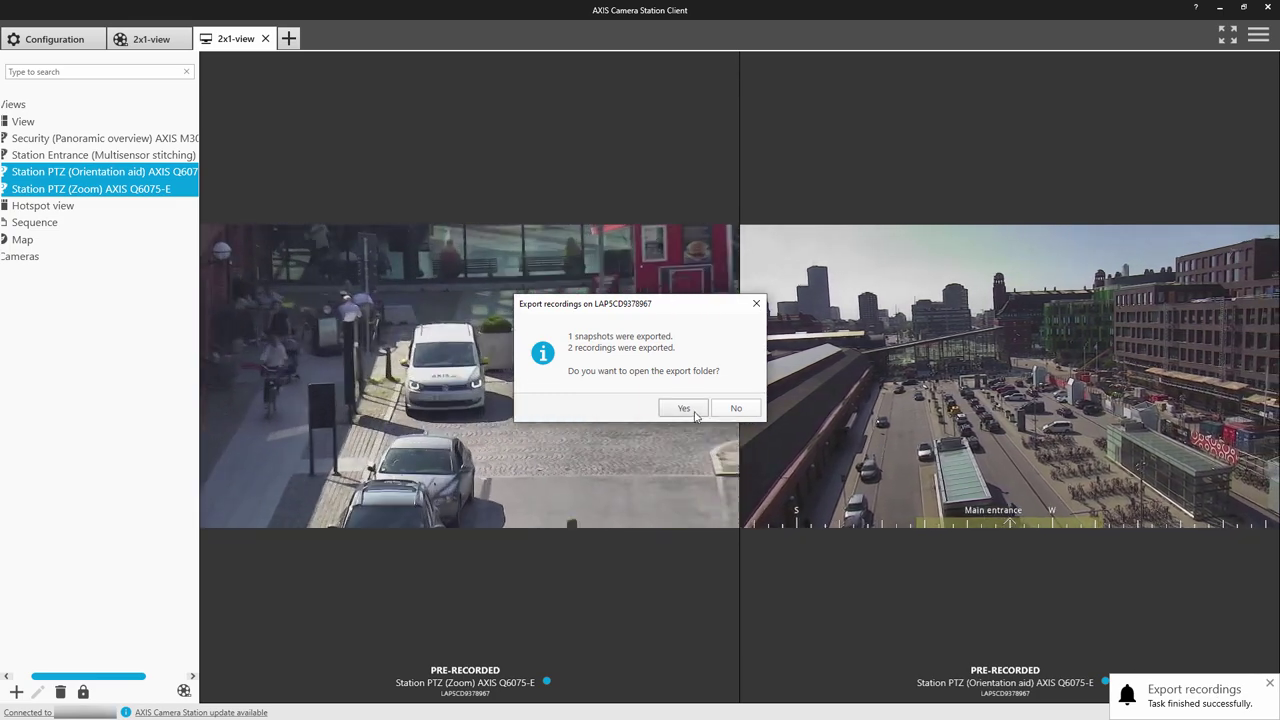
Step: Open the export folder and select both exported .asf recordings
left_click(689, 409)
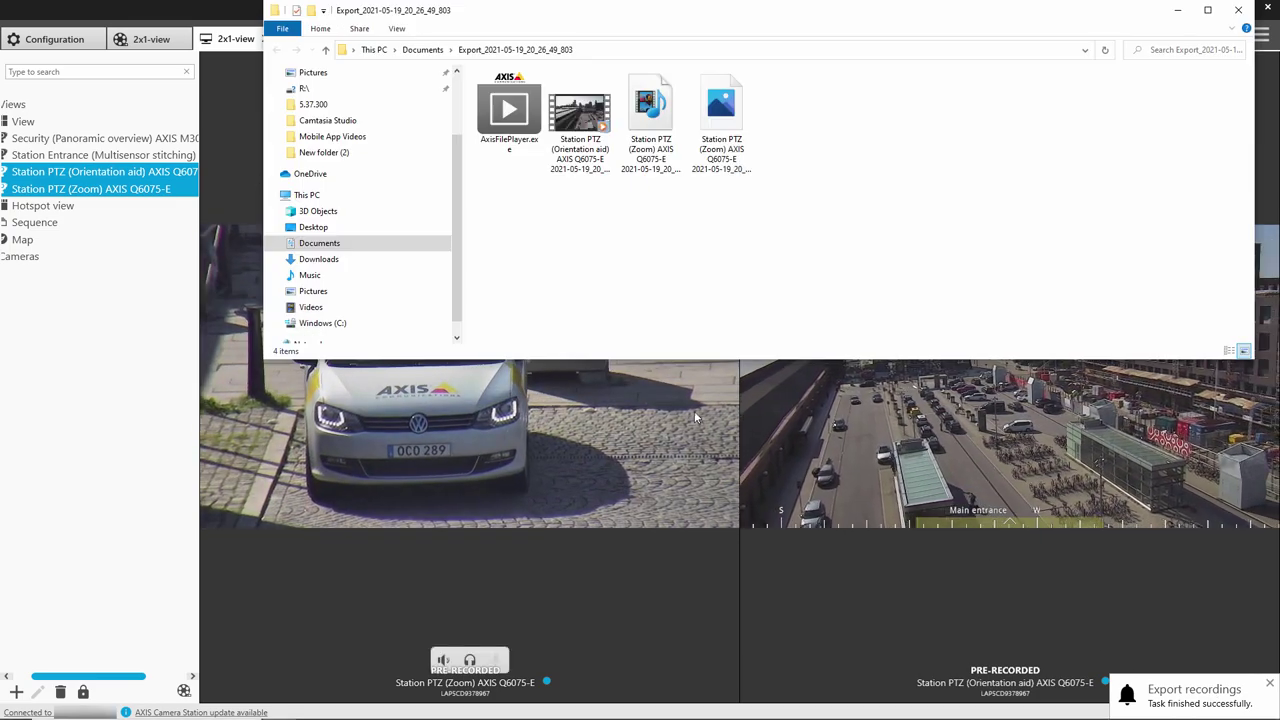
left_click_drag(658, 195, 509, 110)
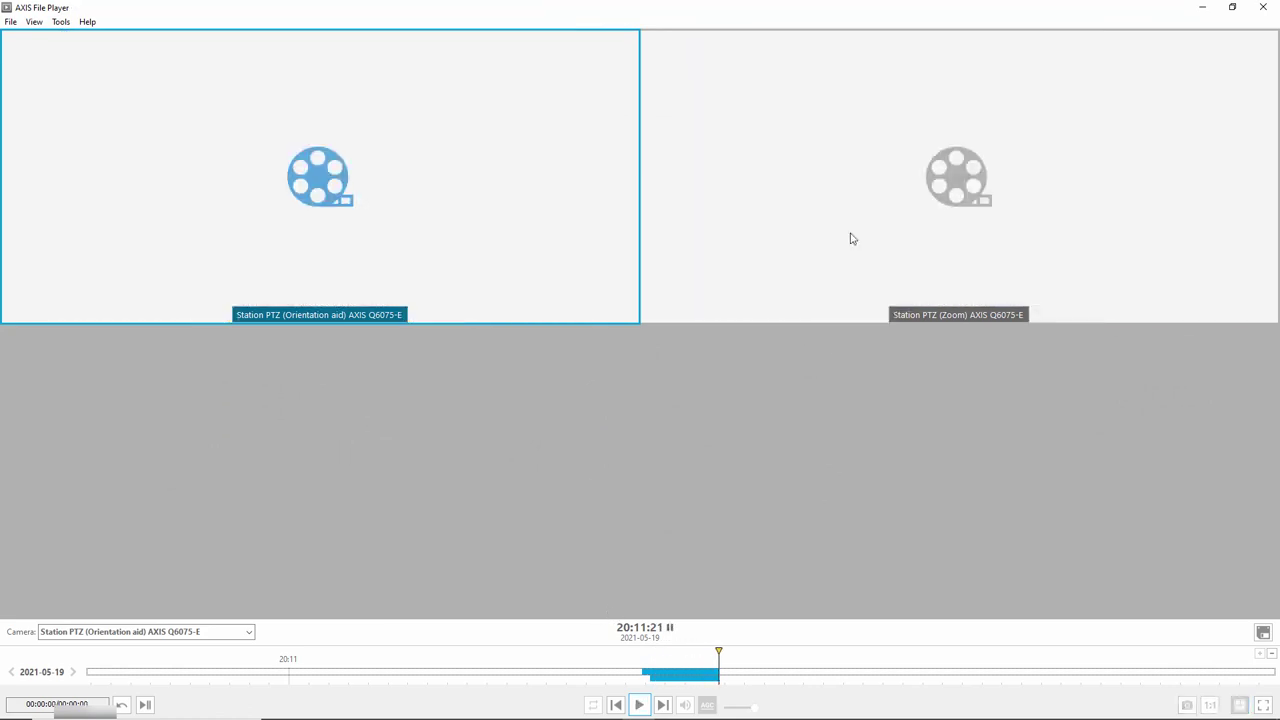
Step: Replay the Zoom clip from the start full-size, then pause it
left_click(850, 238)
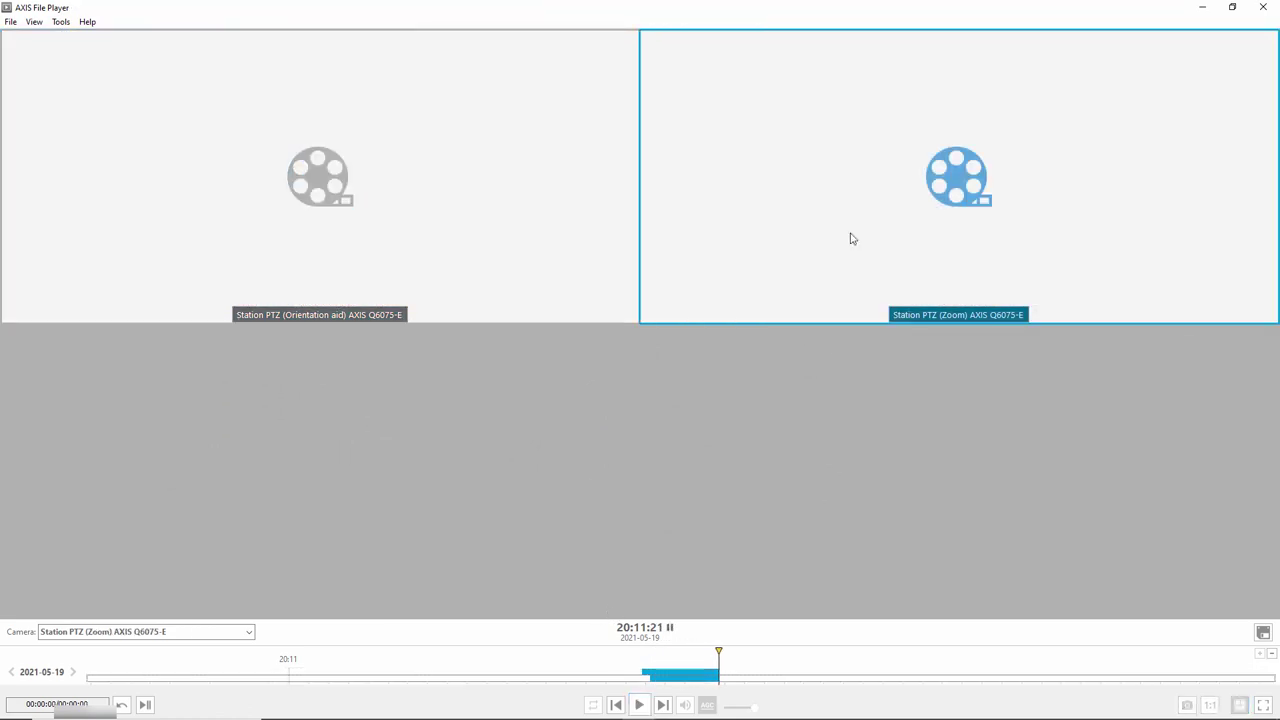
left_click(719, 655)
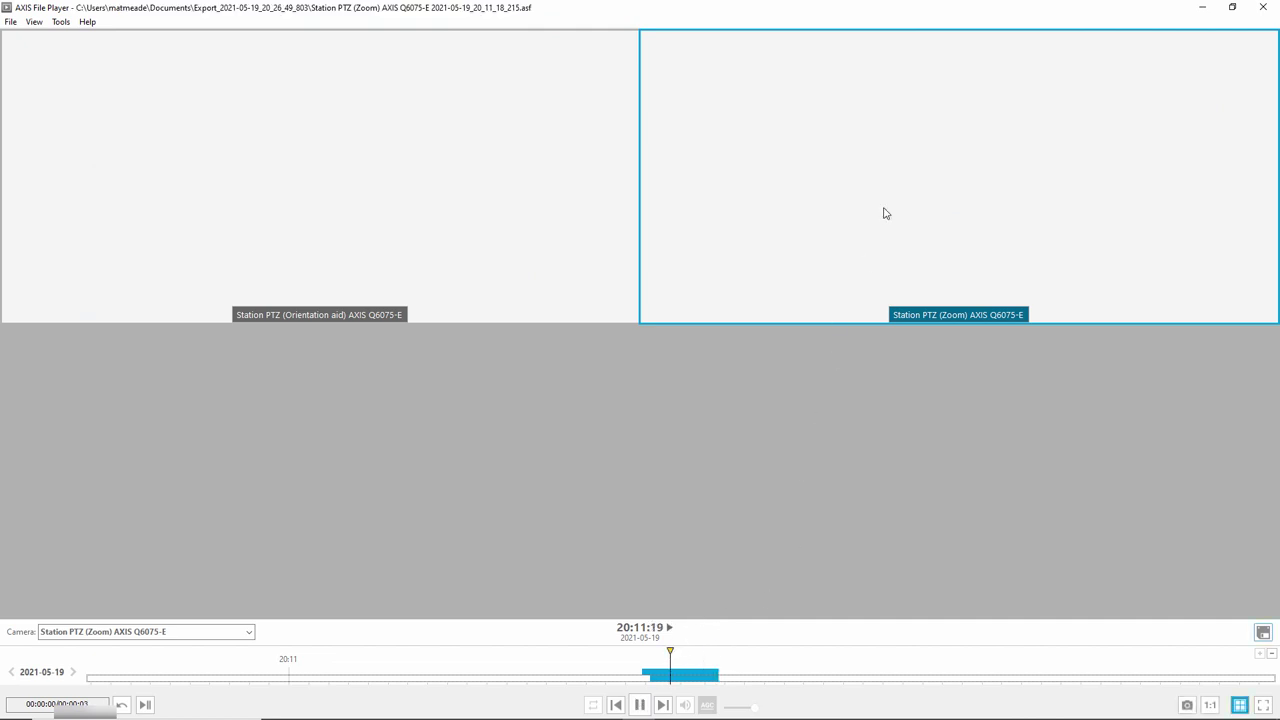
key("space")
double_click(890, 179)
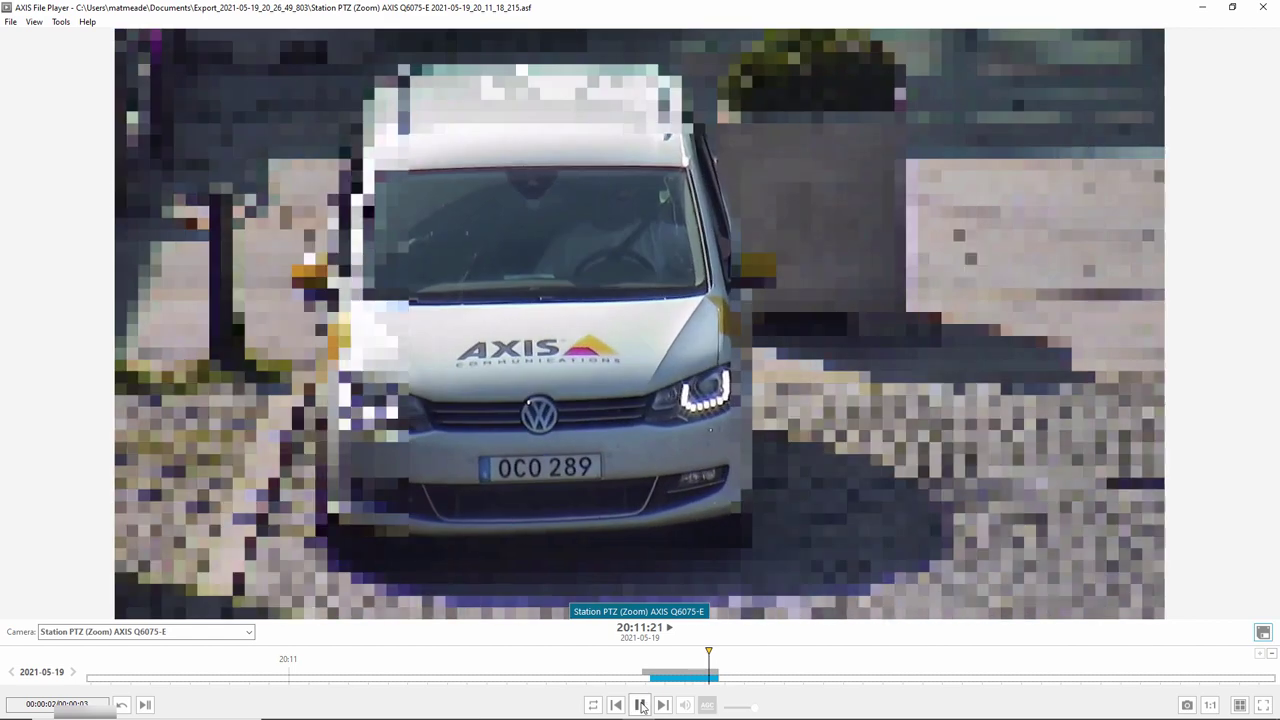
left_click(641, 706)
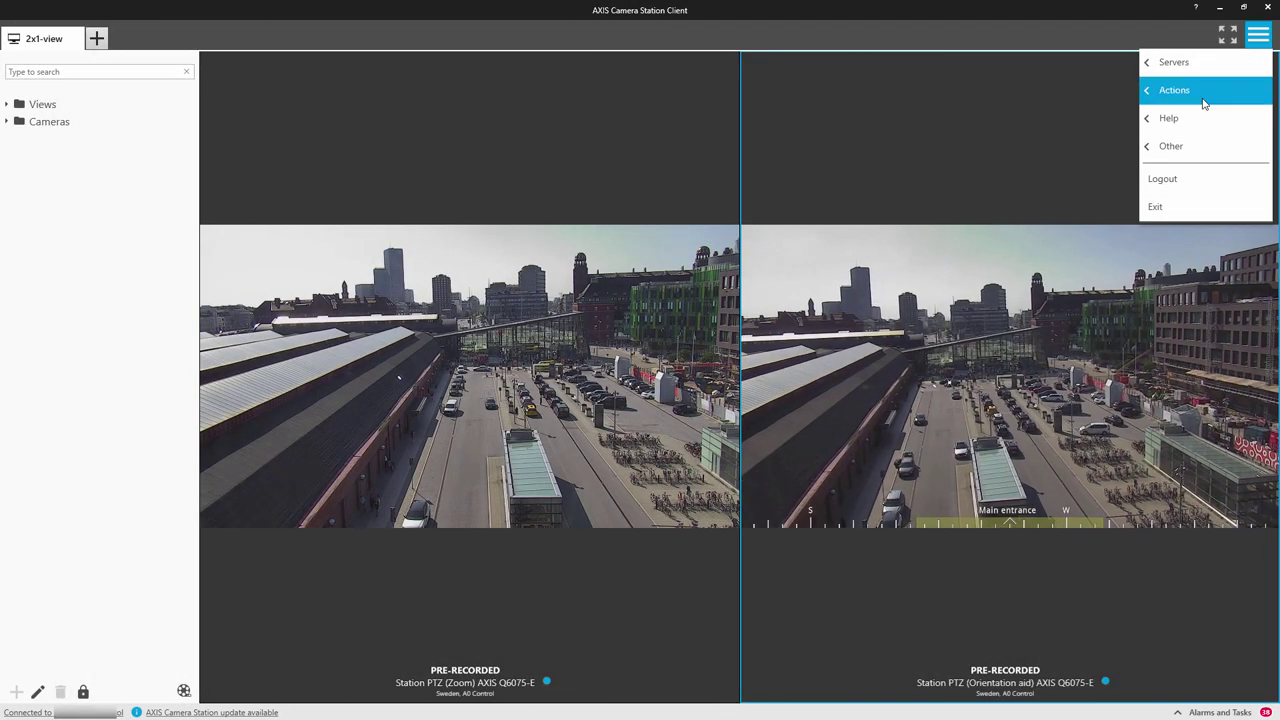
Step: Open AXIS Camera Station Help (F1) from the main menu
left_click(1188, 116)
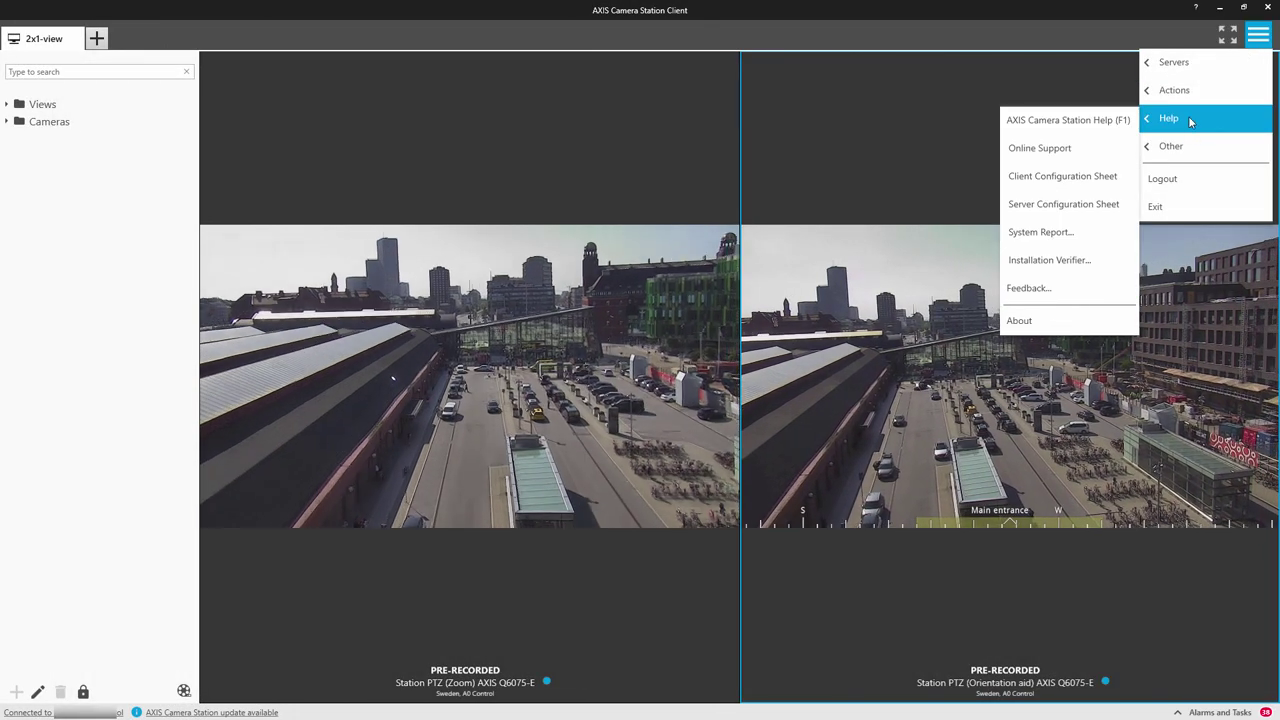
left_click(1124, 121)
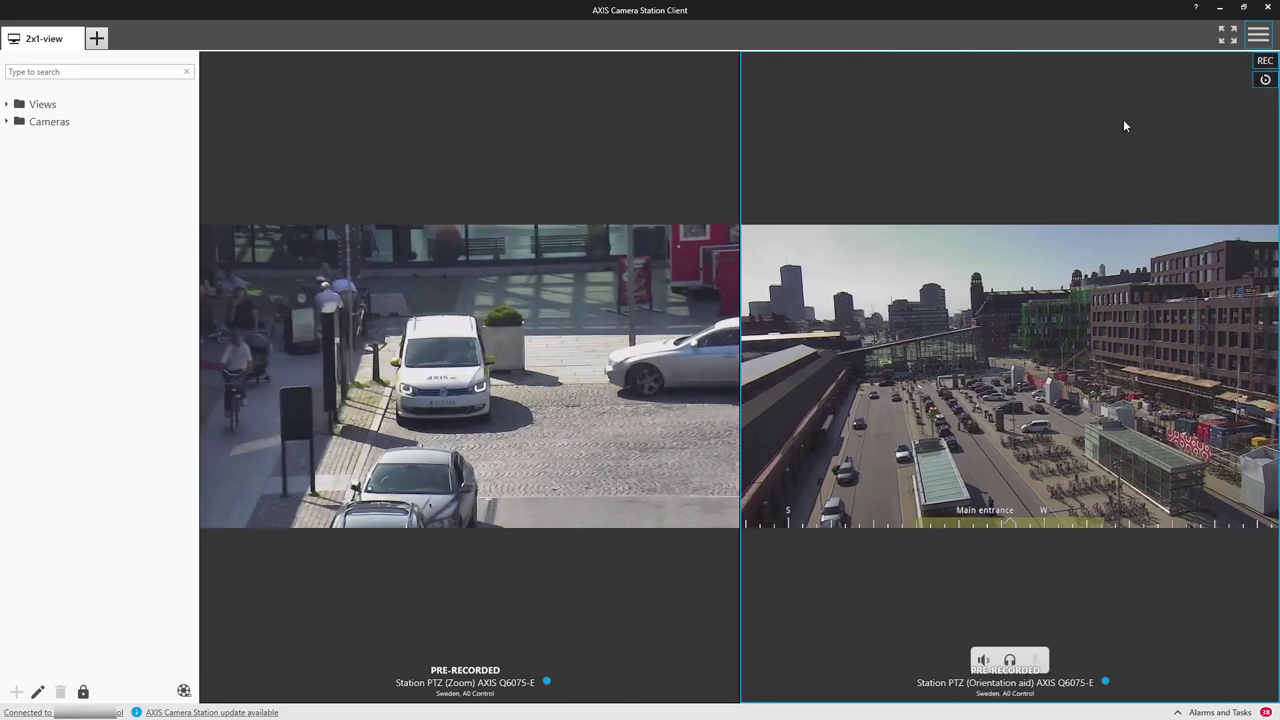